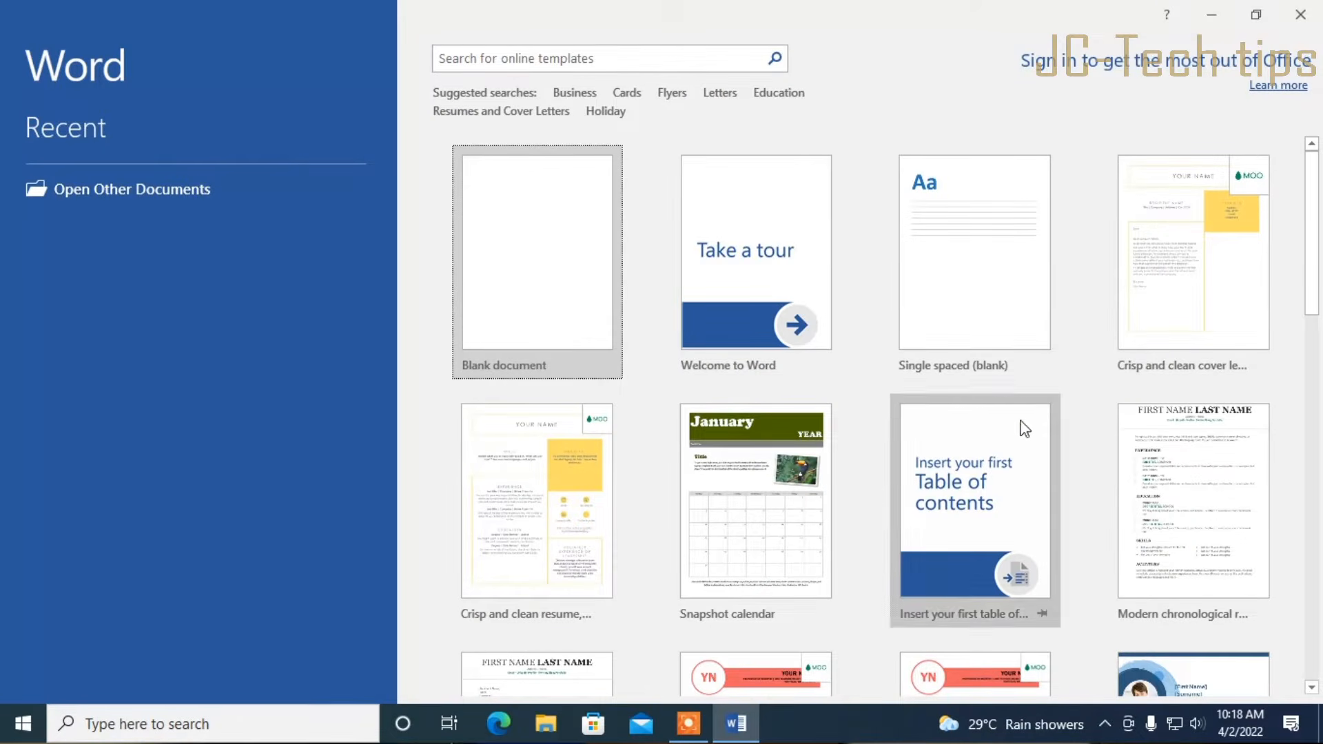
Create a new document from the 'Insert your first Table of contents' template and hide the navigation pane
click(1010, 528)
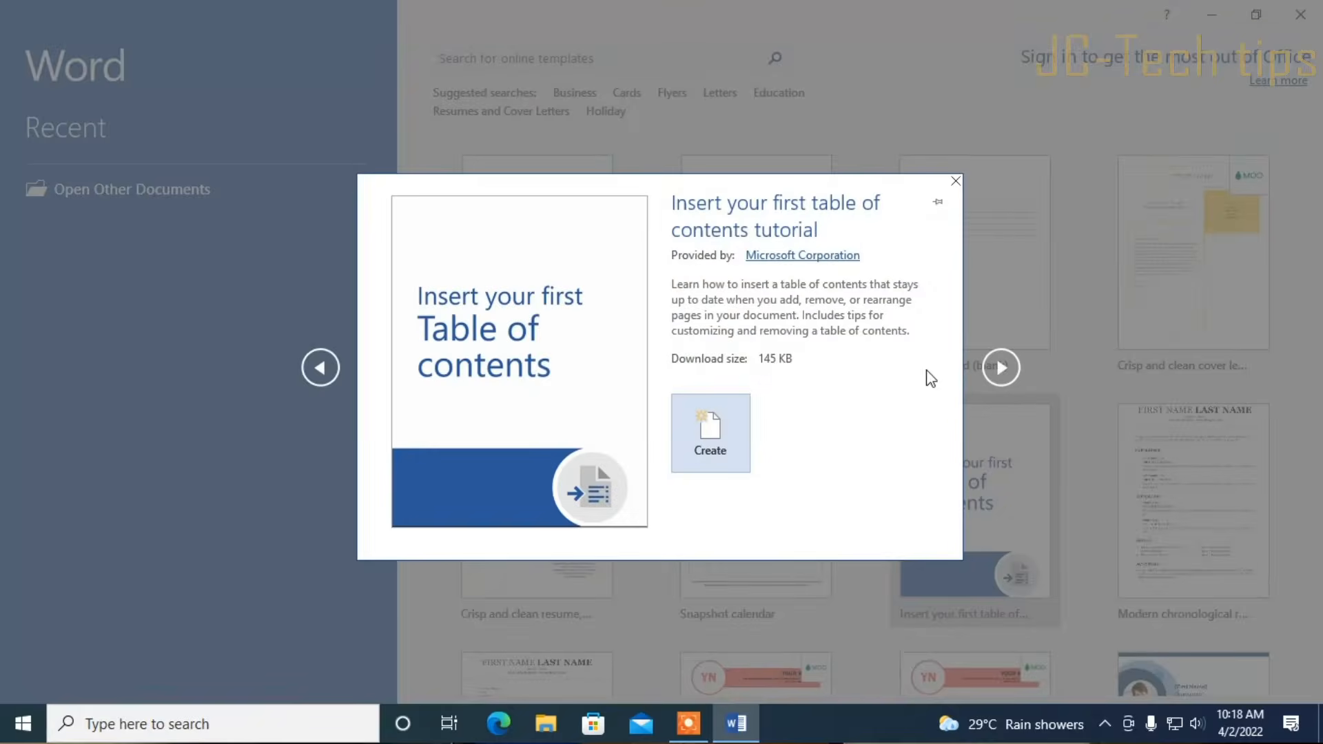
click(712, 436)
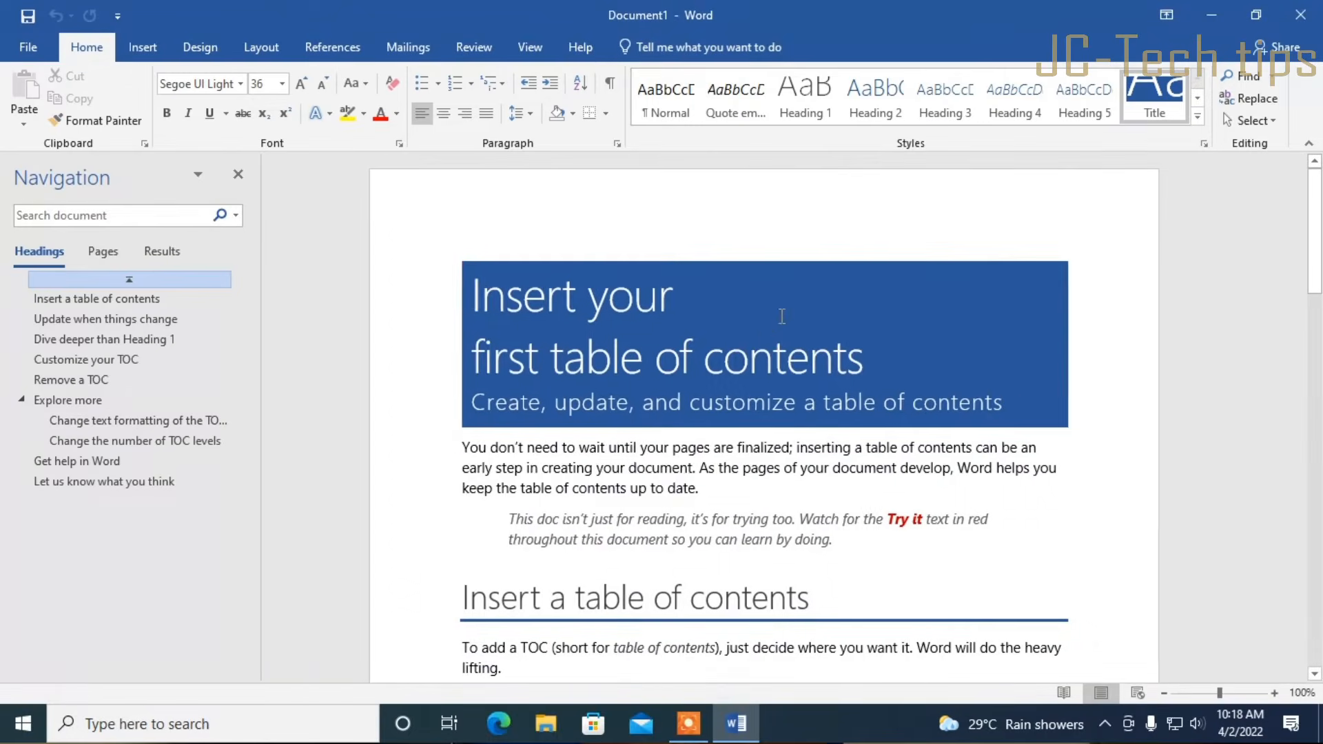
click(239, 174)
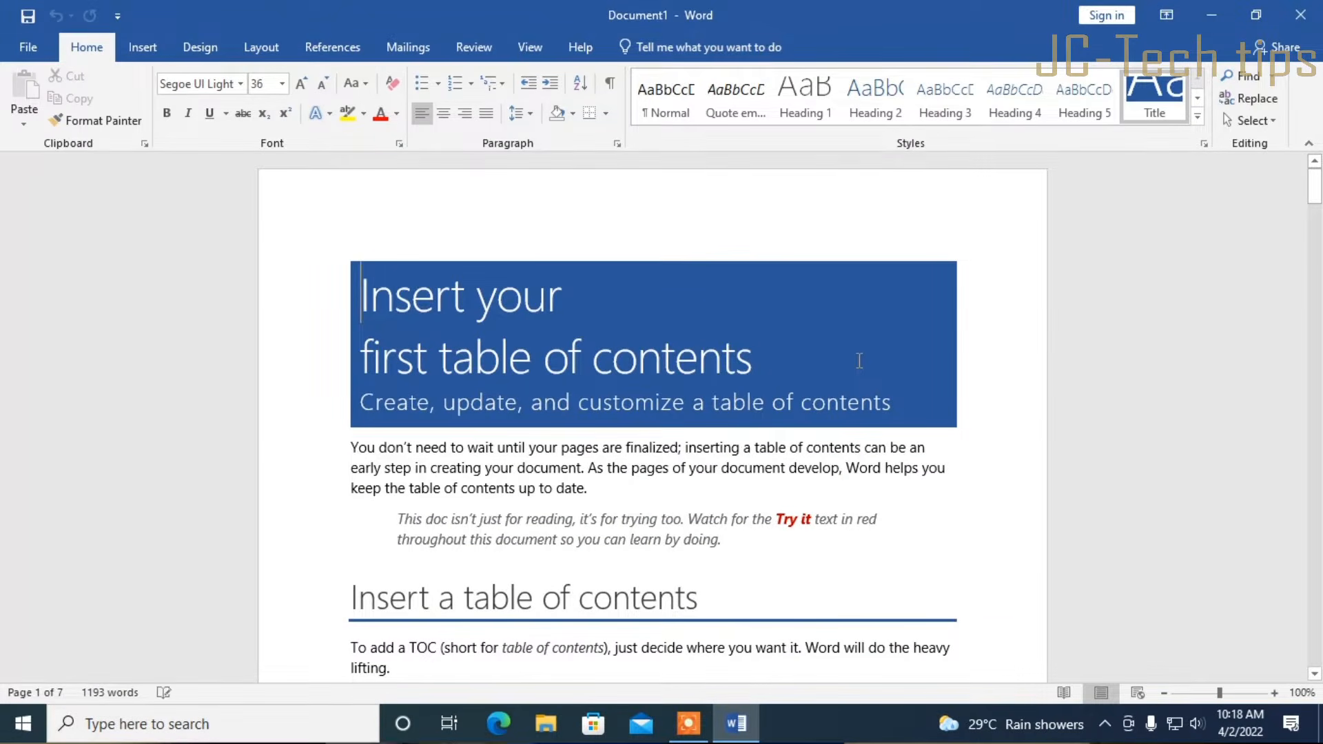
Print only page 1 of the document on the EPSON L3210
click(28, 47)
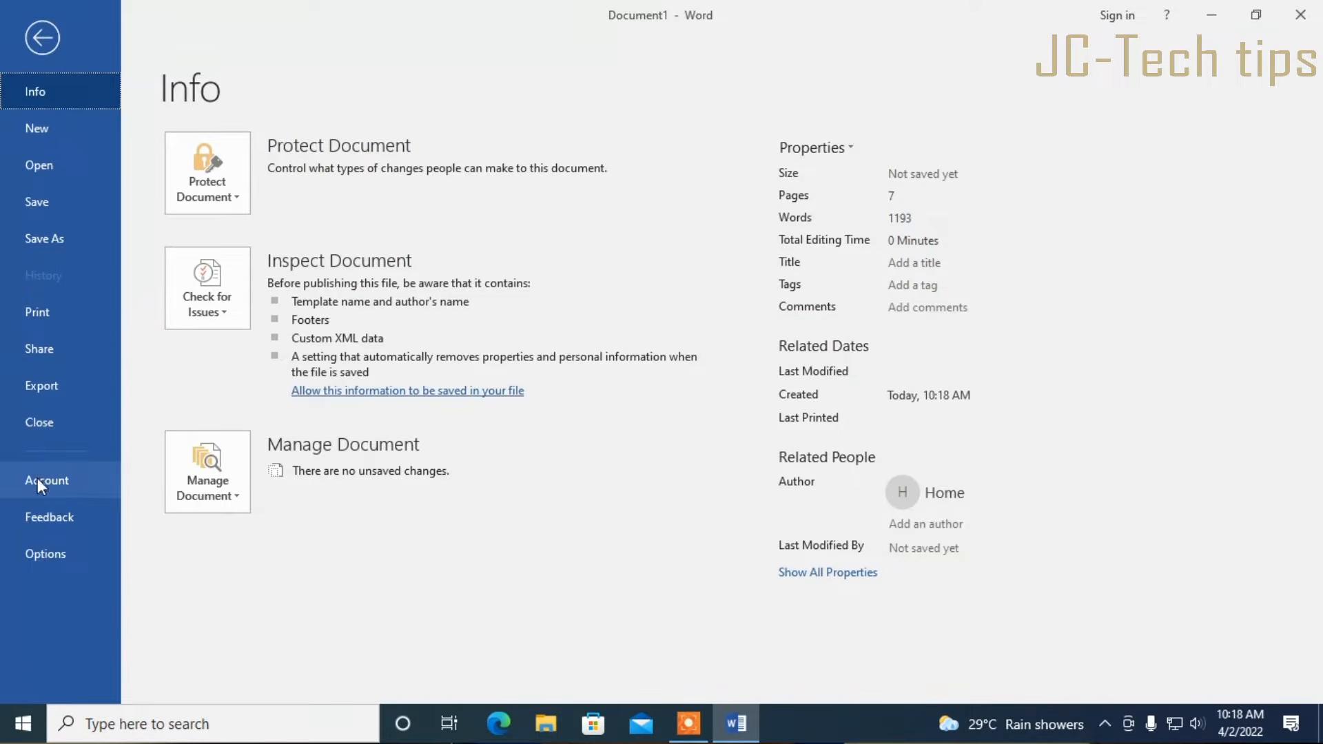
click(38, 324)
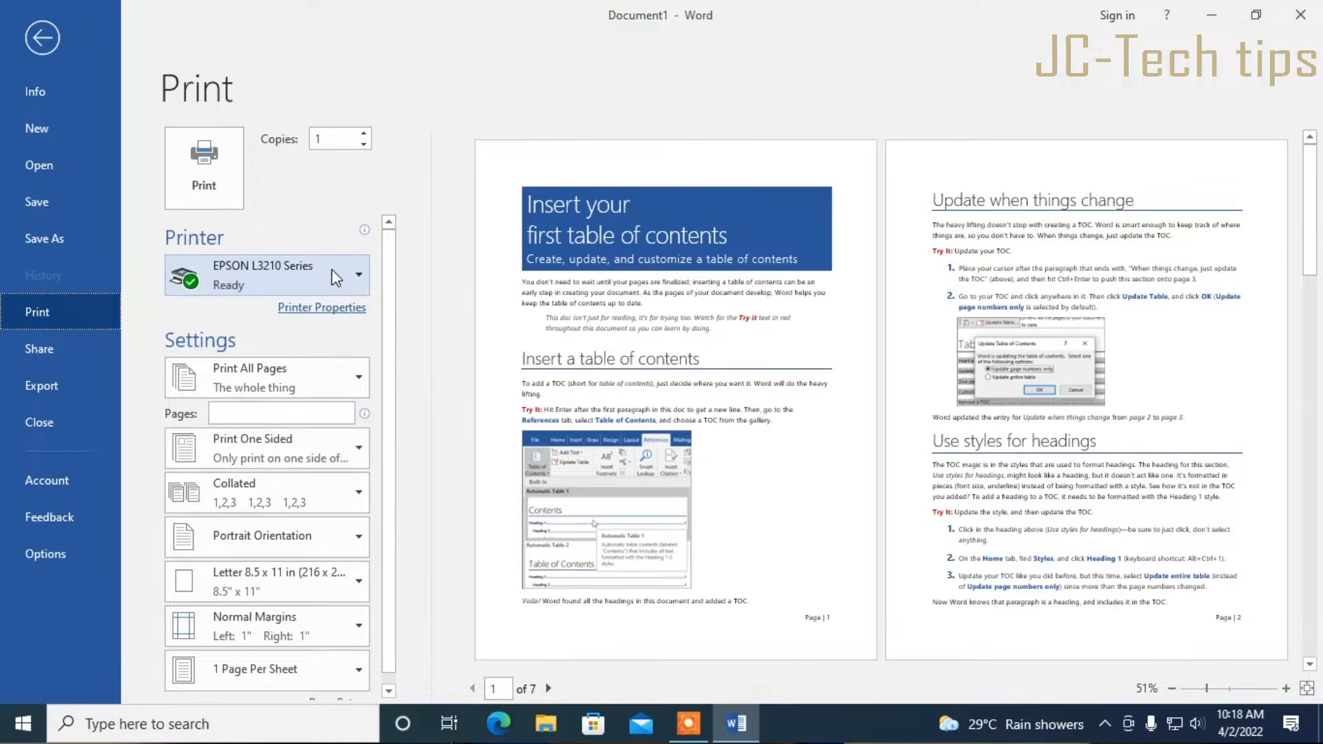
click(237, 412)
text(1)
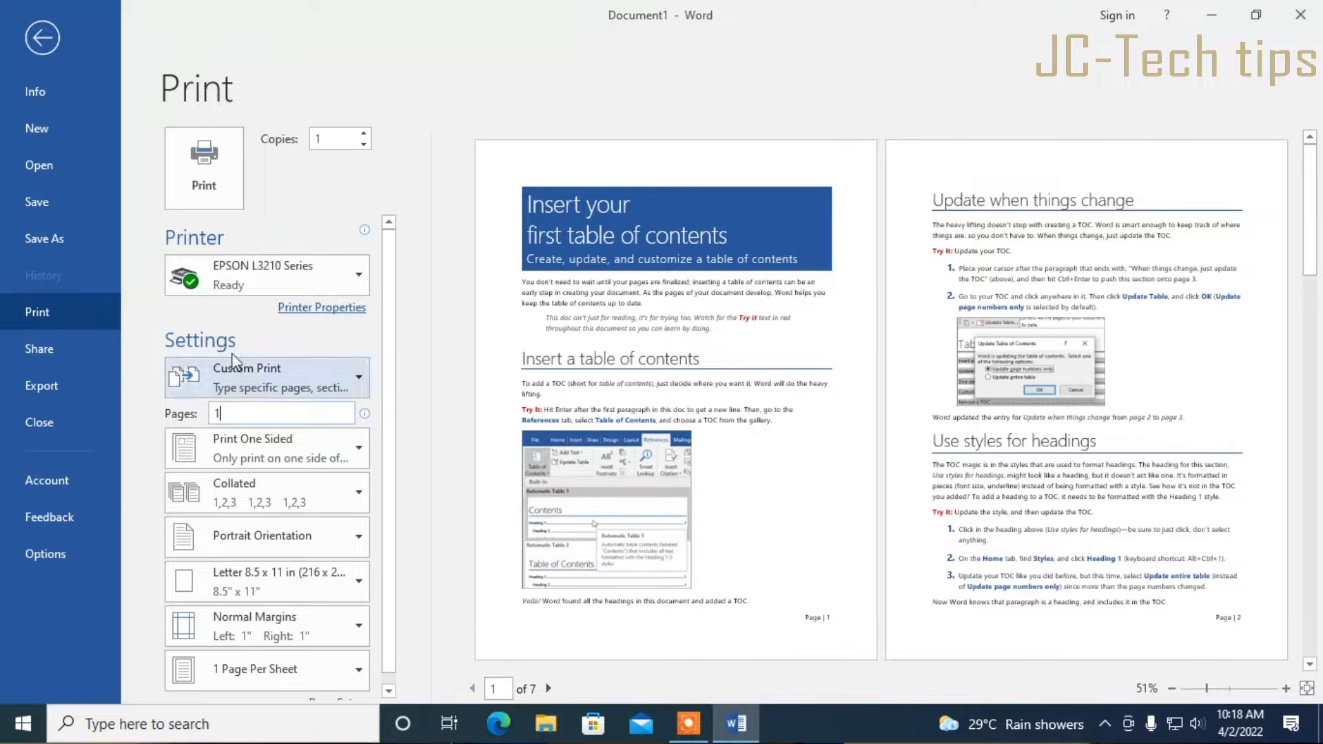
click(209, 176)
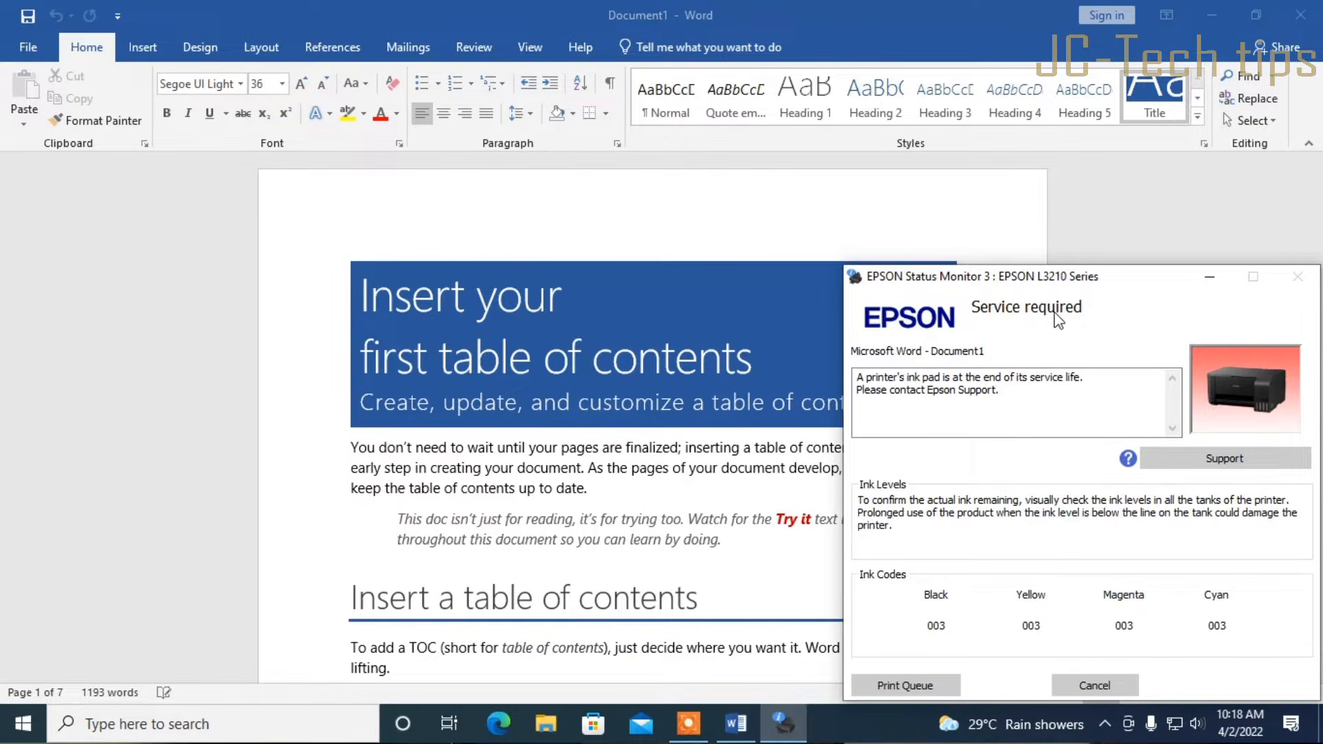
Move the Epson archive to mid-desktop, then cancel the print job and close the ink-pad warning
click(1213, 18)
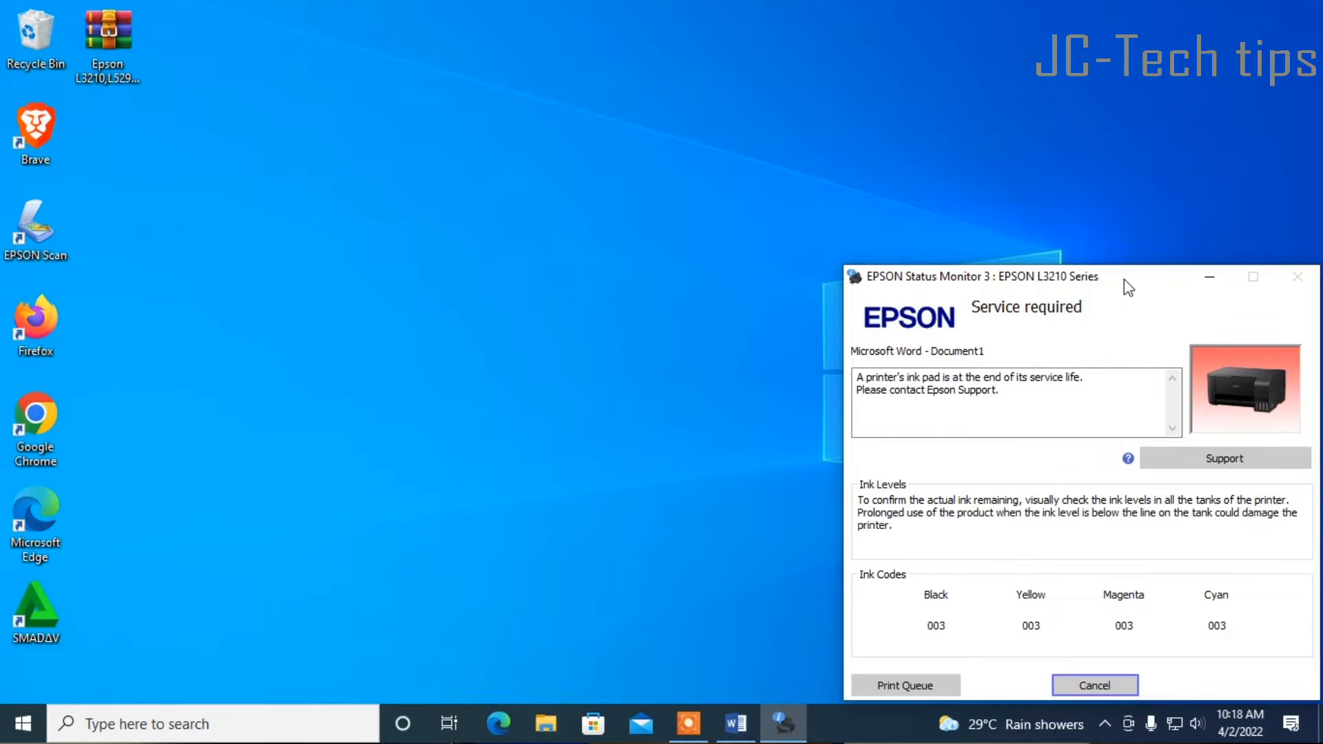
drag(108, 34, 390, 327)
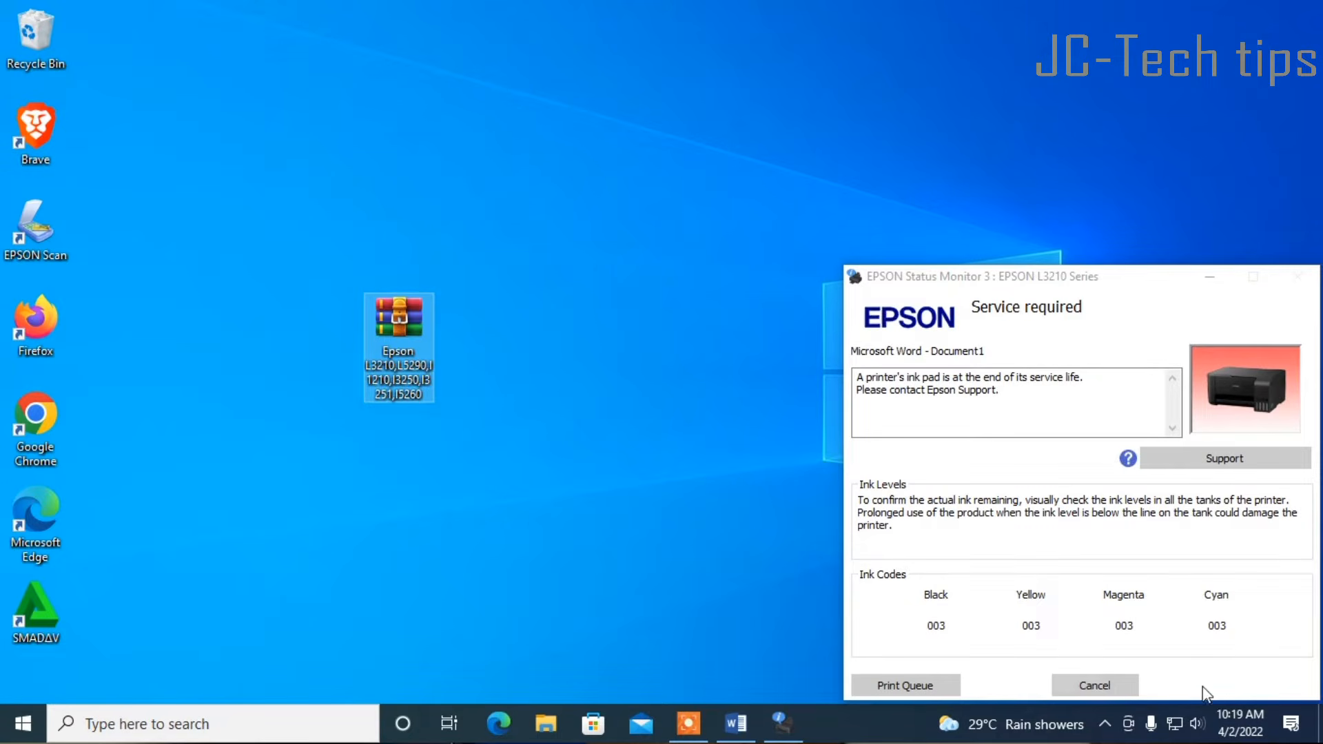
click(1124, 689)
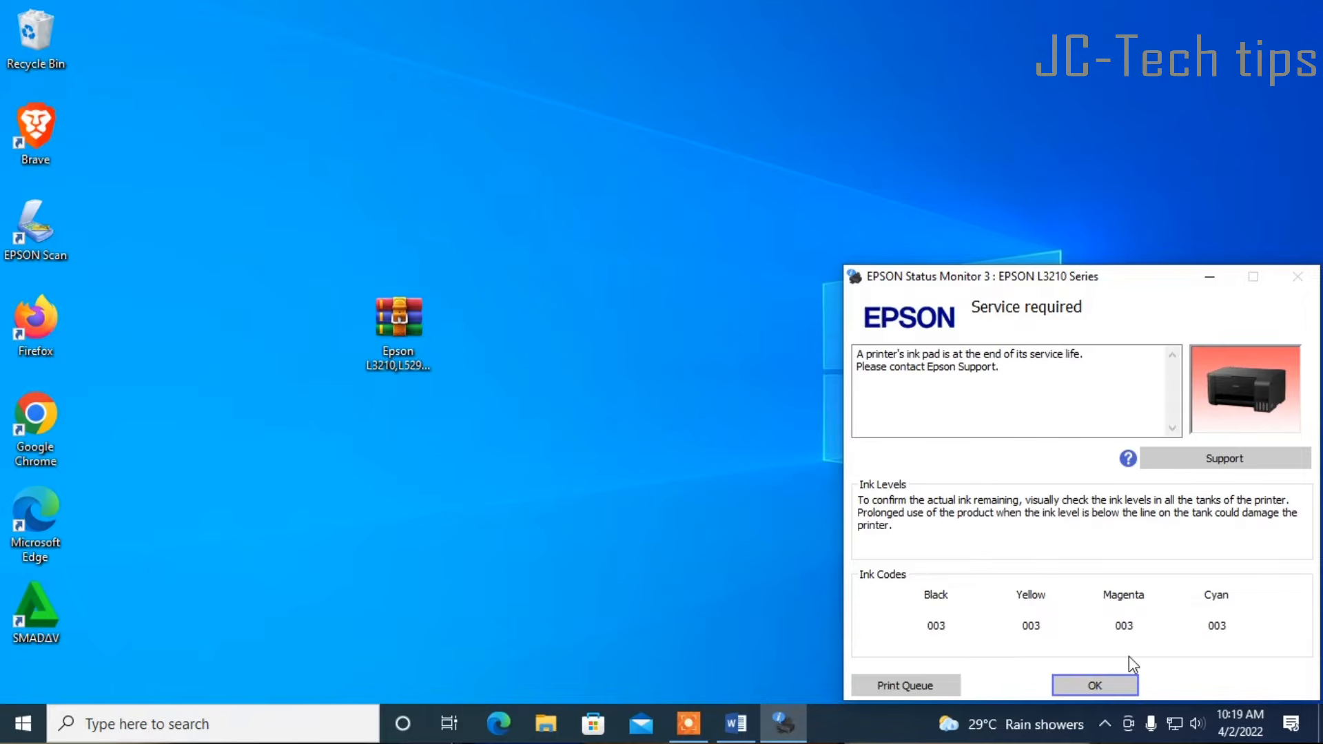
click(1120, 682)
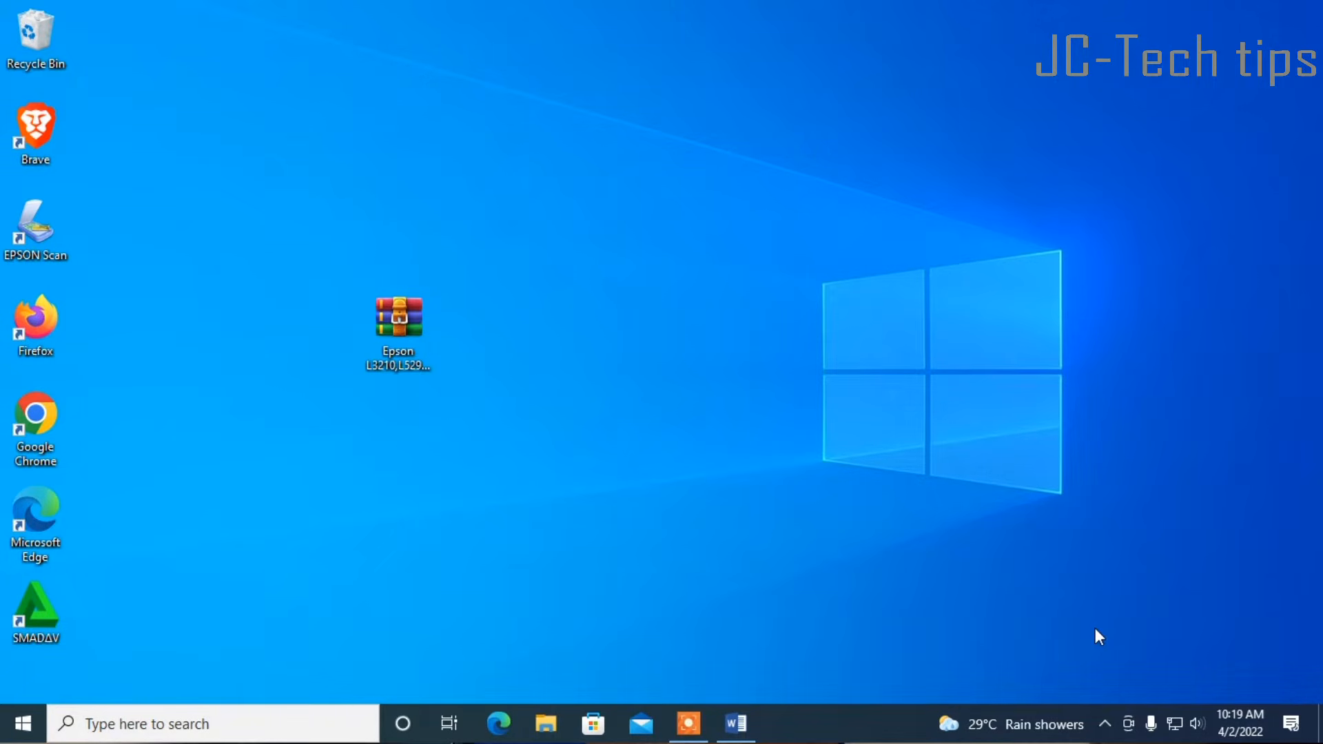
Switch Real-time protection off in Windows Security's Virus & threat protection settings, then close it
click(1105, 722)
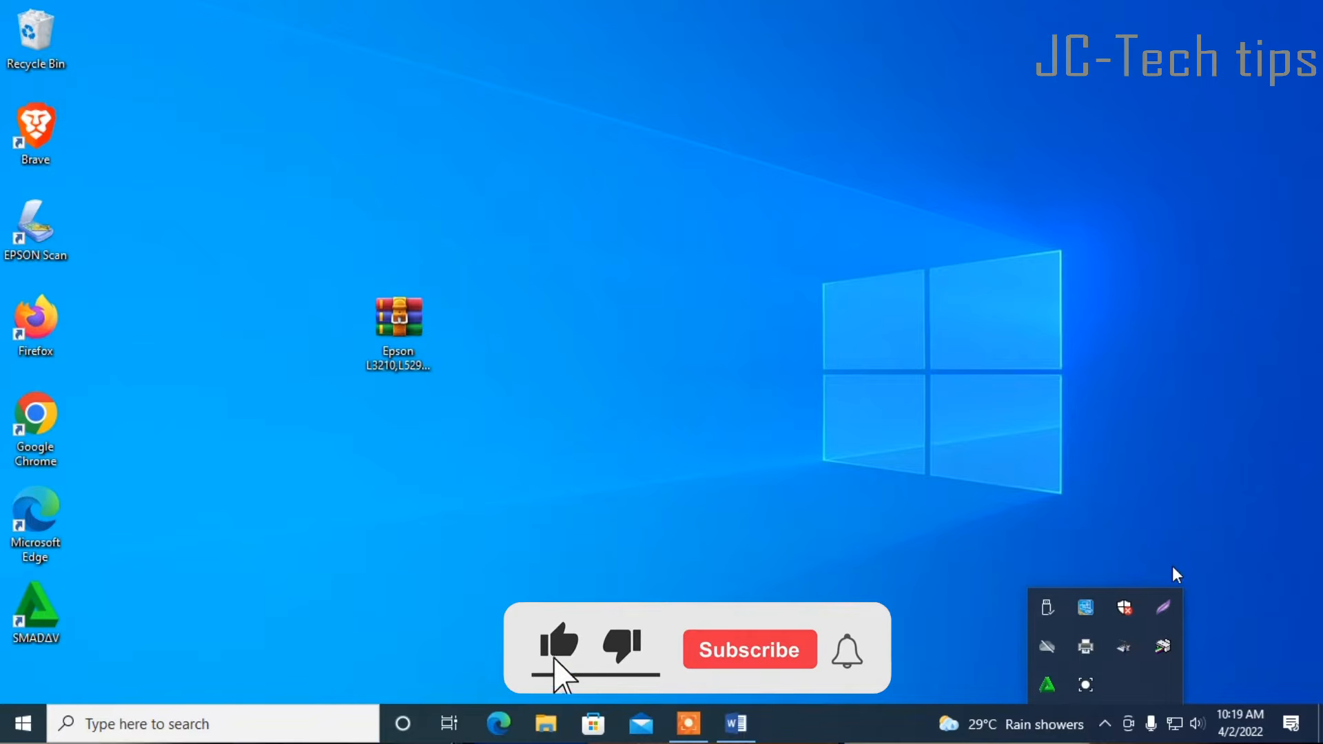
click(1124, 607)
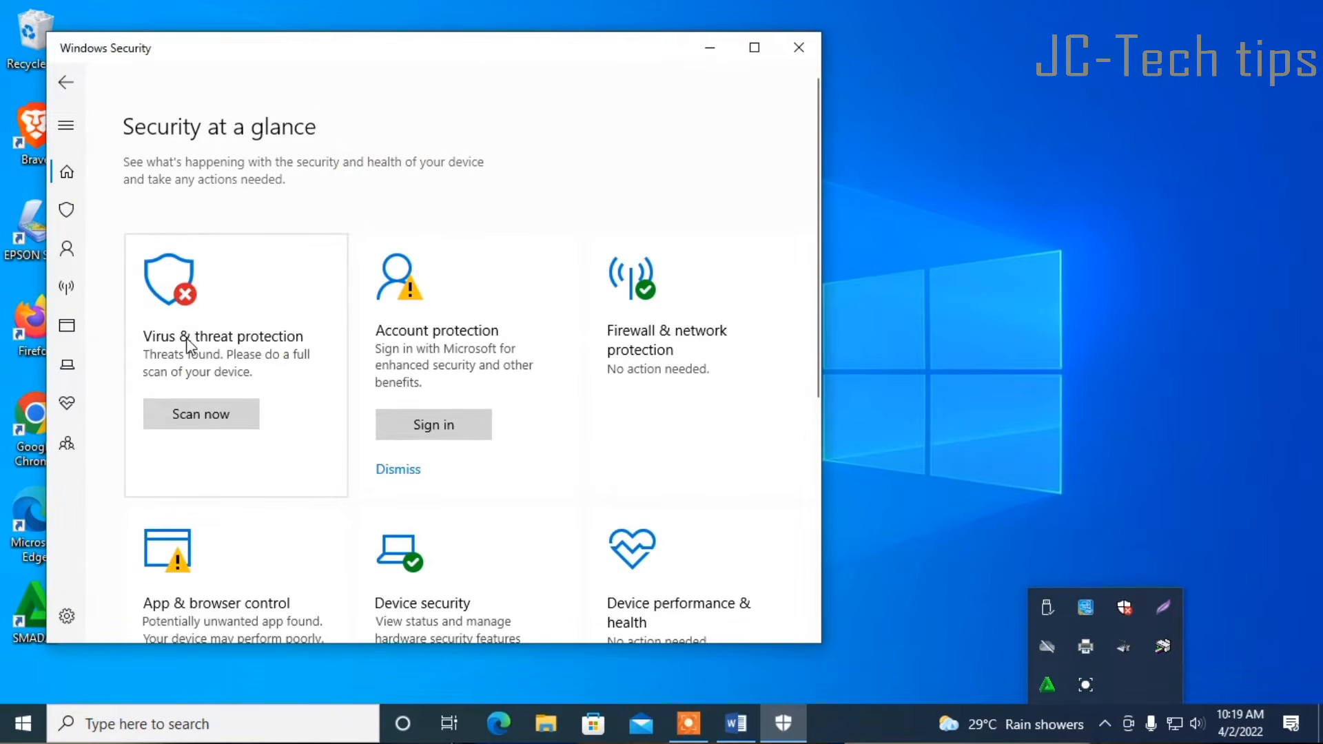
click(172, 306)
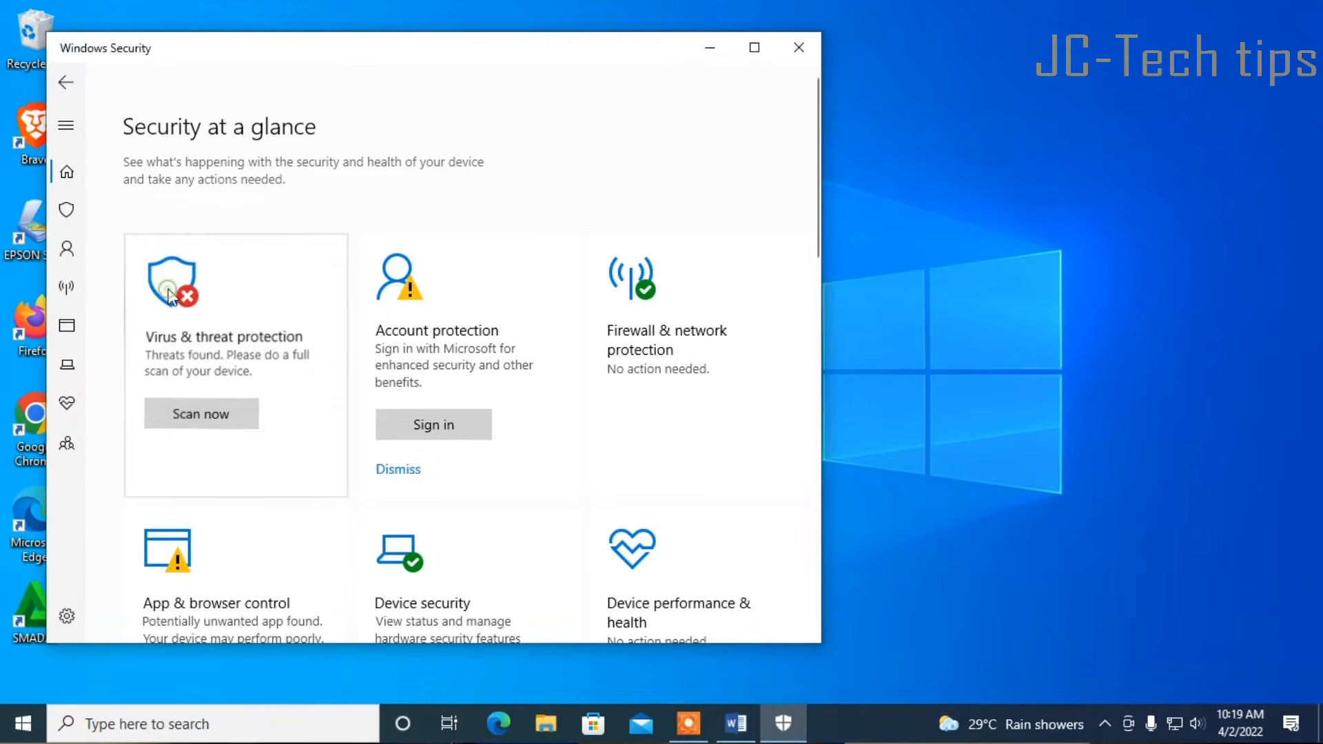
scroll(453, 311, down, 4)
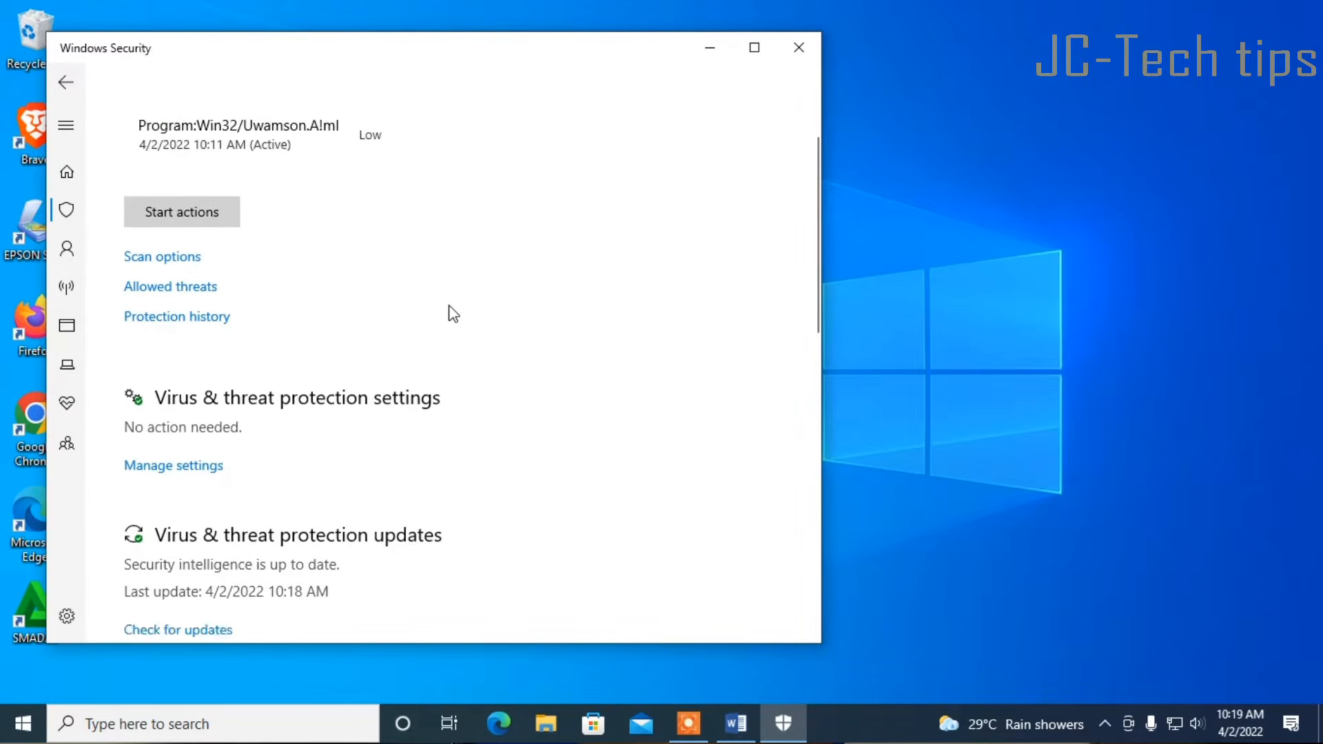
click(171, 397)
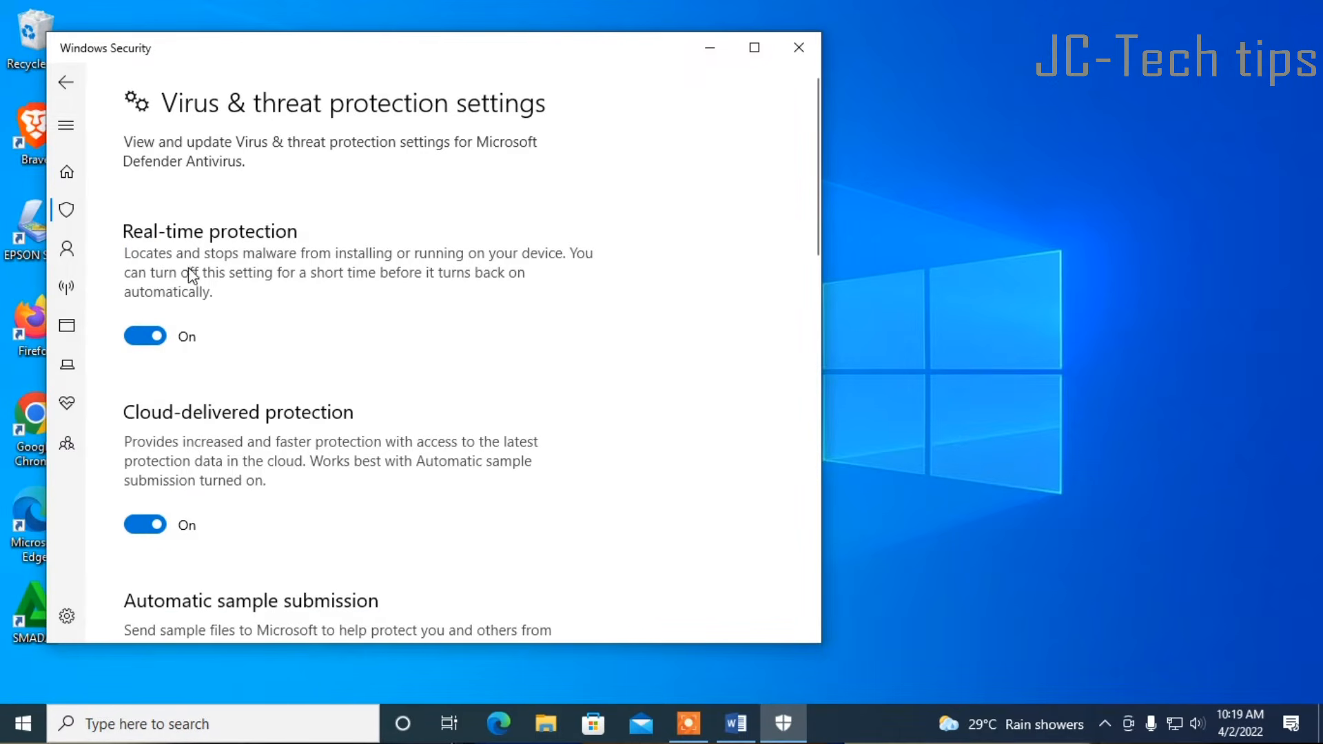
click(143, 338)
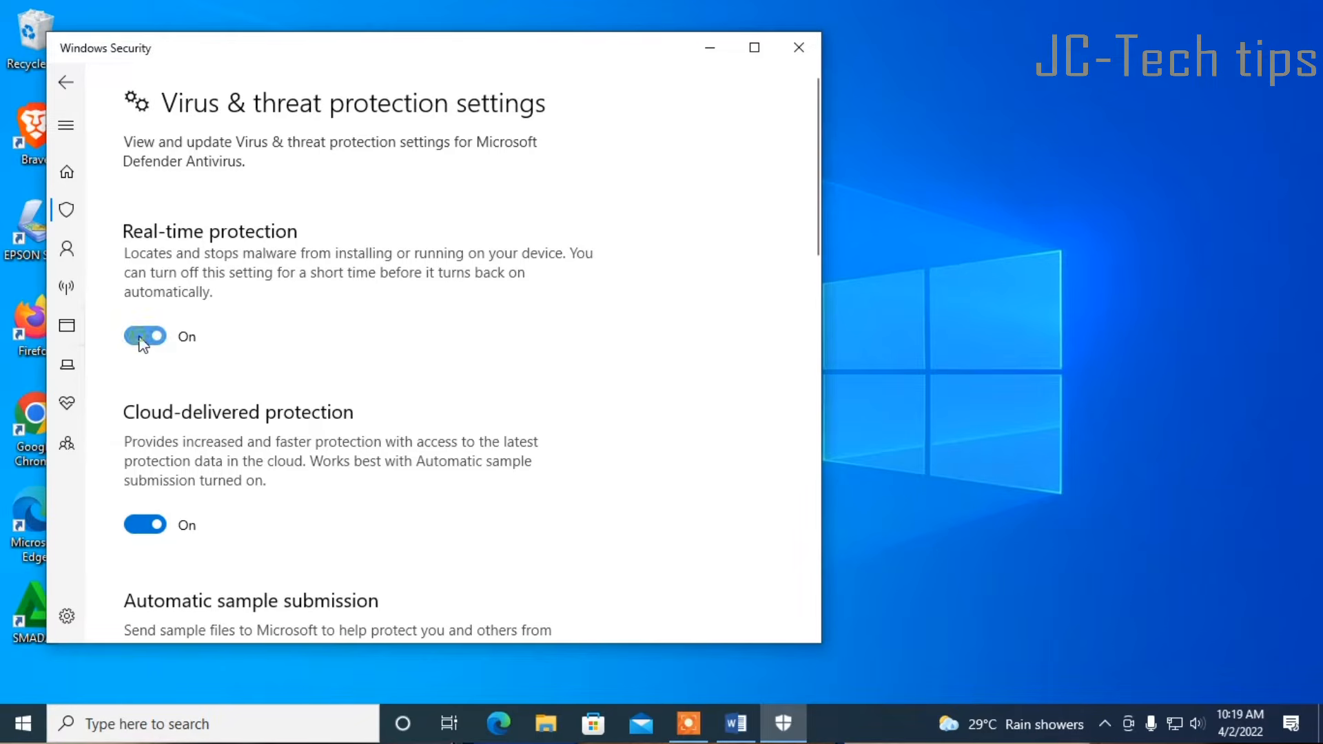
click(141, 338)
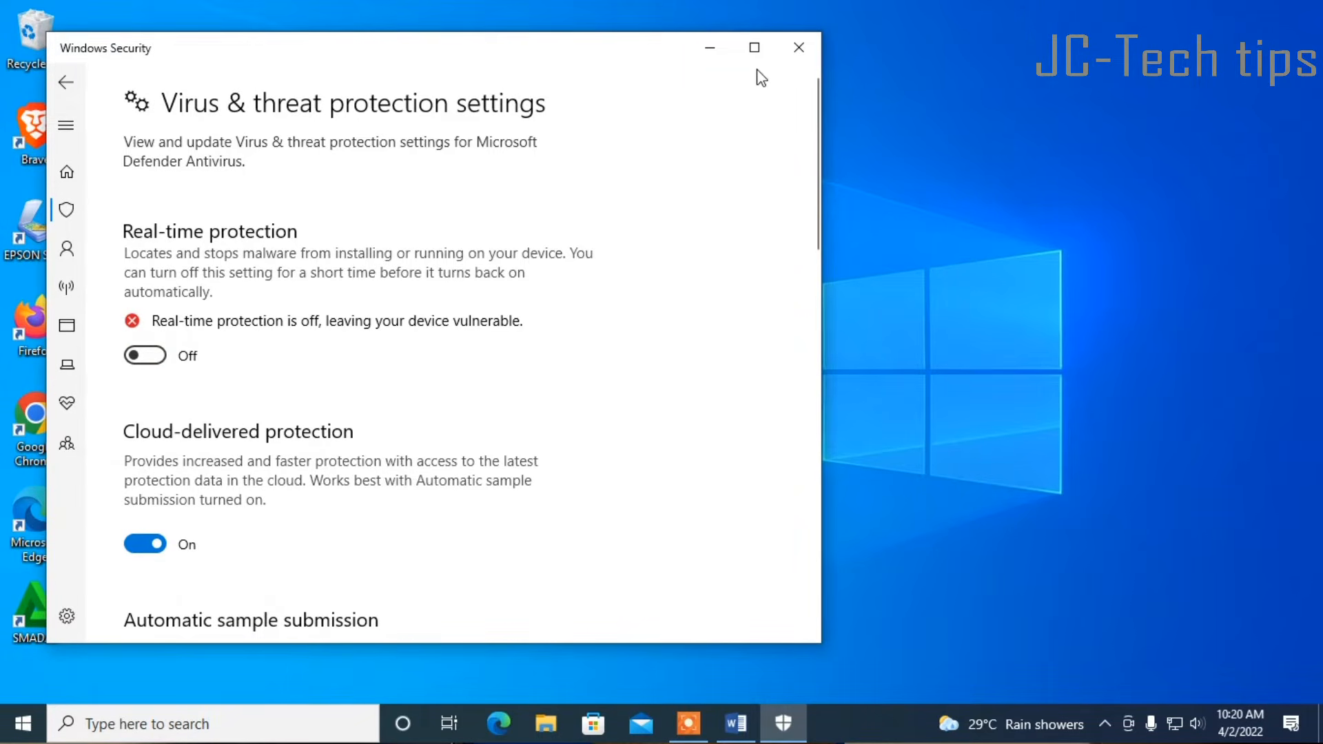
click(799, 47)
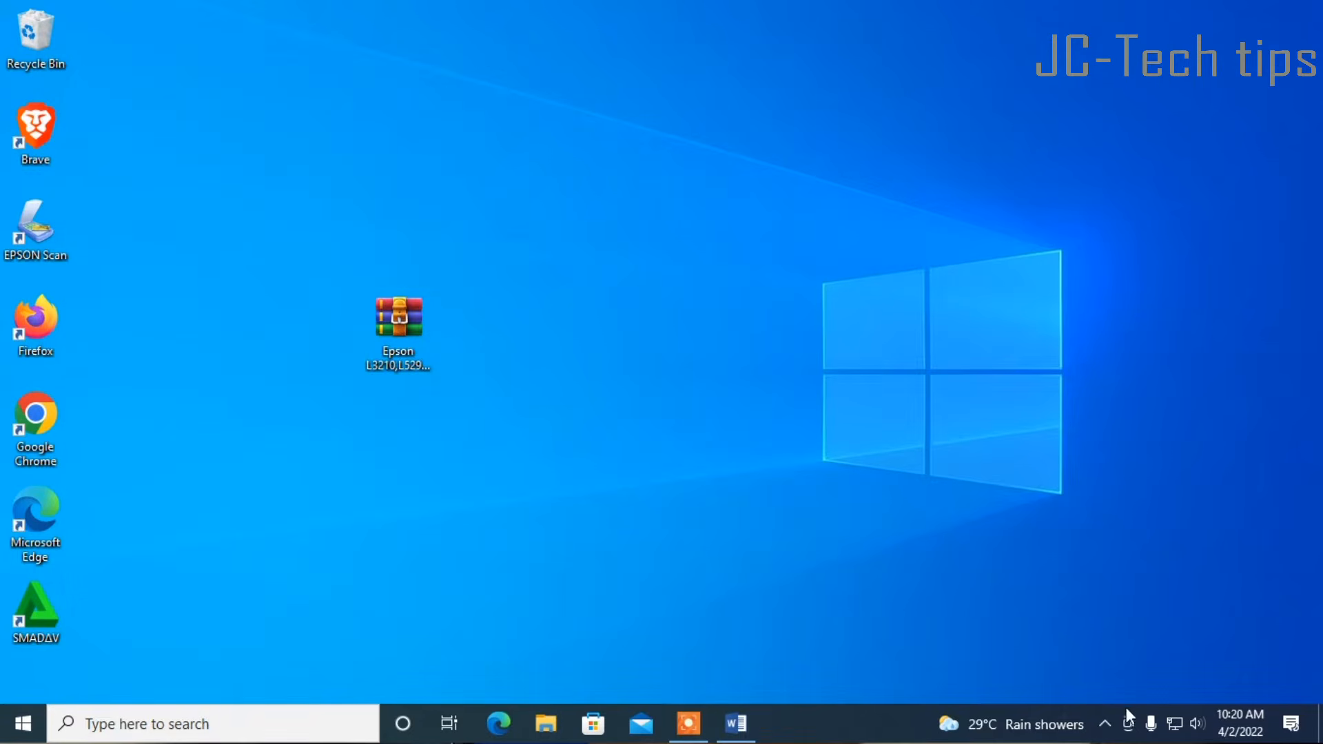
Exit Smadav protection from its notification-area icon and confirm
click(1105, 724)
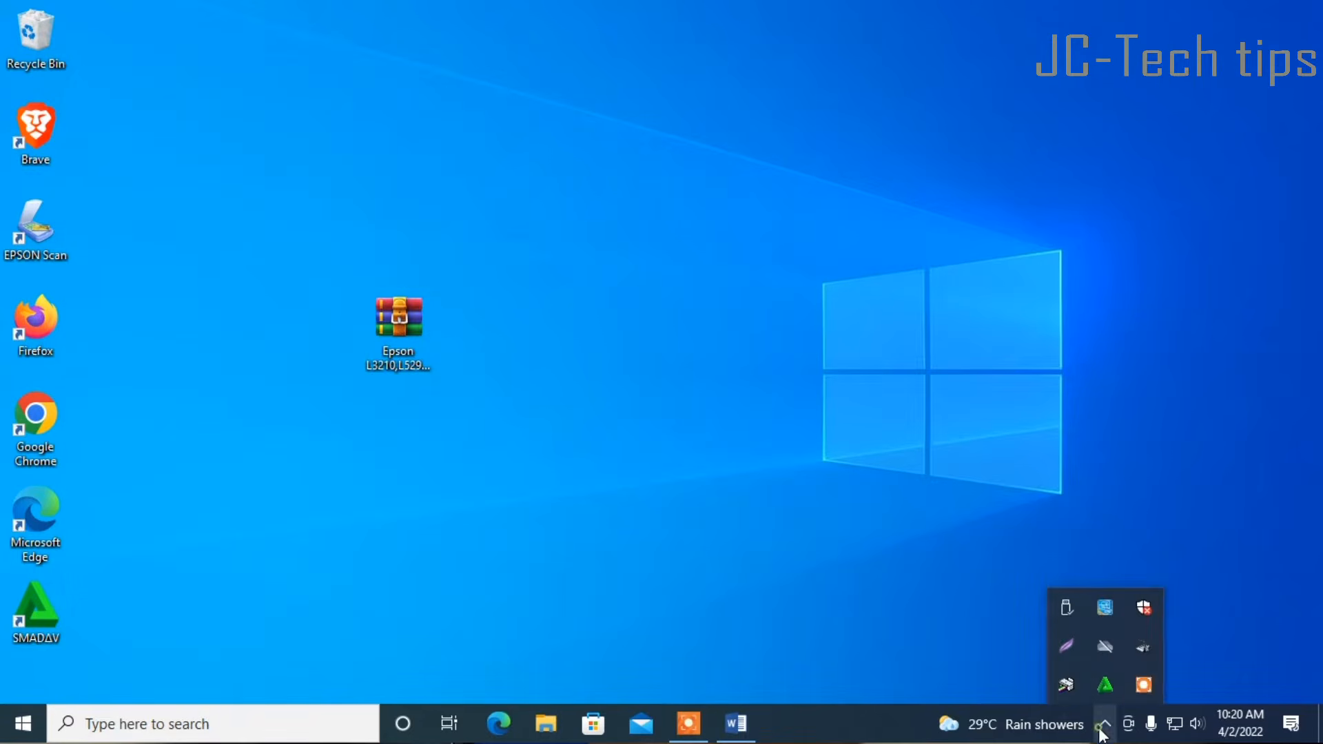
right_click(1106, 689)
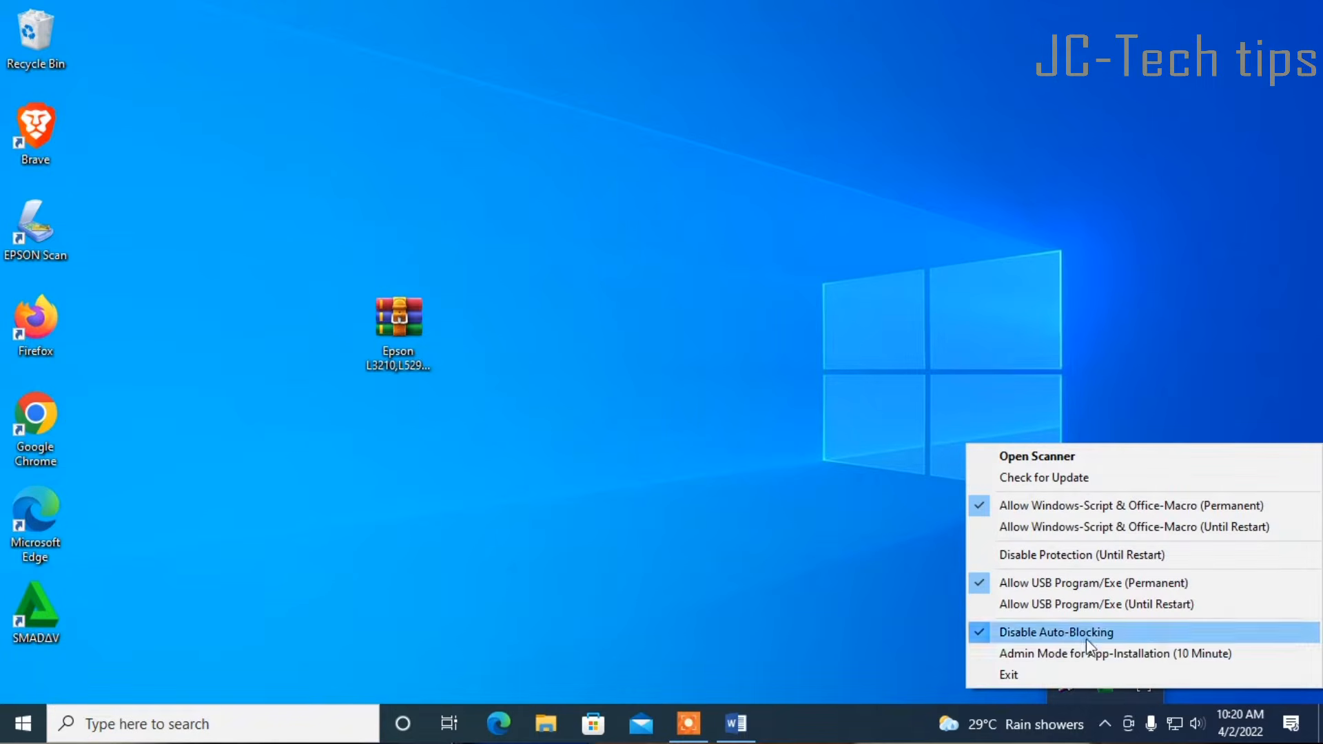
click(1021, 672)
click(729, 434)
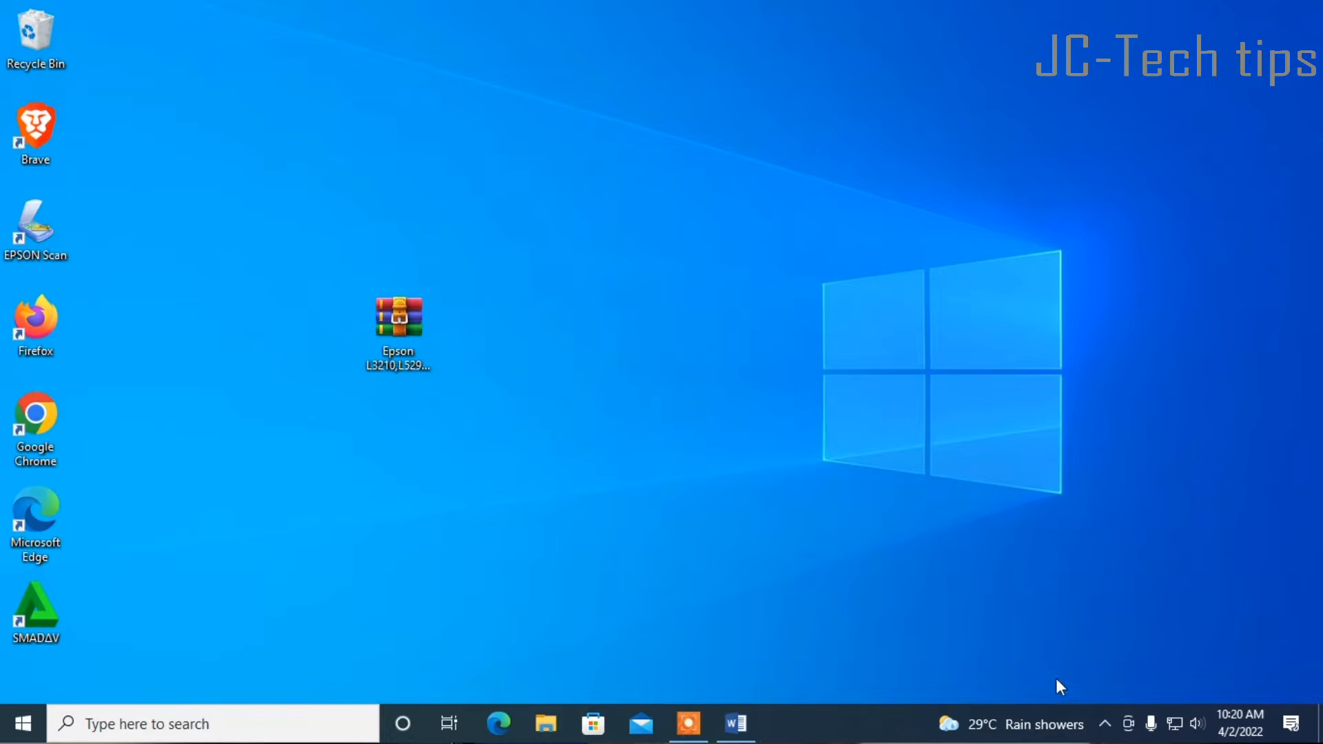
Refresh the desktop
click(1107, 725)
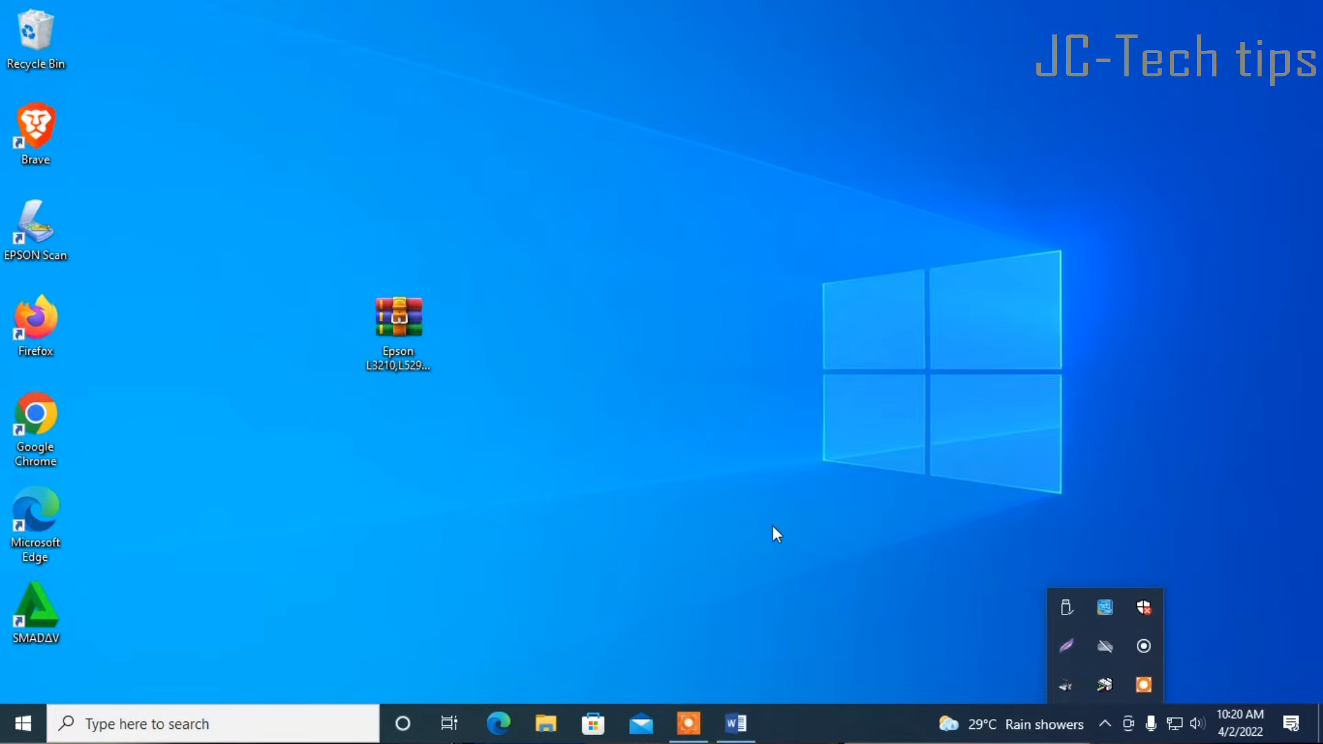
right_click(692, 308)
click(739, 373)
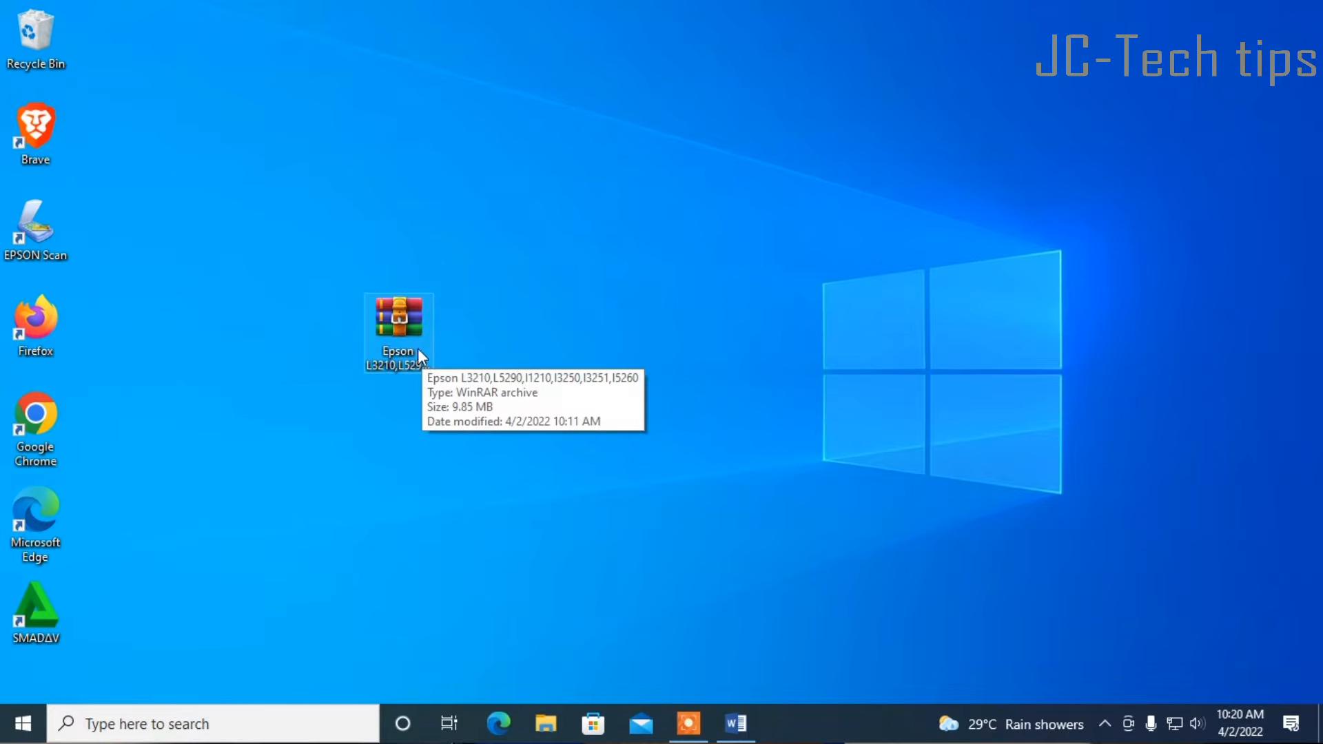
Extract the Epson L3210 archive into its own named folder, entering the archive password
right_click(399, 322)
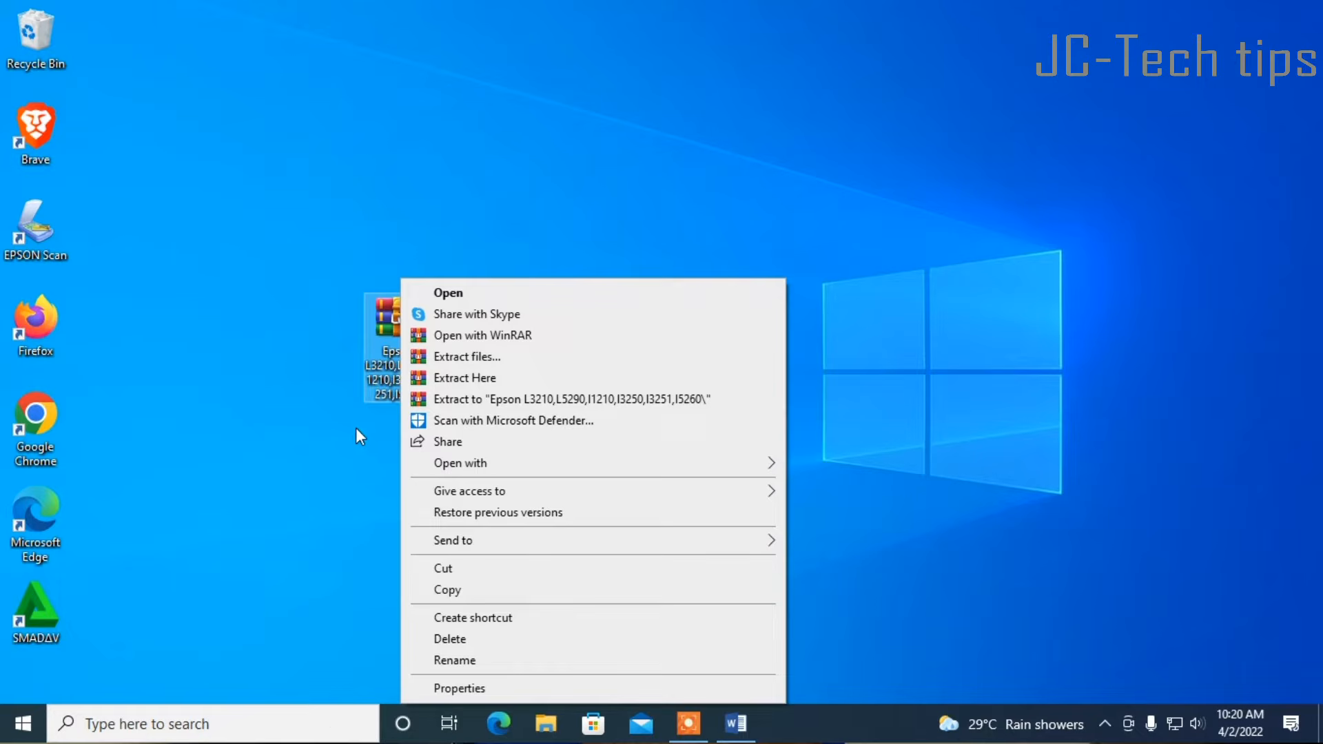
click(465, 402)
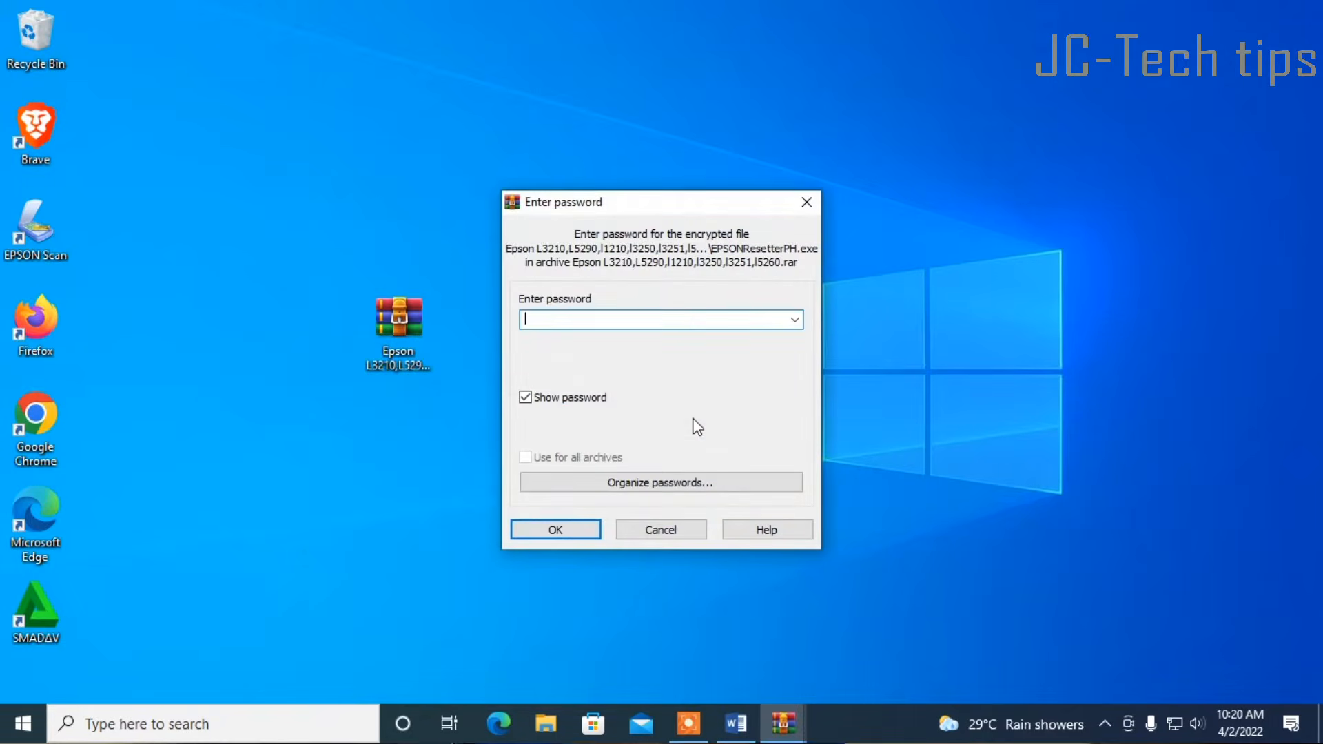
click(585, 529)
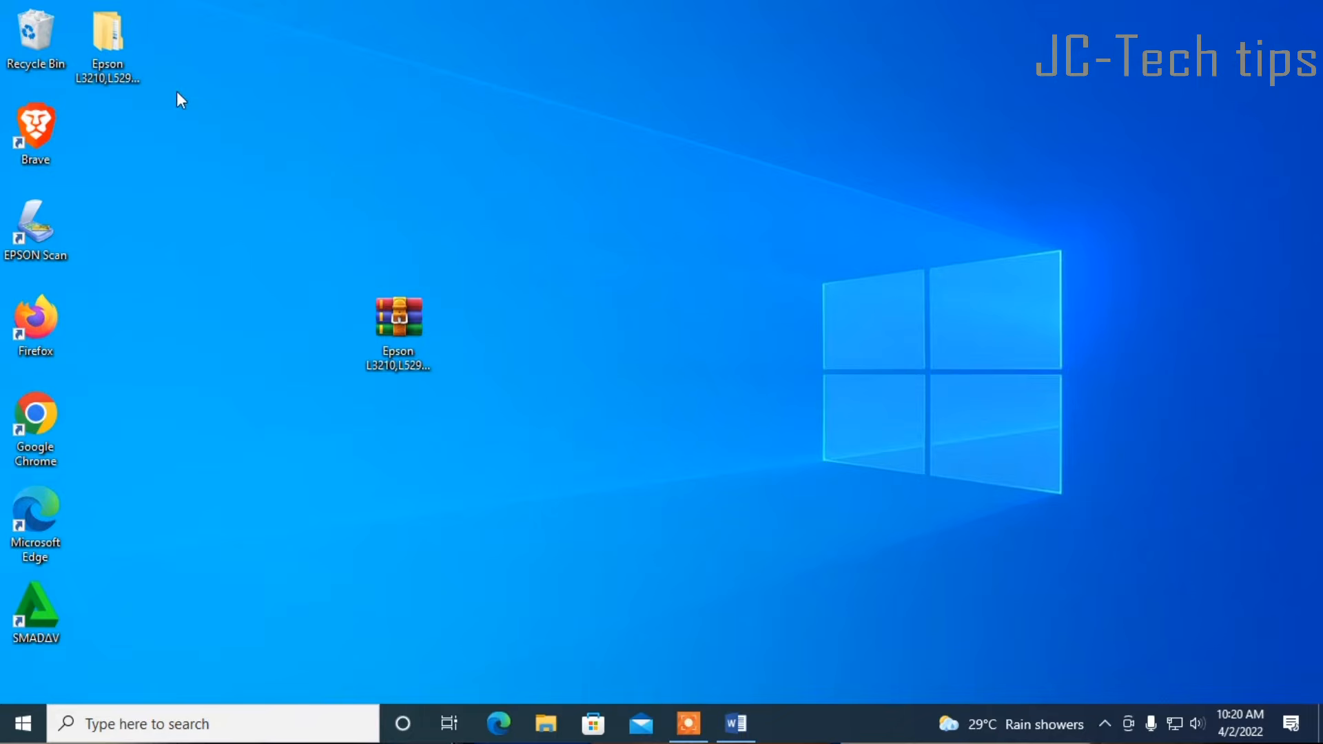
Open the extracted Epson folders down to Adj and run EPSONResetterPH
double_click(109, 43)
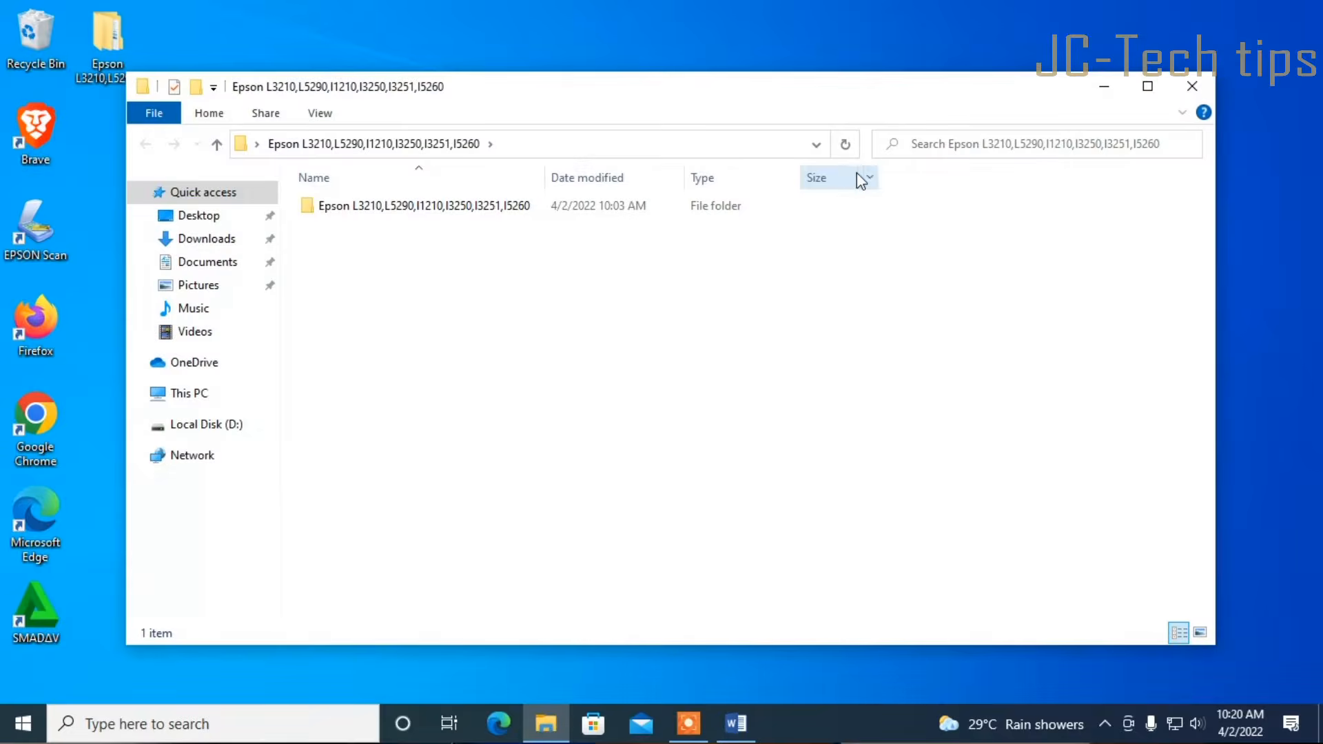
double_click(458, 210)
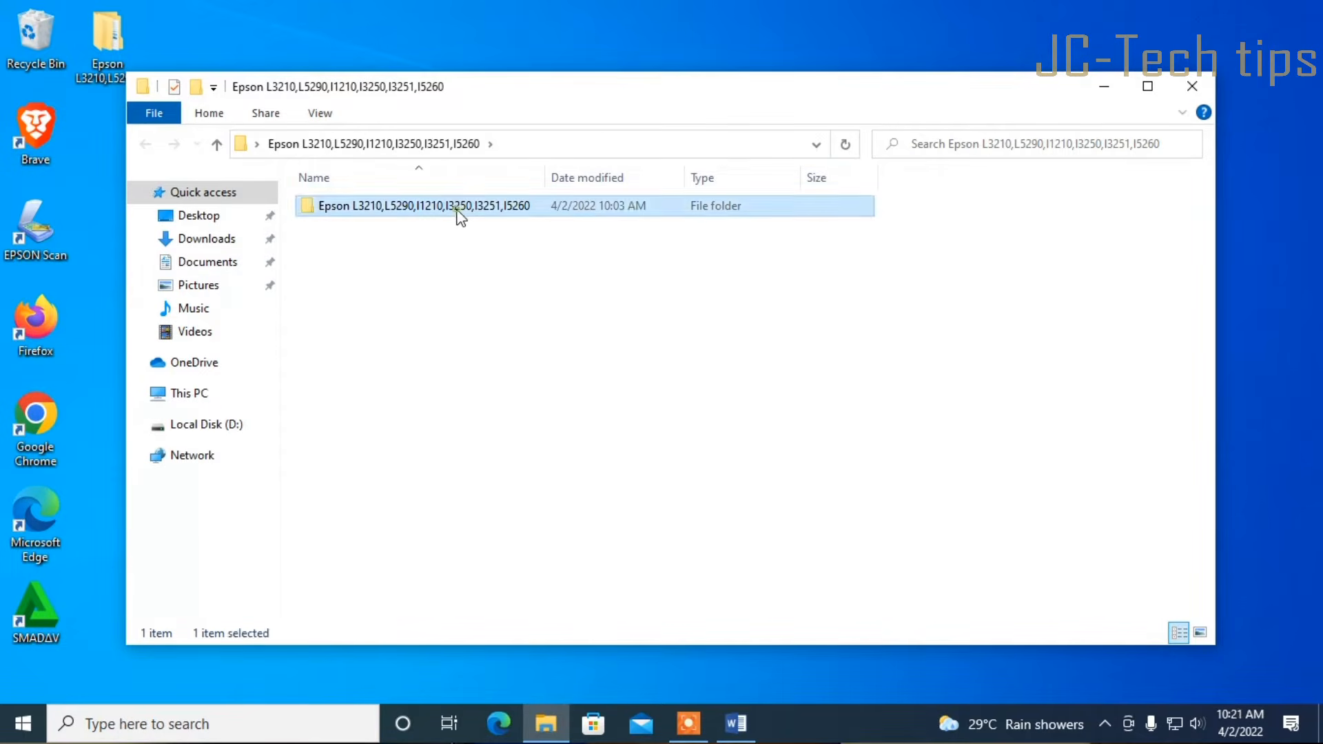
double_click(481, 213)
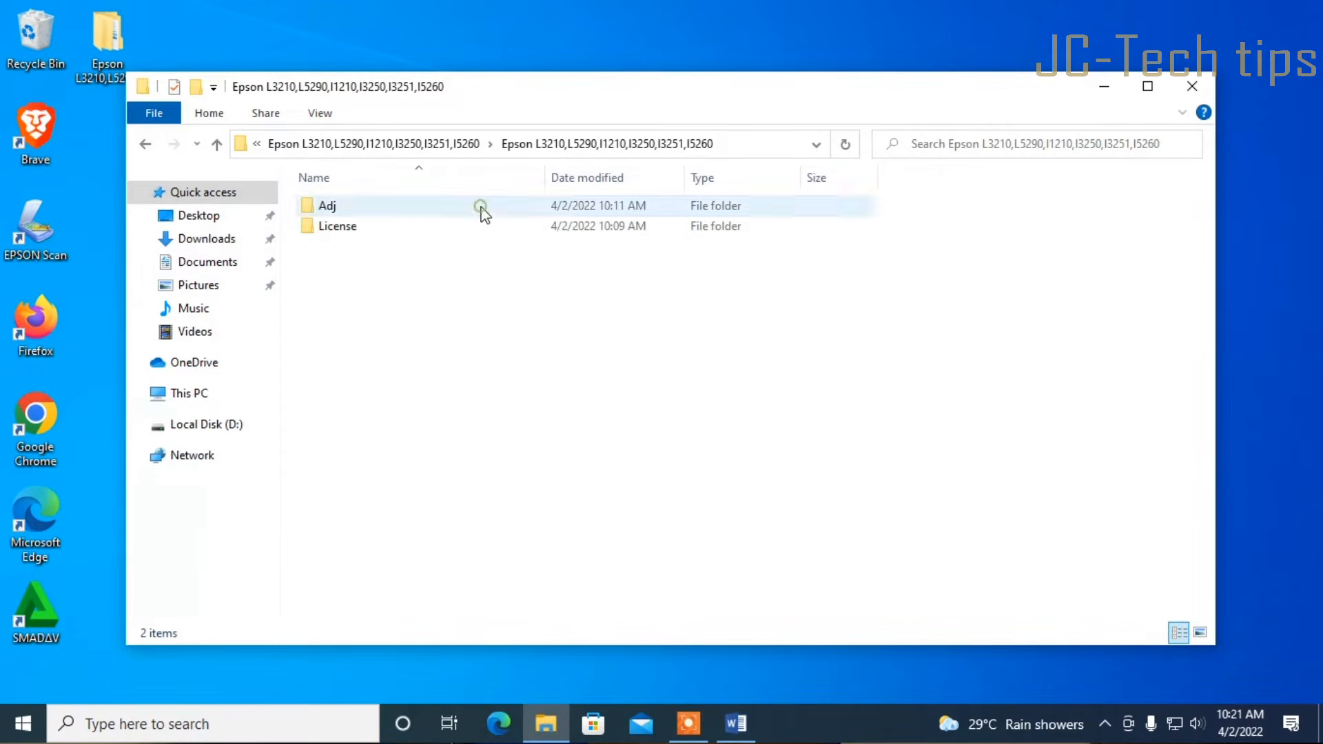
double_click(334, 208)
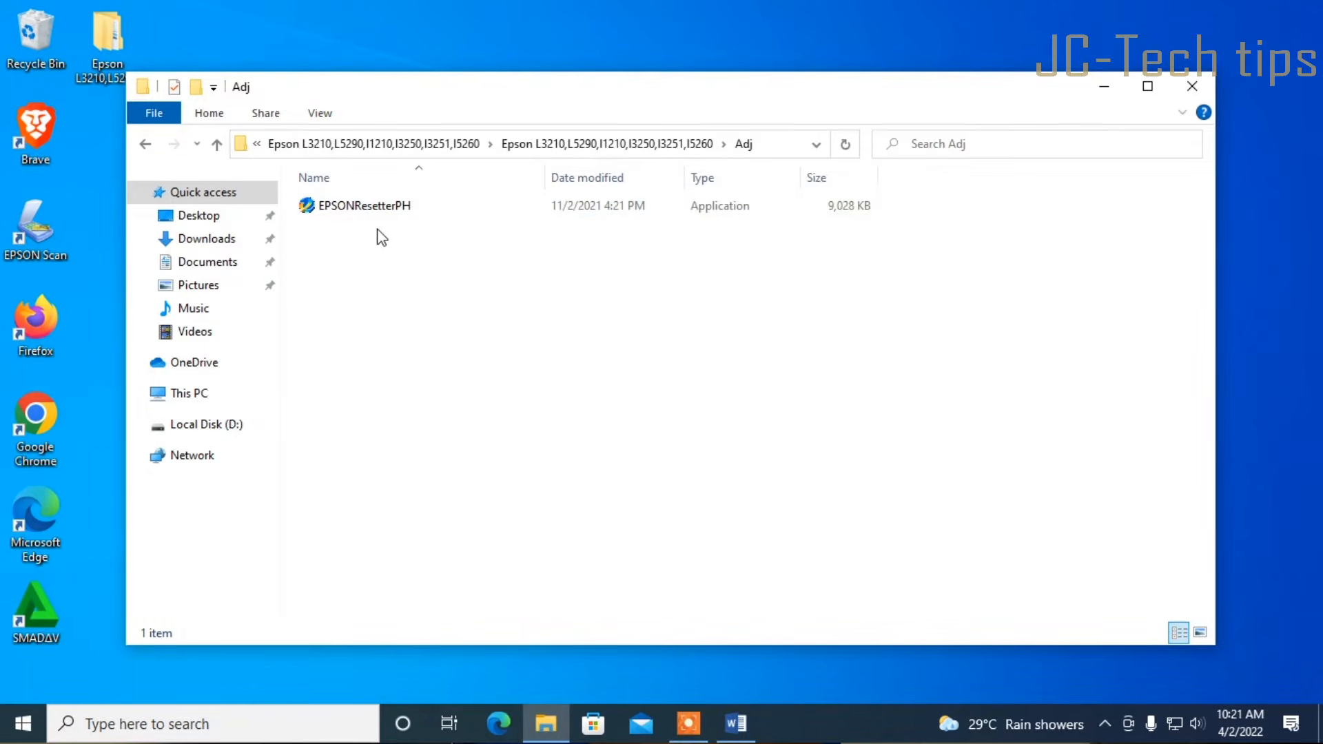
double_click(367, 206)
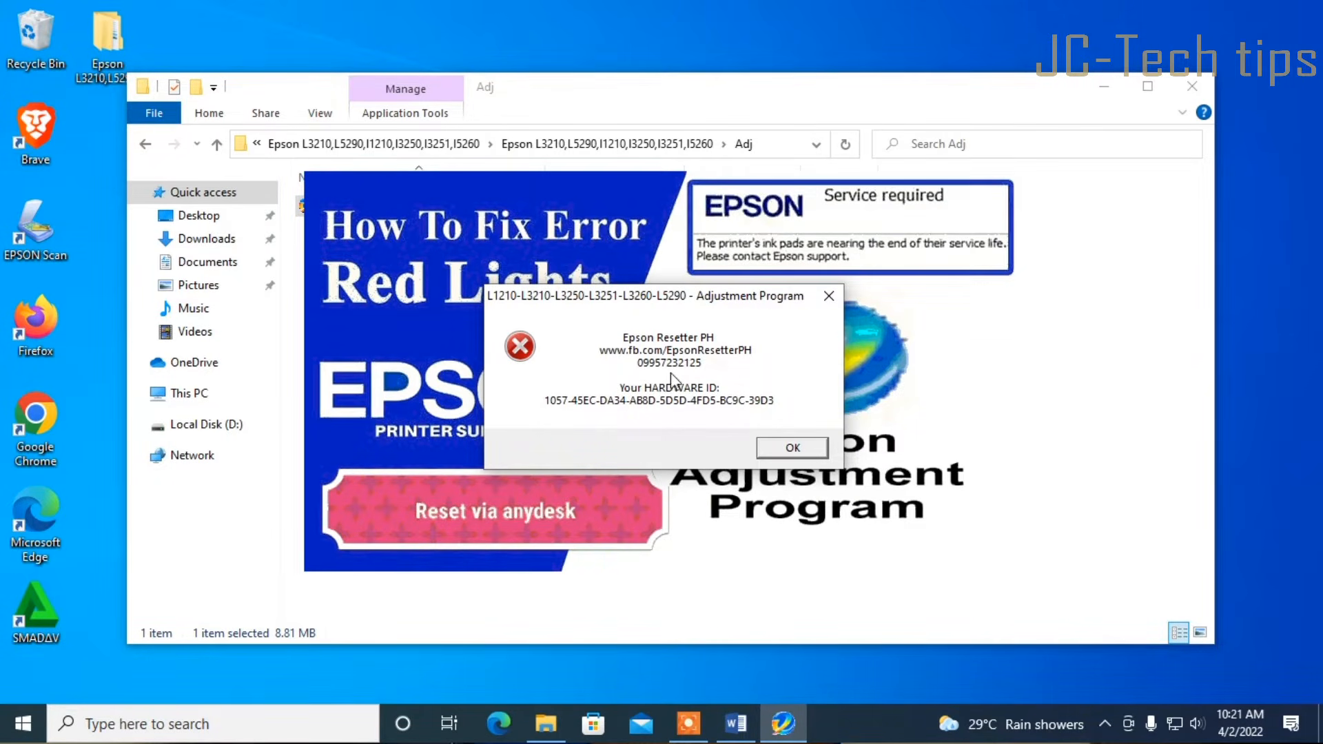
Dismiss the Adjustment Program dialog showing the hardware ID
click(793, 450)
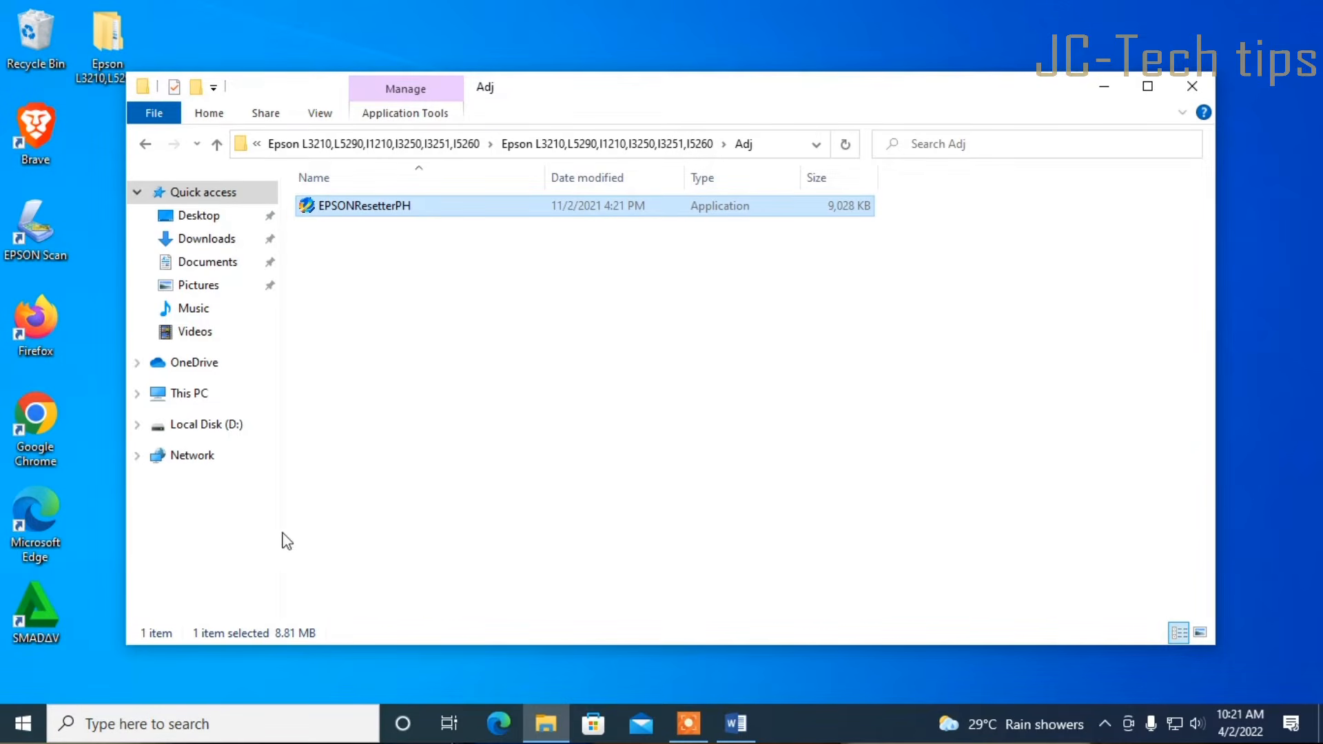
Launch Notepad from Windows search and paste the copied hardware ID into it
click(234, 723)
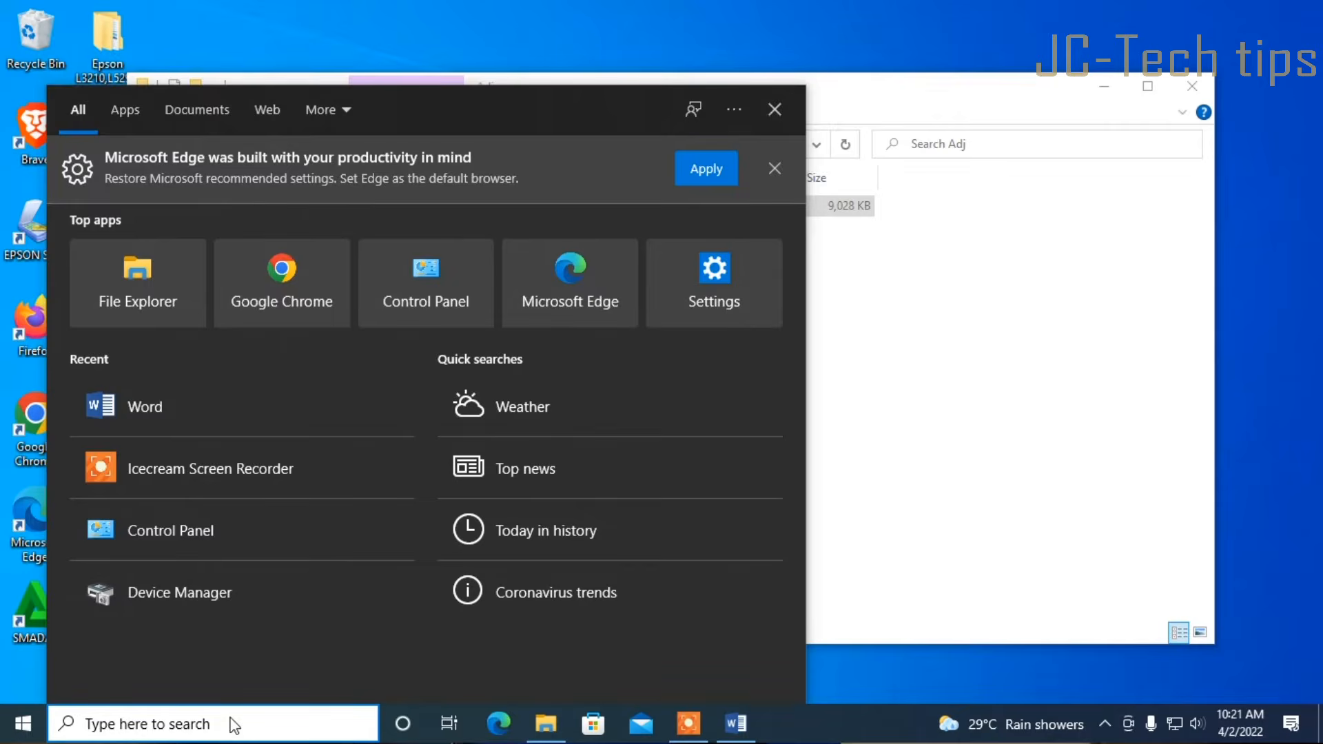
text(notepad)
key(Return)
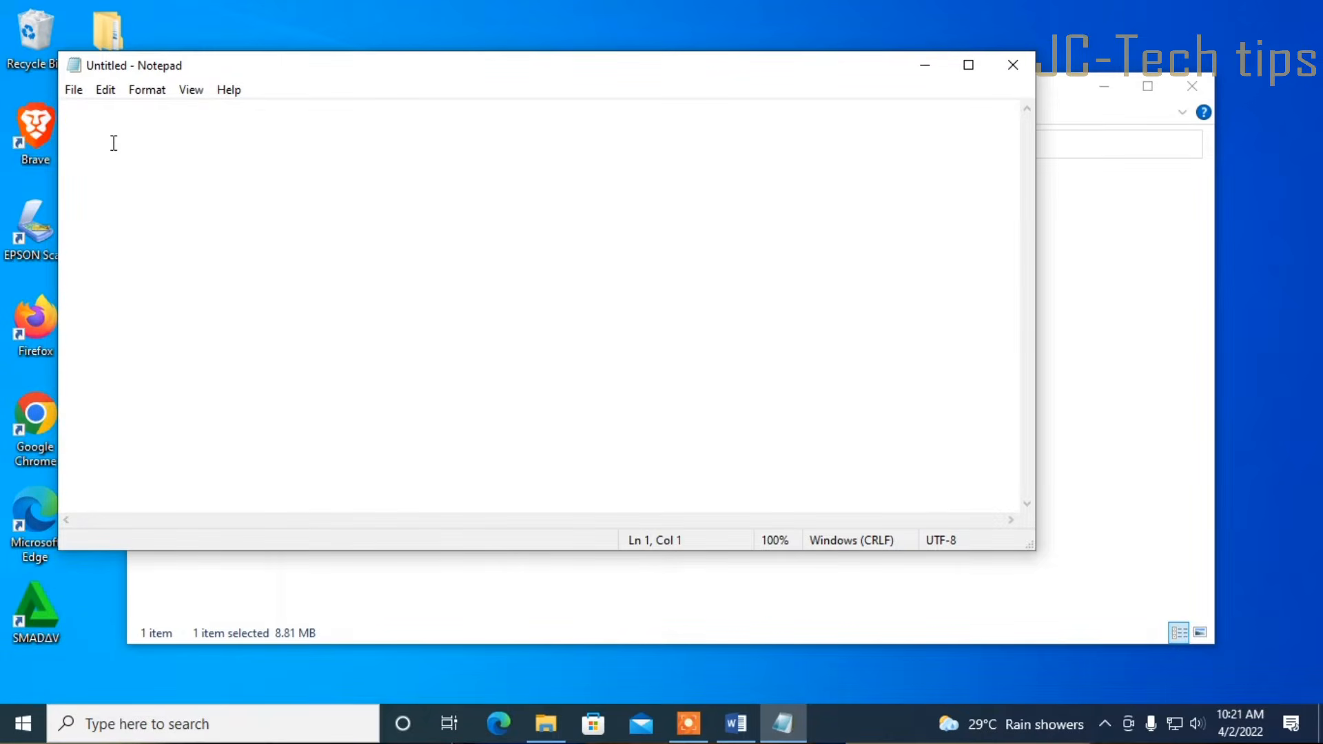
right_click(113, 143)
click(165, 221)
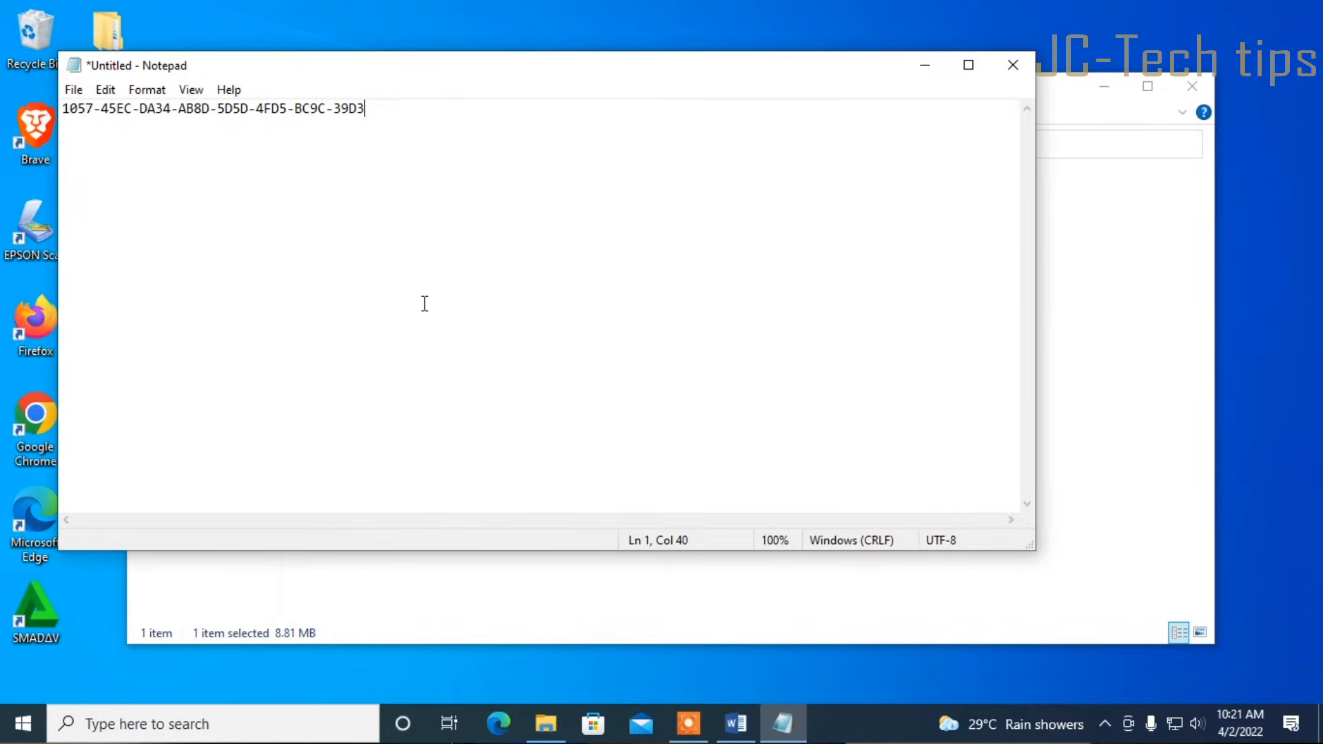
Save the note as 'Machine ID'
click(73, 90)
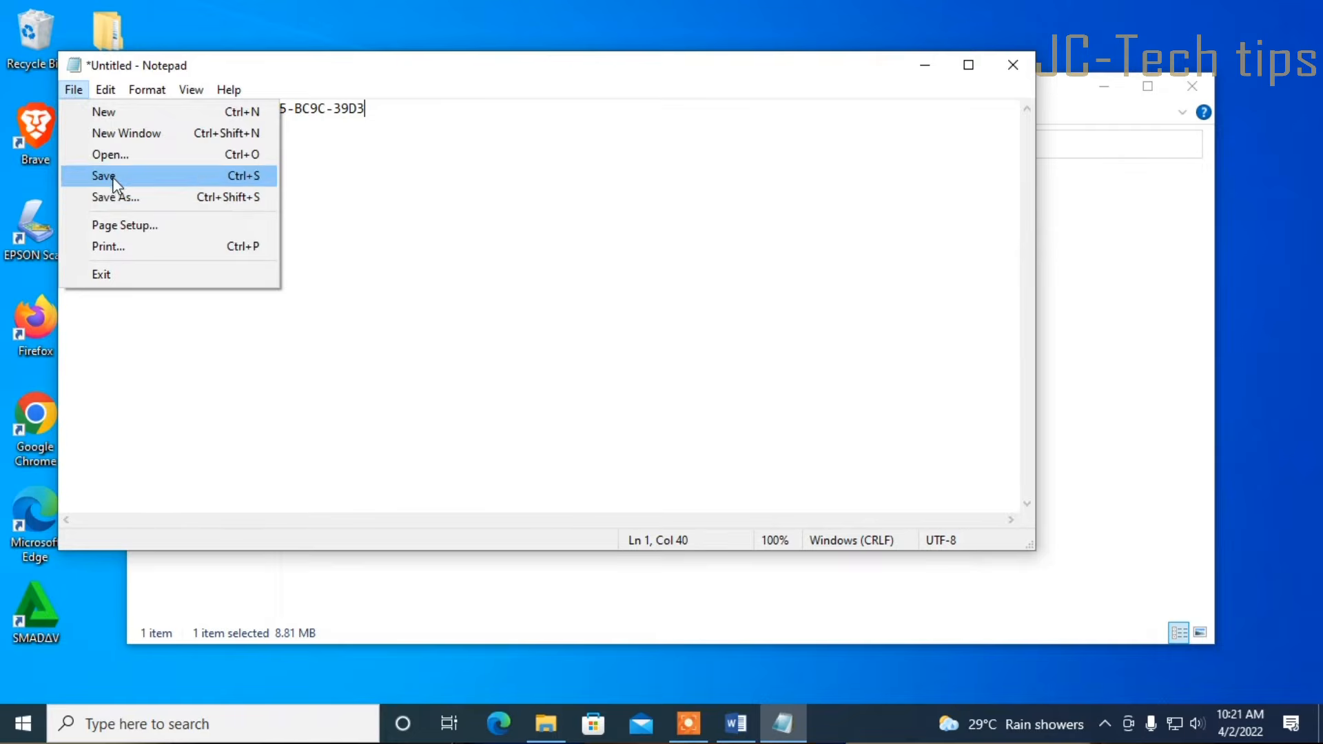
click(112, 176)
text(Machine ID)
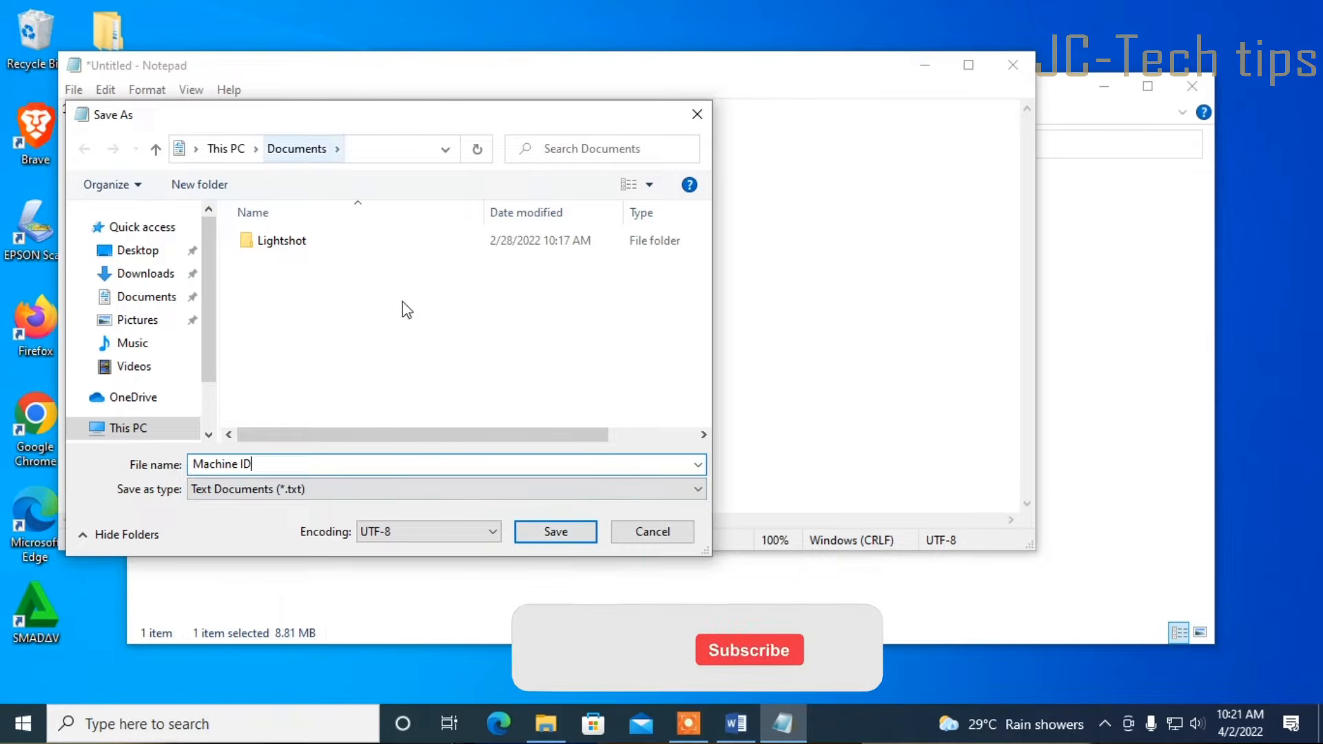
click(554, 533)
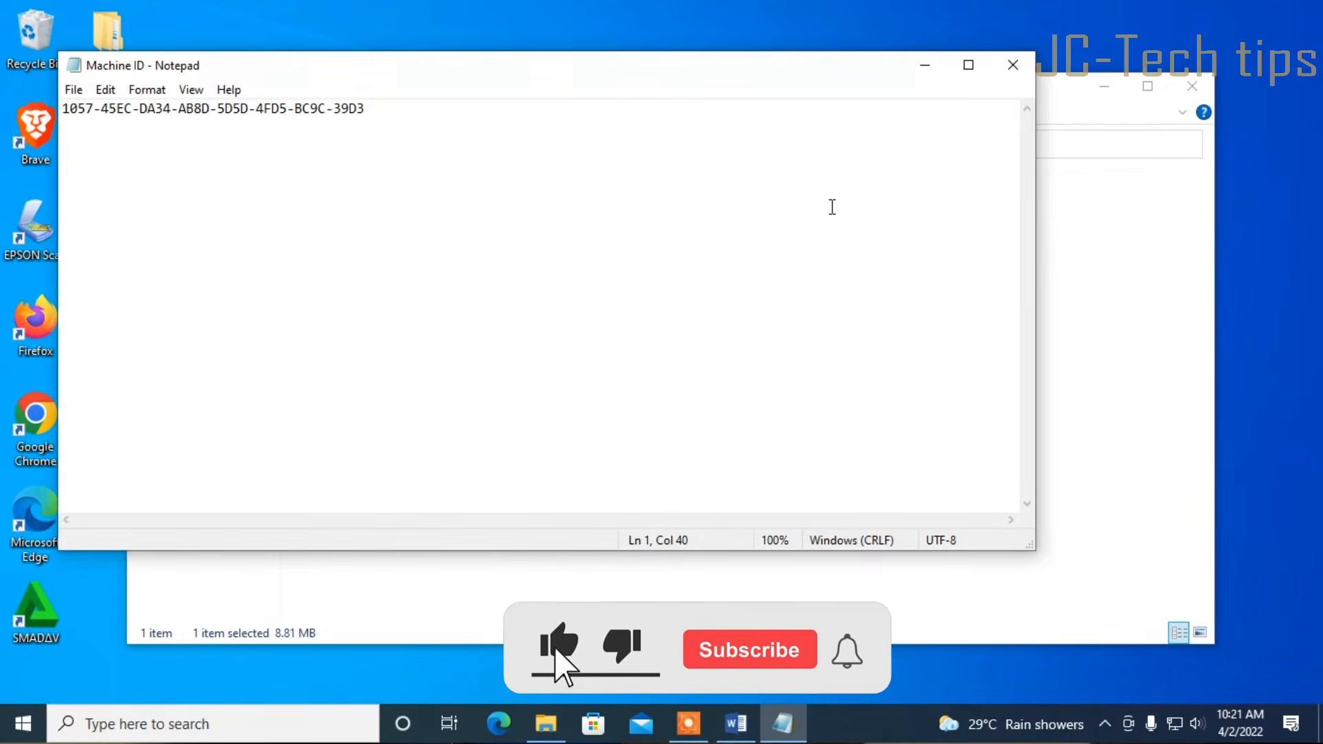
Go back from Adj into the License folder and run the key generator
click(924, 65)
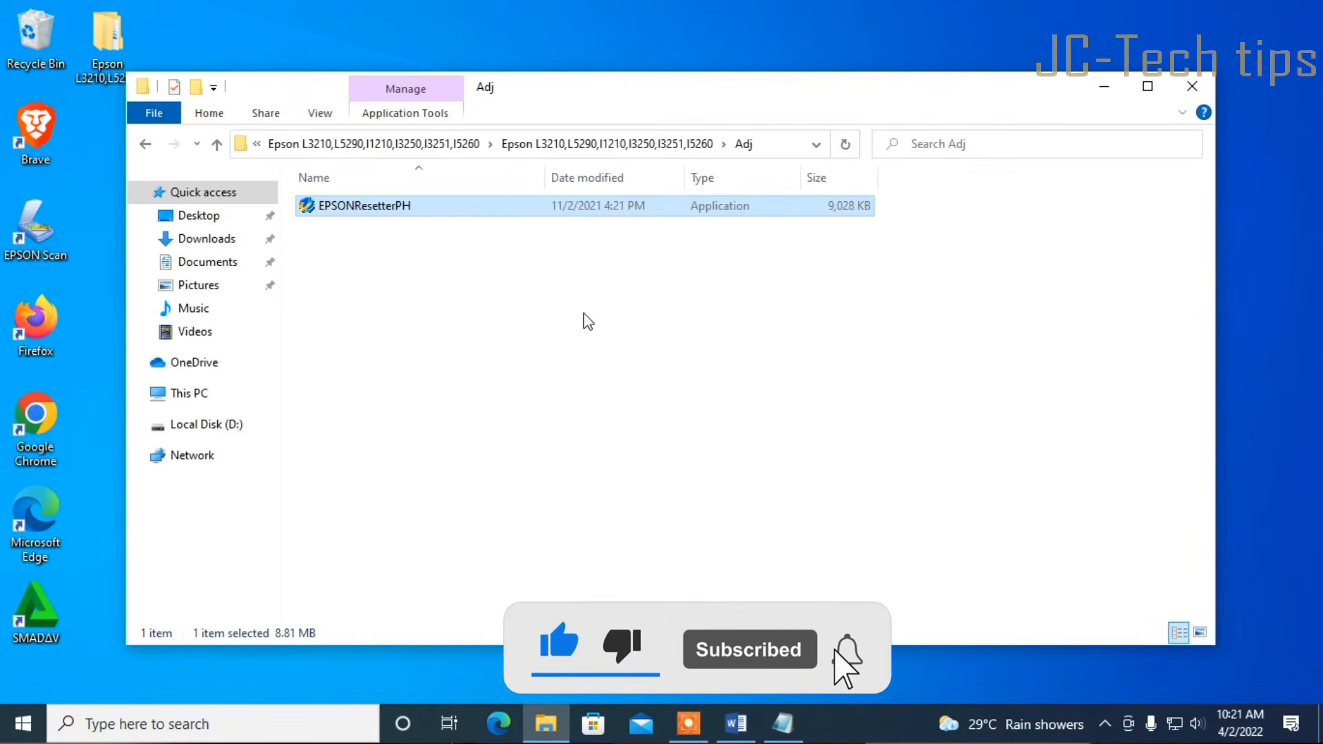
click(147, 144)
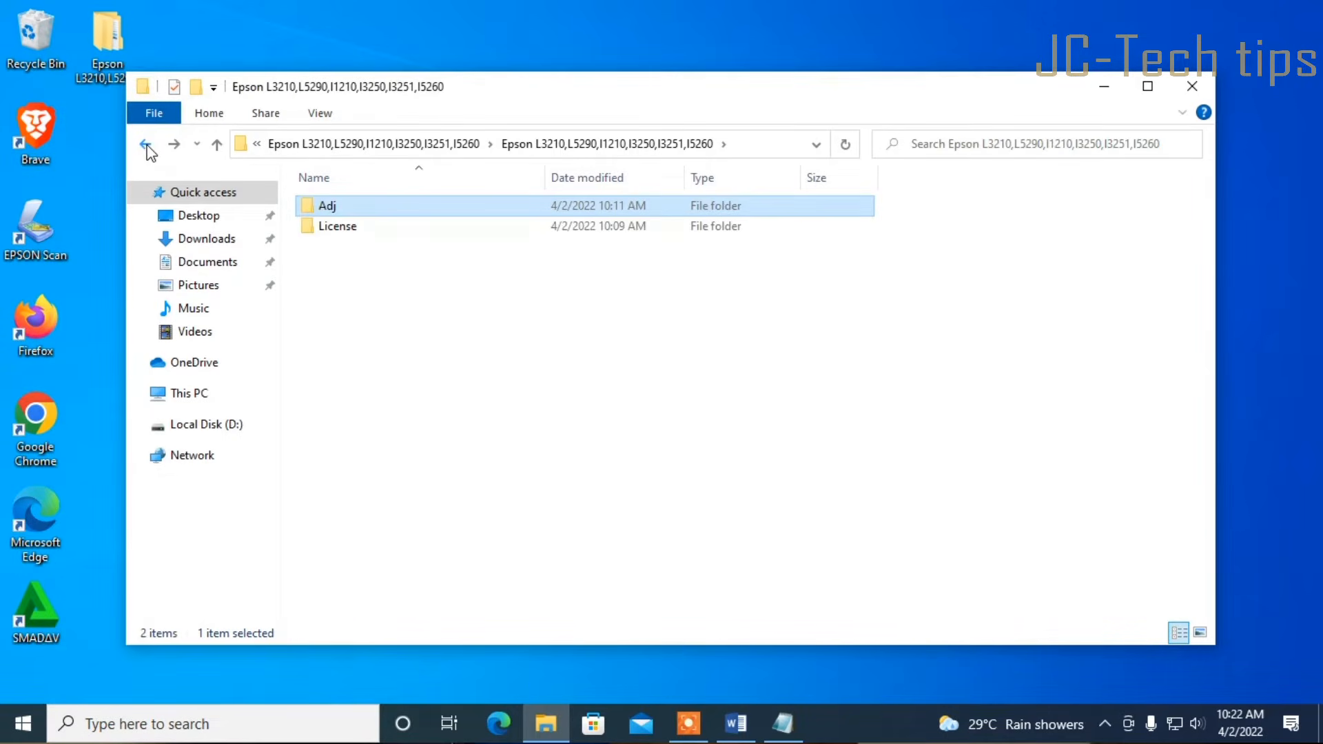
double_click(343, 234)
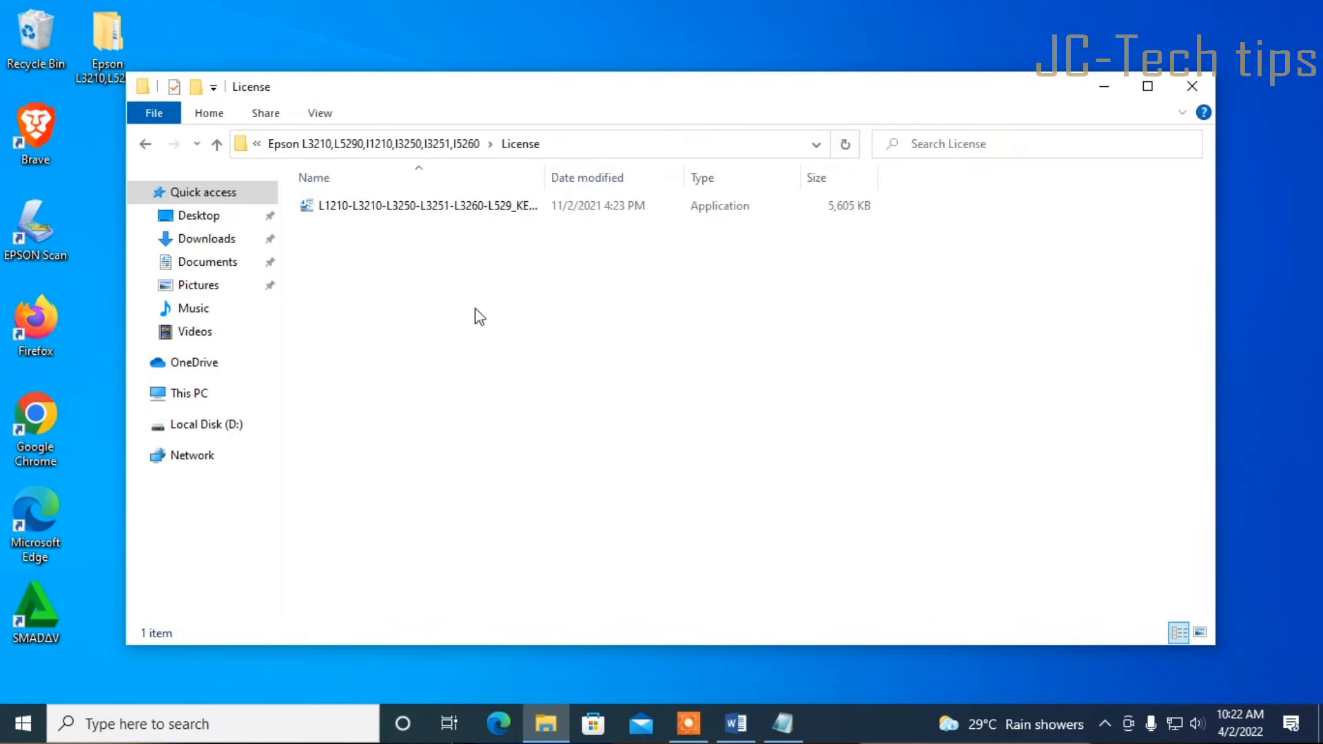
double_click(475, 210)
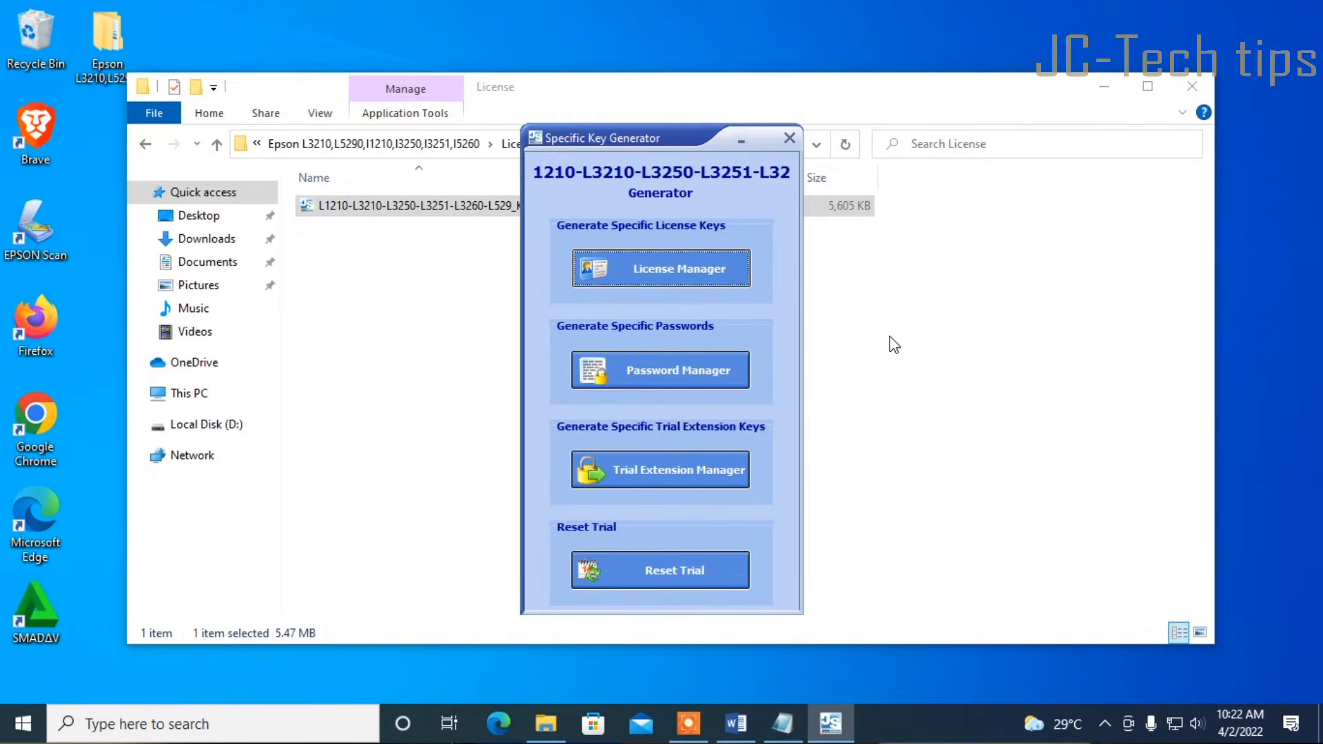
In License Manager, add a new license and enter the customer name
click(700, 273)
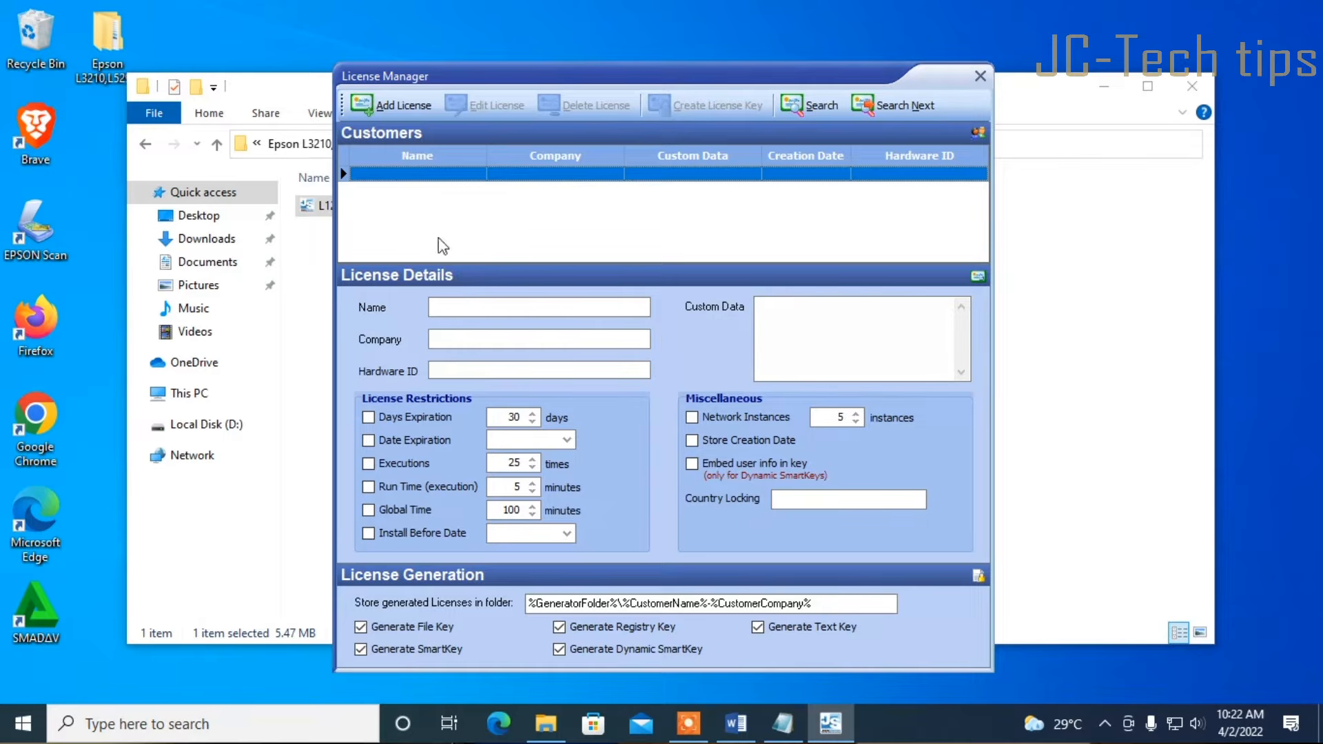
click(402, 107)
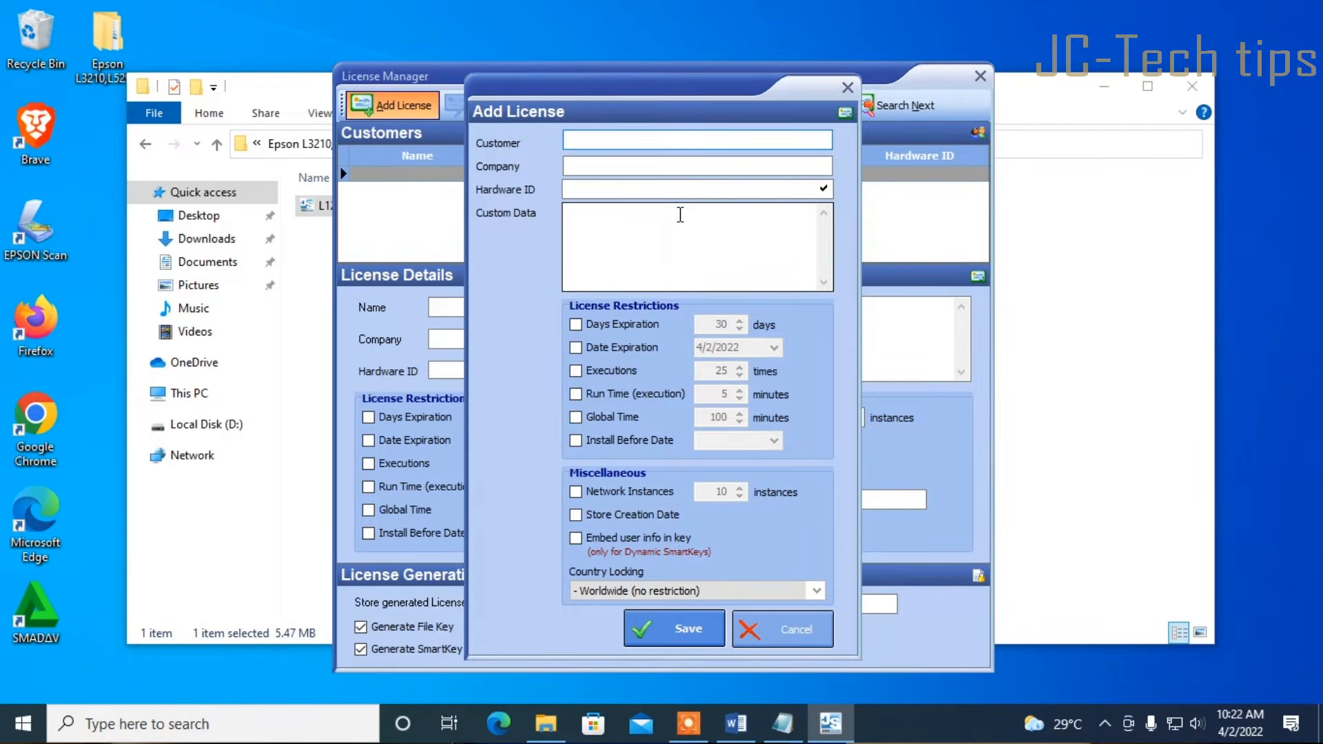
text(JCTECH)
click(585, 166)
text(JCTECH)
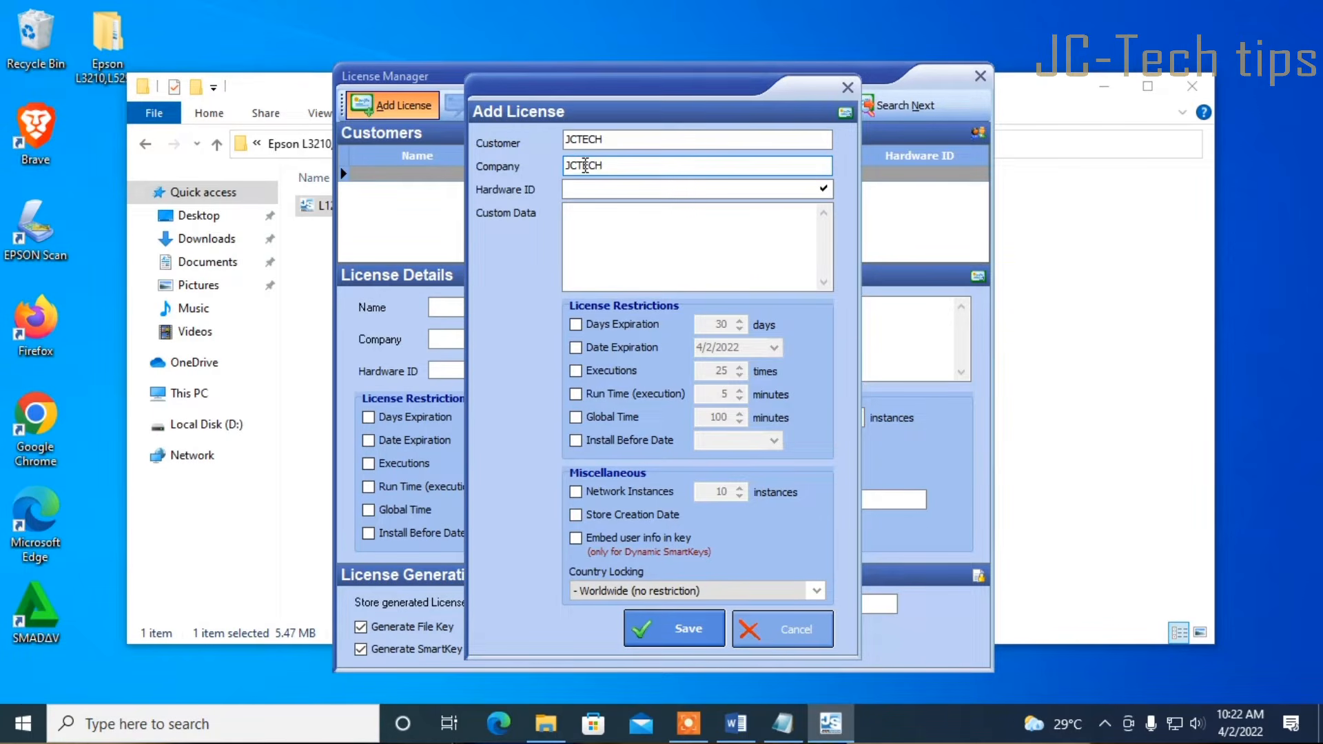
click(565, 191)
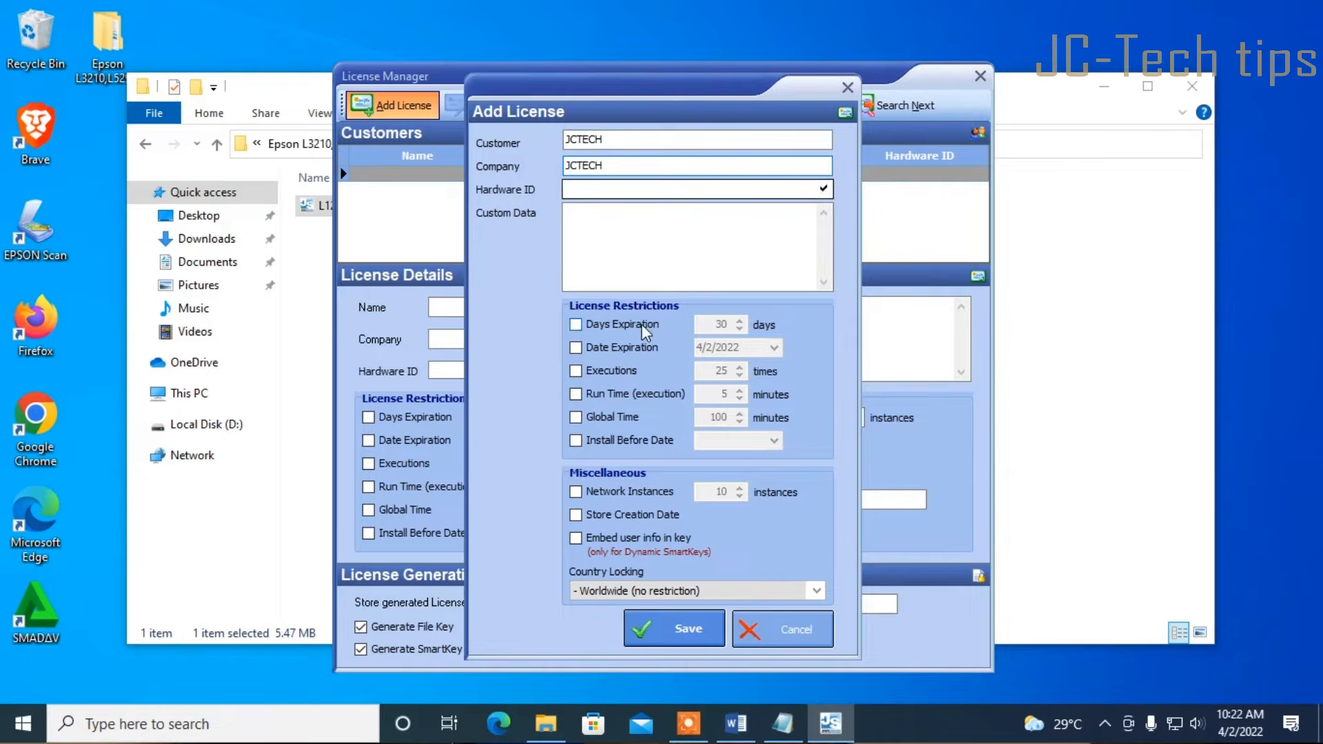
Copy the hardware ID from the Machine ID note into the license's Hardware ID field
click(783, 723)
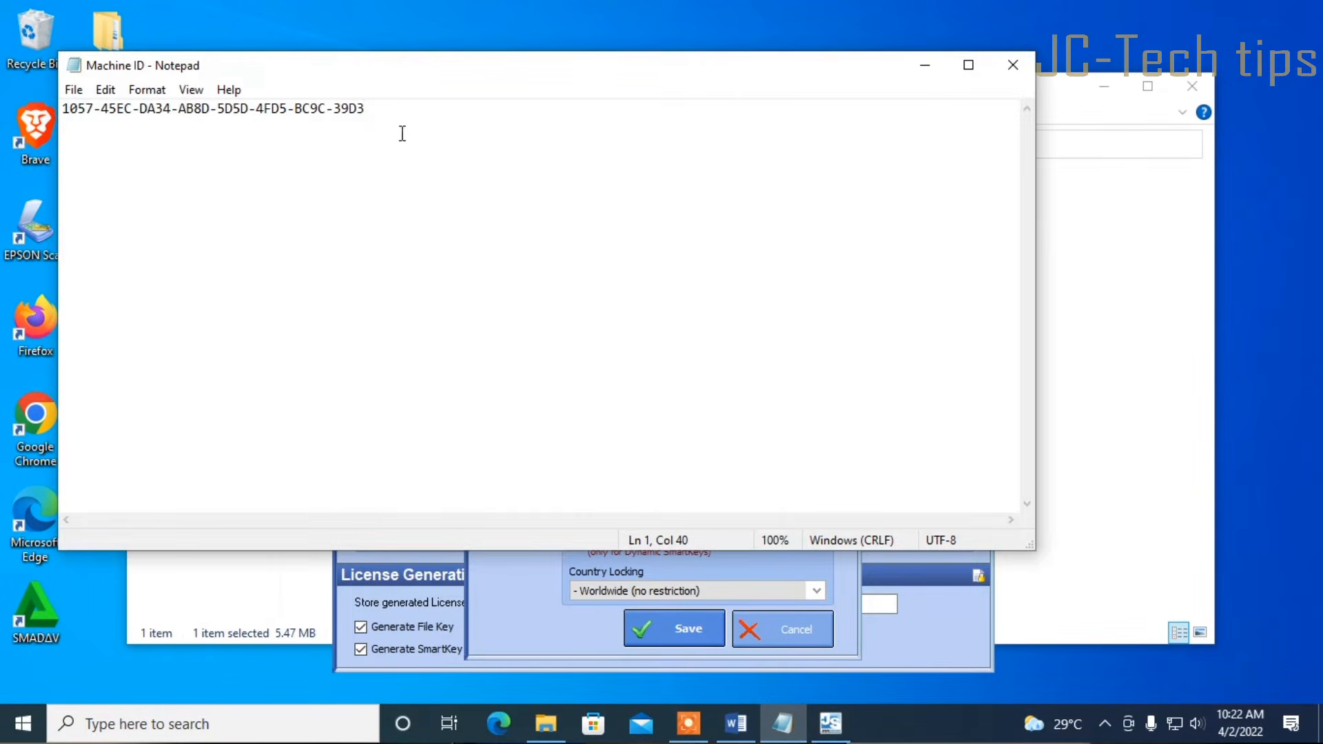
drag(381, 114, 66, 110)
right_click(80, 108)
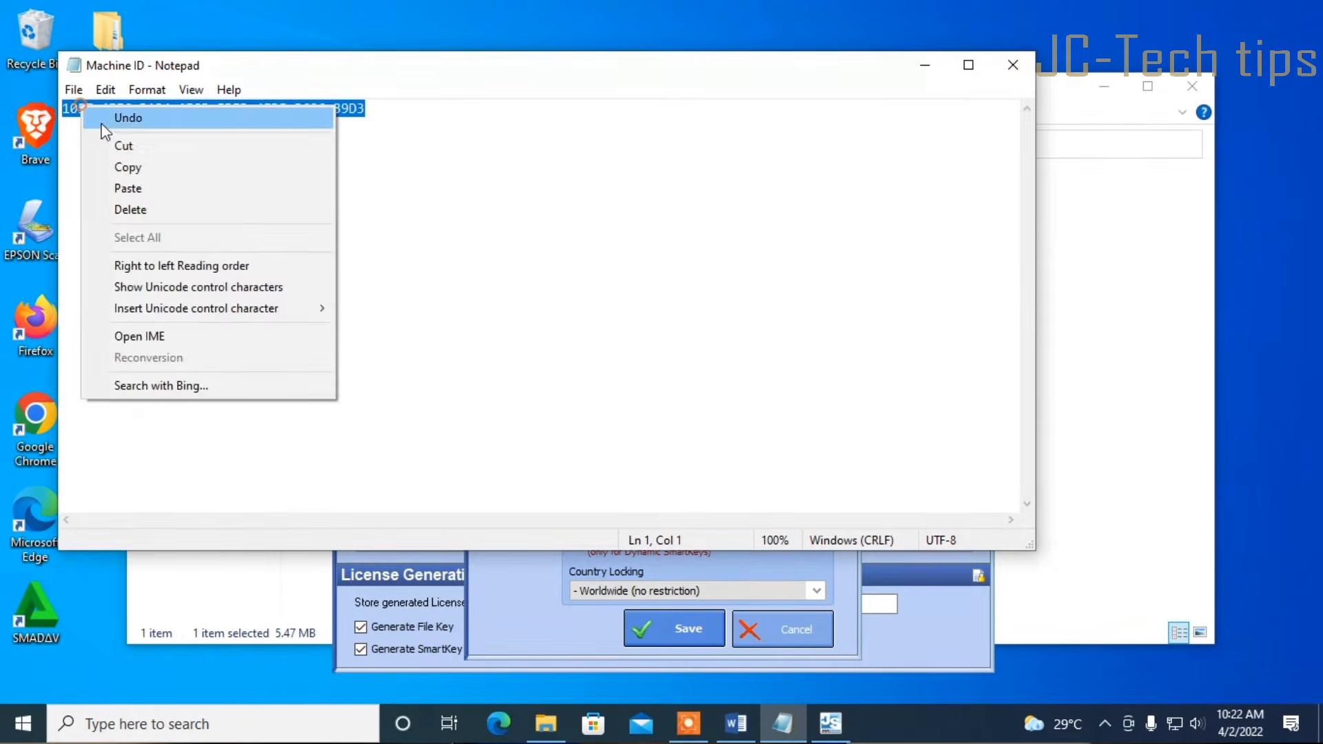
click(124, 167)
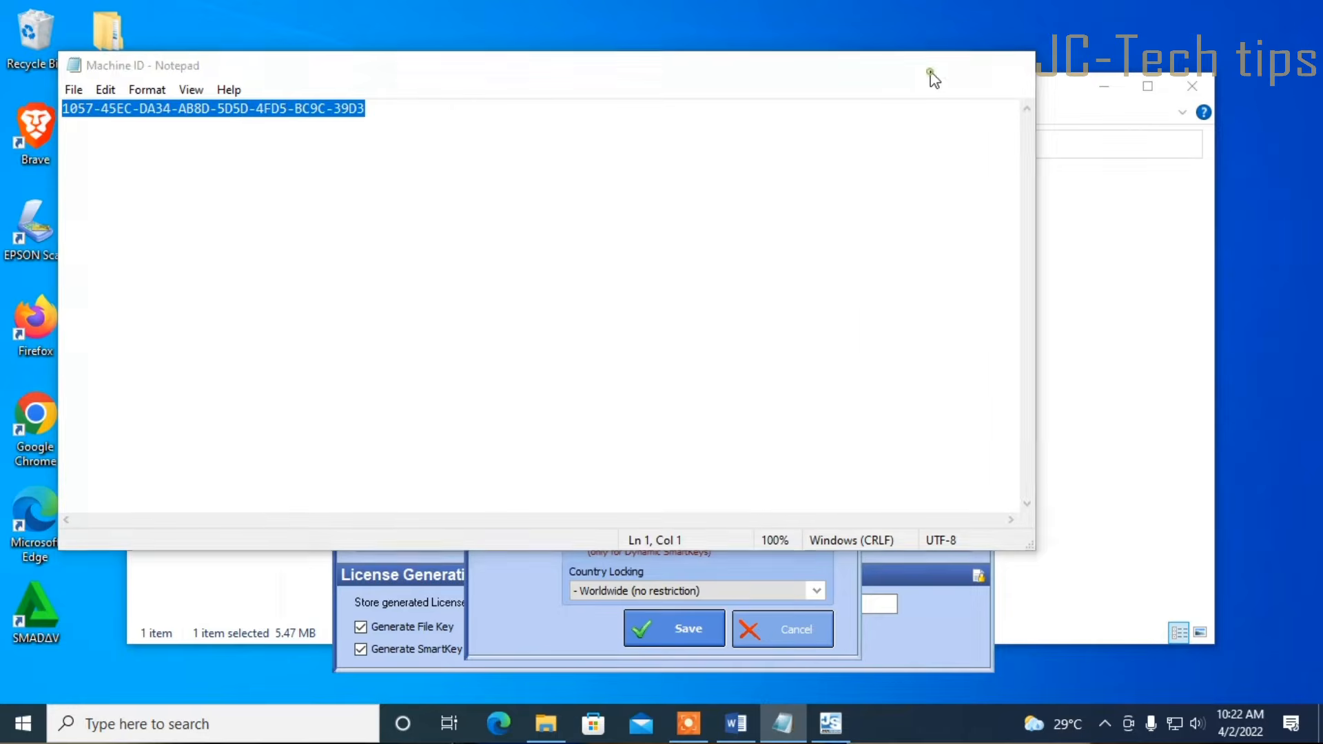
click(926, 65)
right_click(603, 228)
click(591, 189)
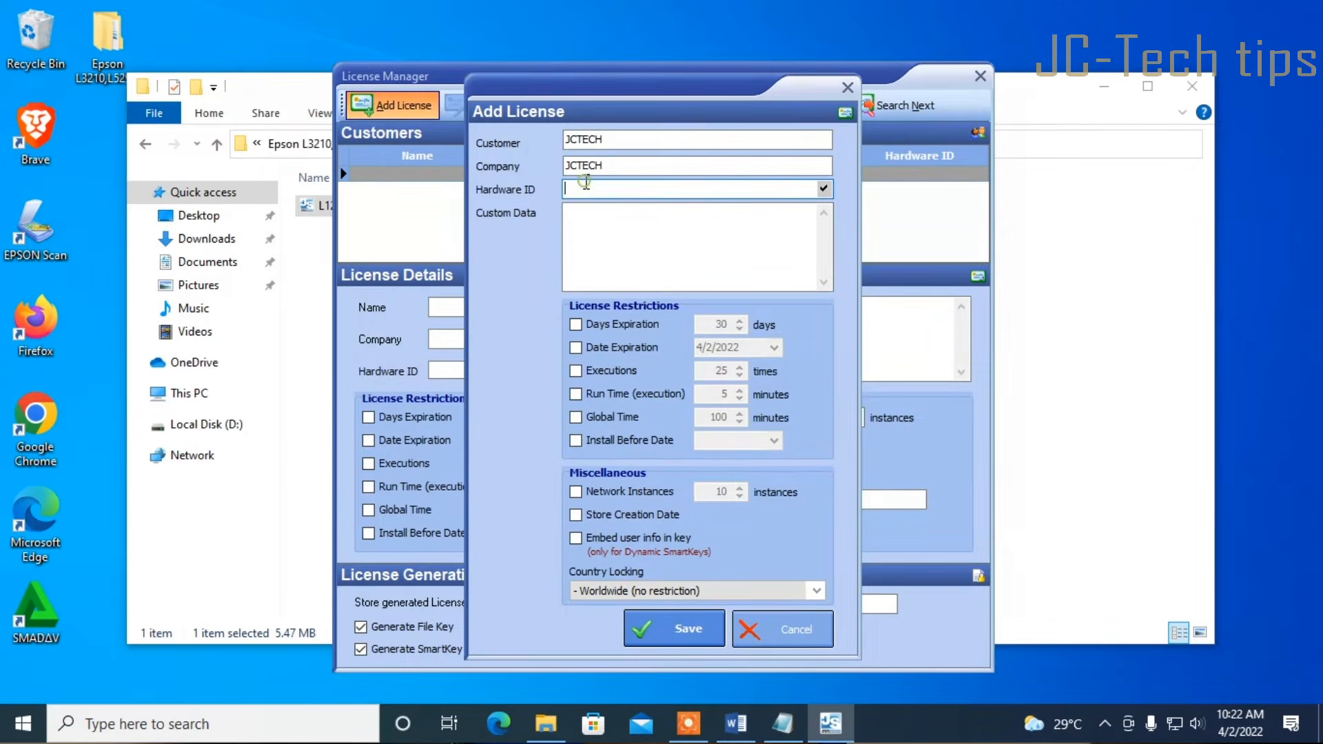
right_click(585, 185)
click(635, 263)
Add custom data 'Please subscribe for my channel', save the license and generate its keys
click(634, 246)
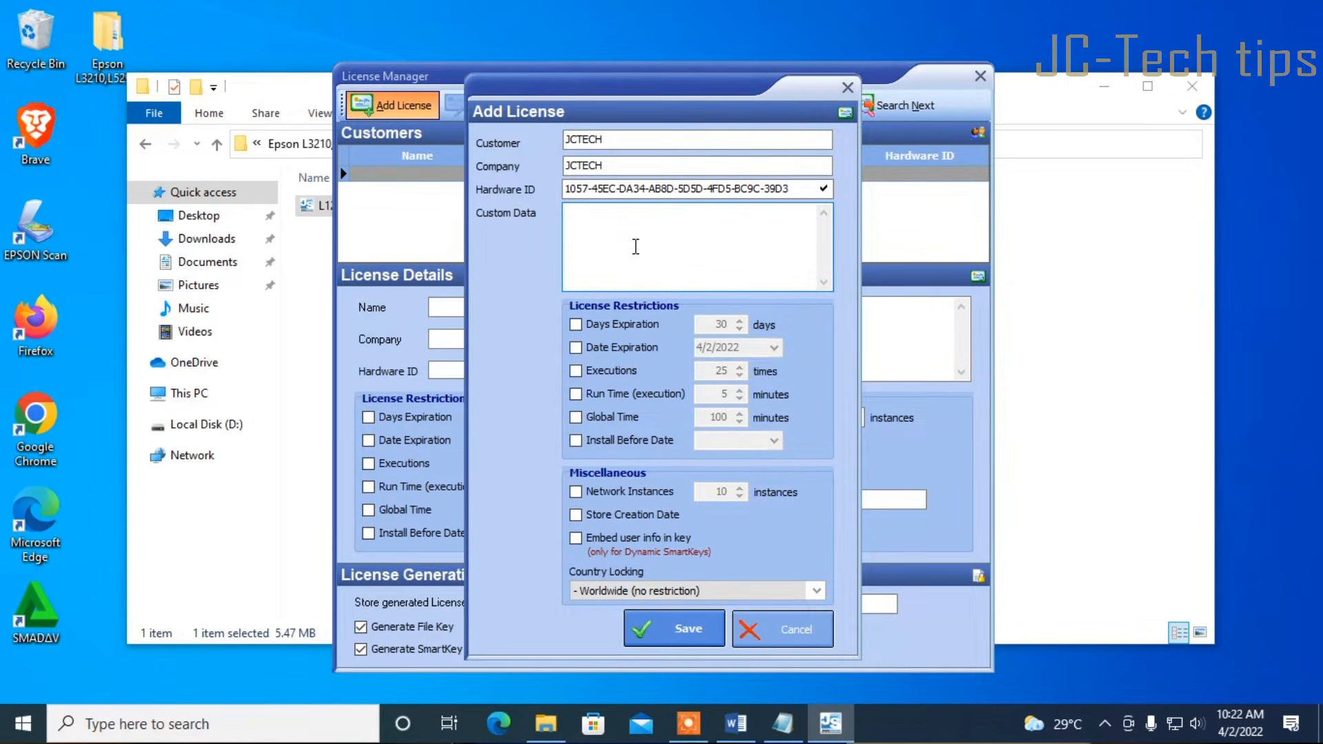
text(Please subscribe for my channel)
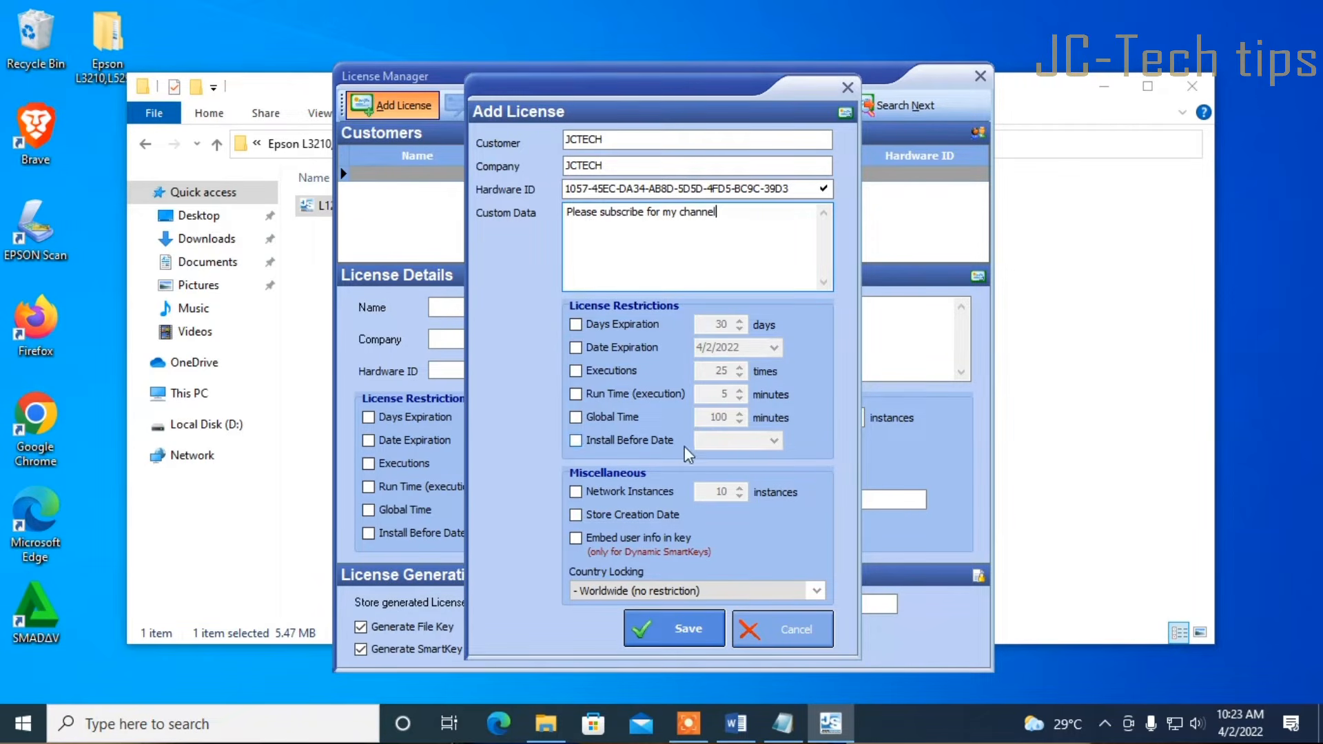
click(683, 632)
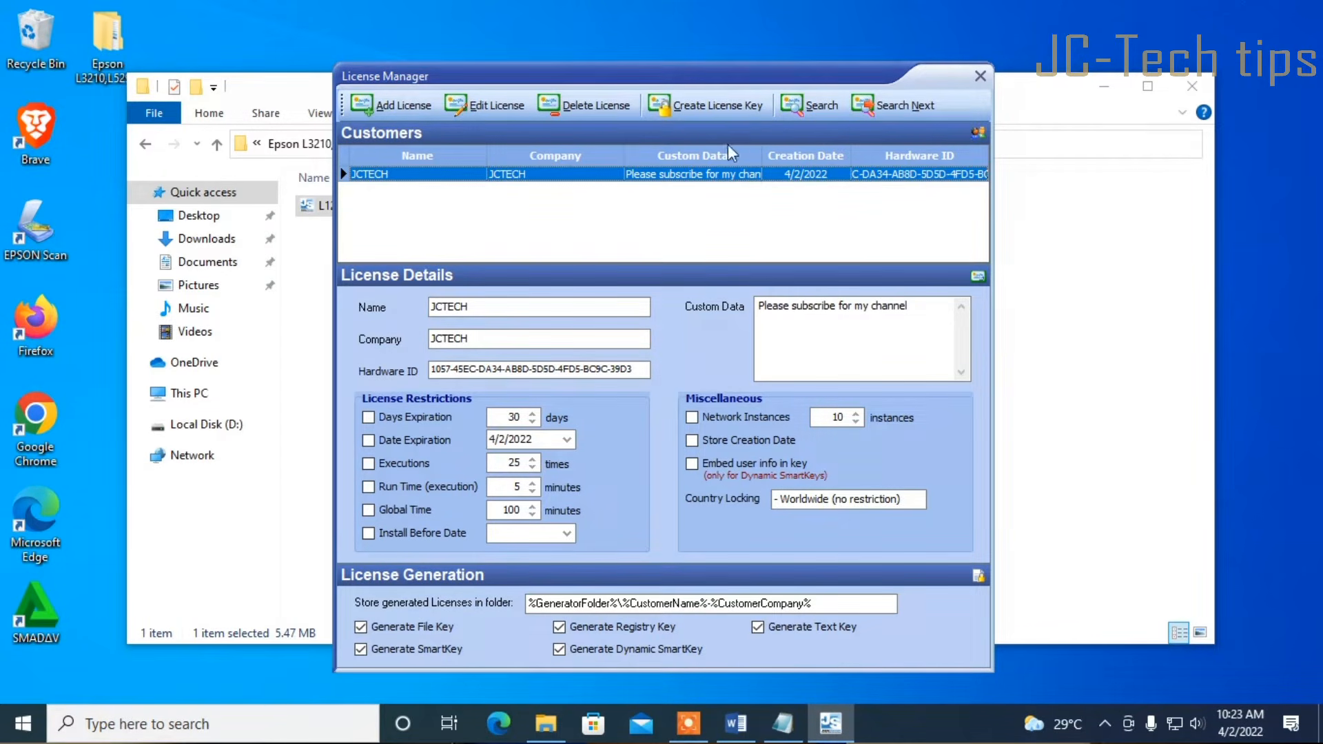
click(727, 112)
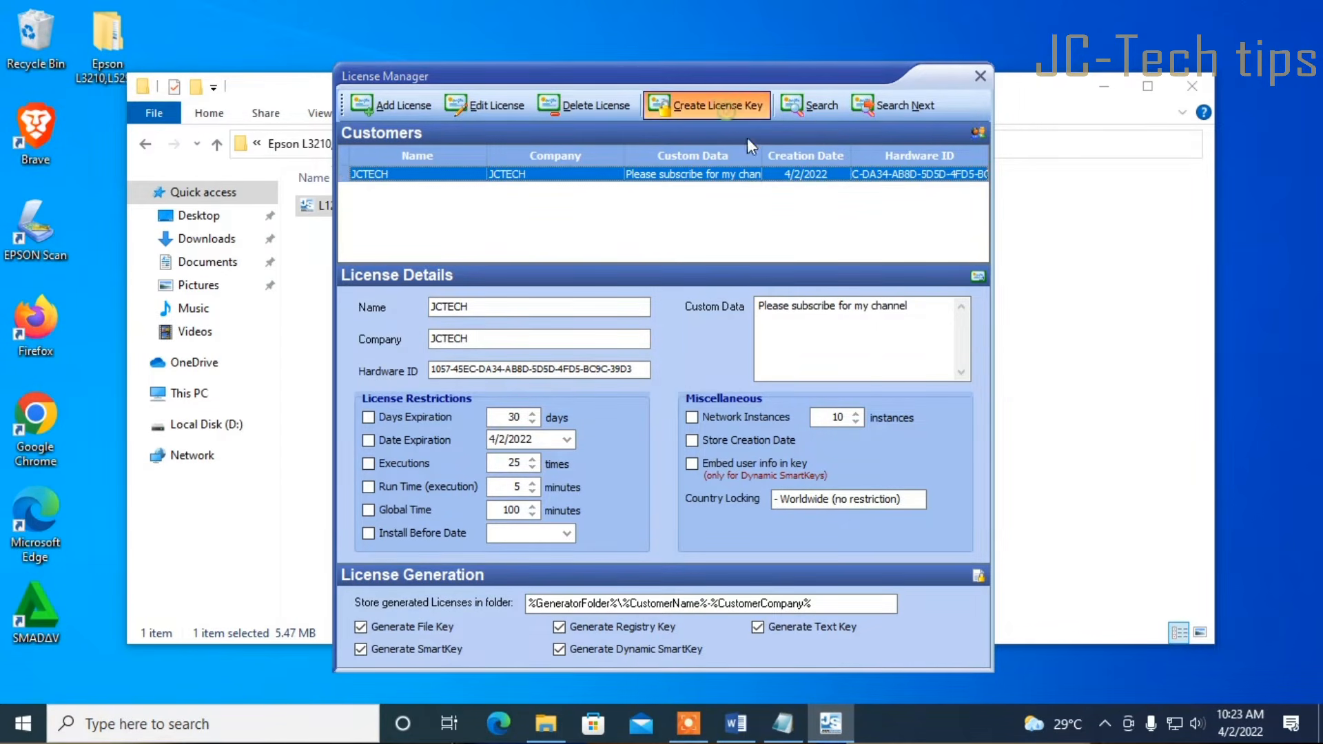
click(805, 449)
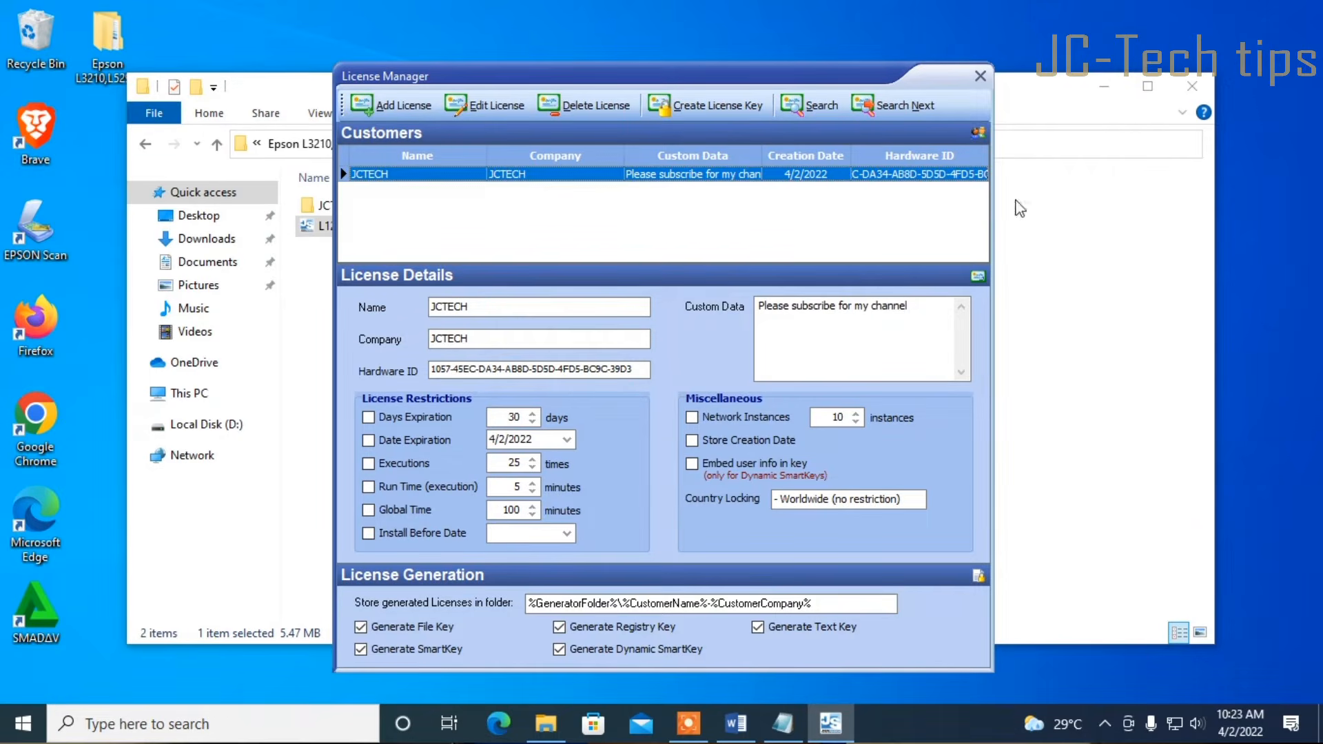
click(980, 76)
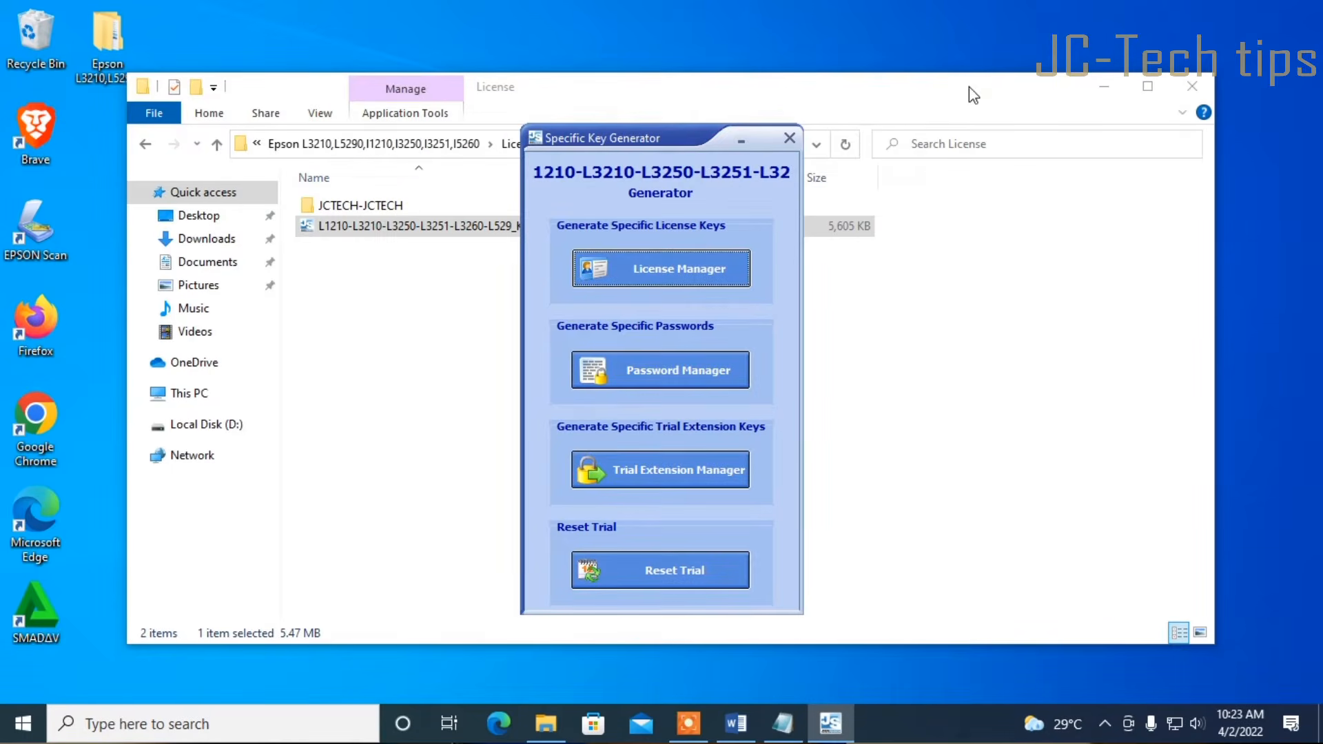
Close the key generator and copy the five license files from the JCTECH-JCTECH folder
click(790, 138)
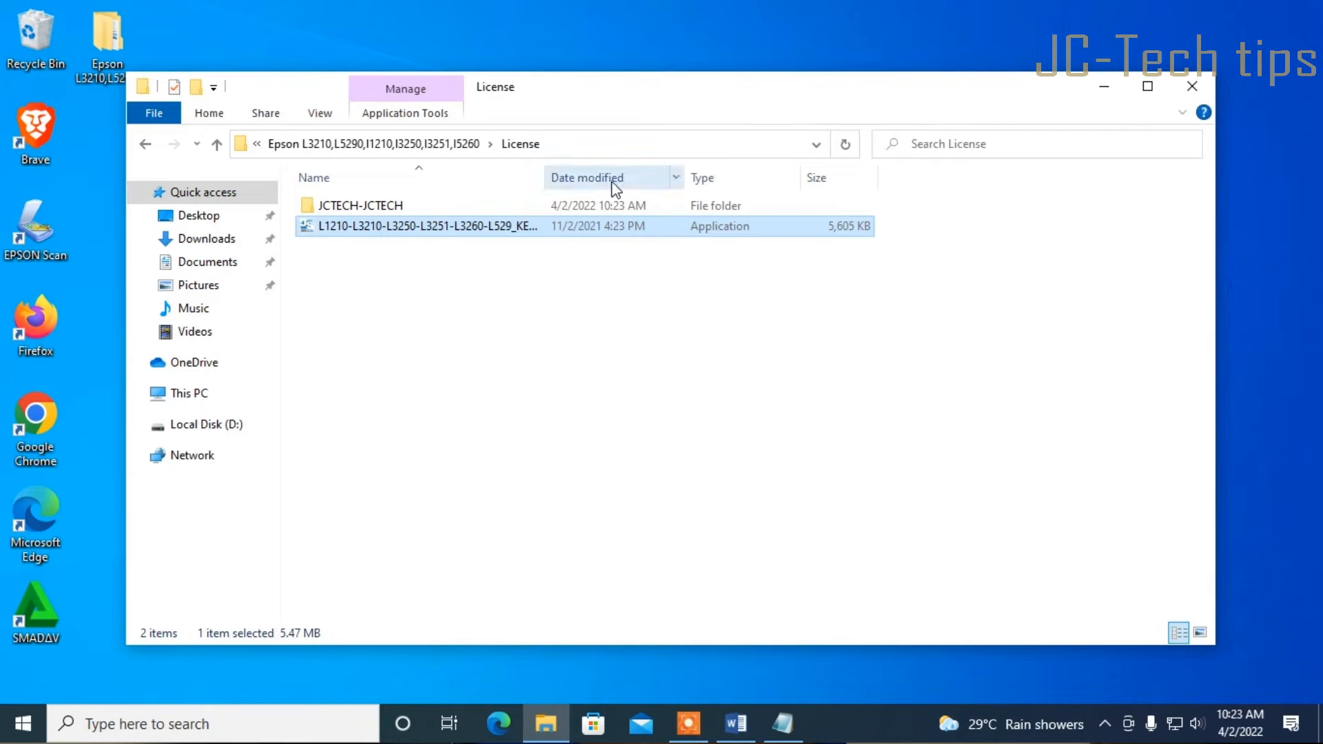
click(395, 210)
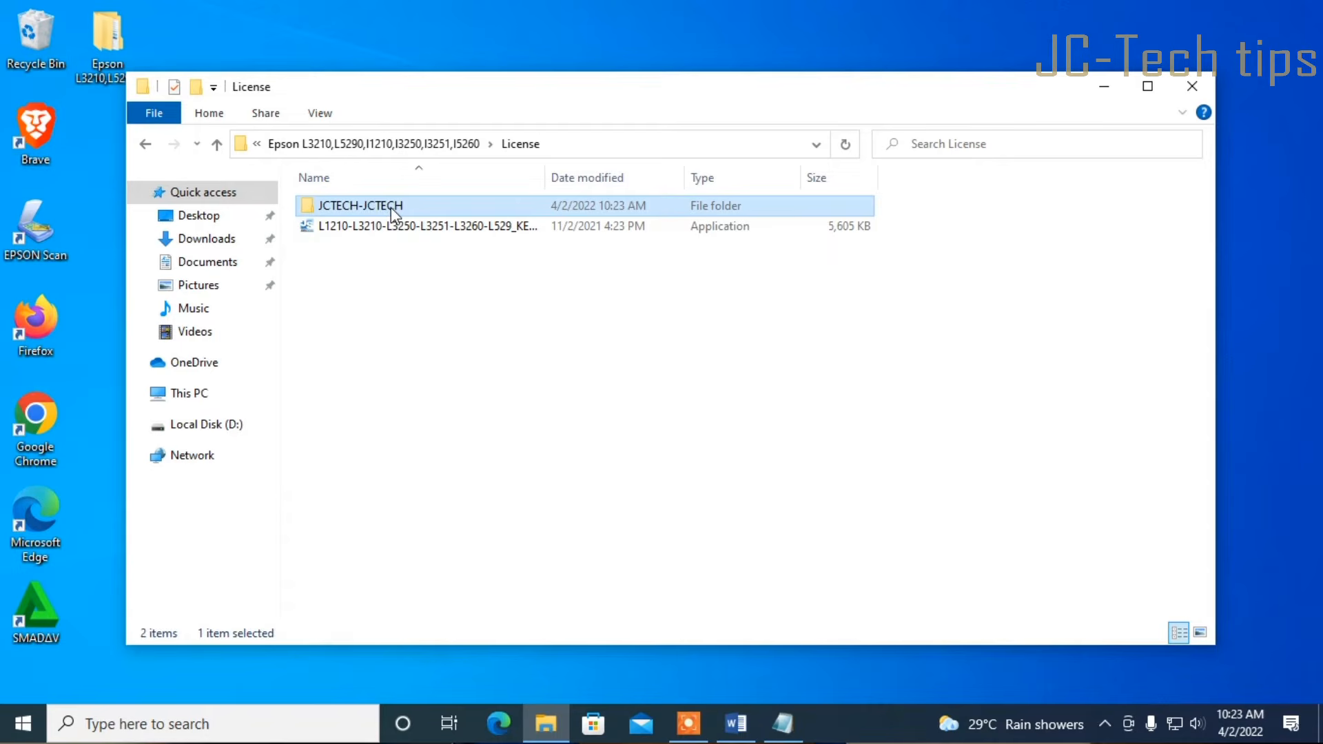
double_click(390, 208)
drag(348, 360, 345, 201)
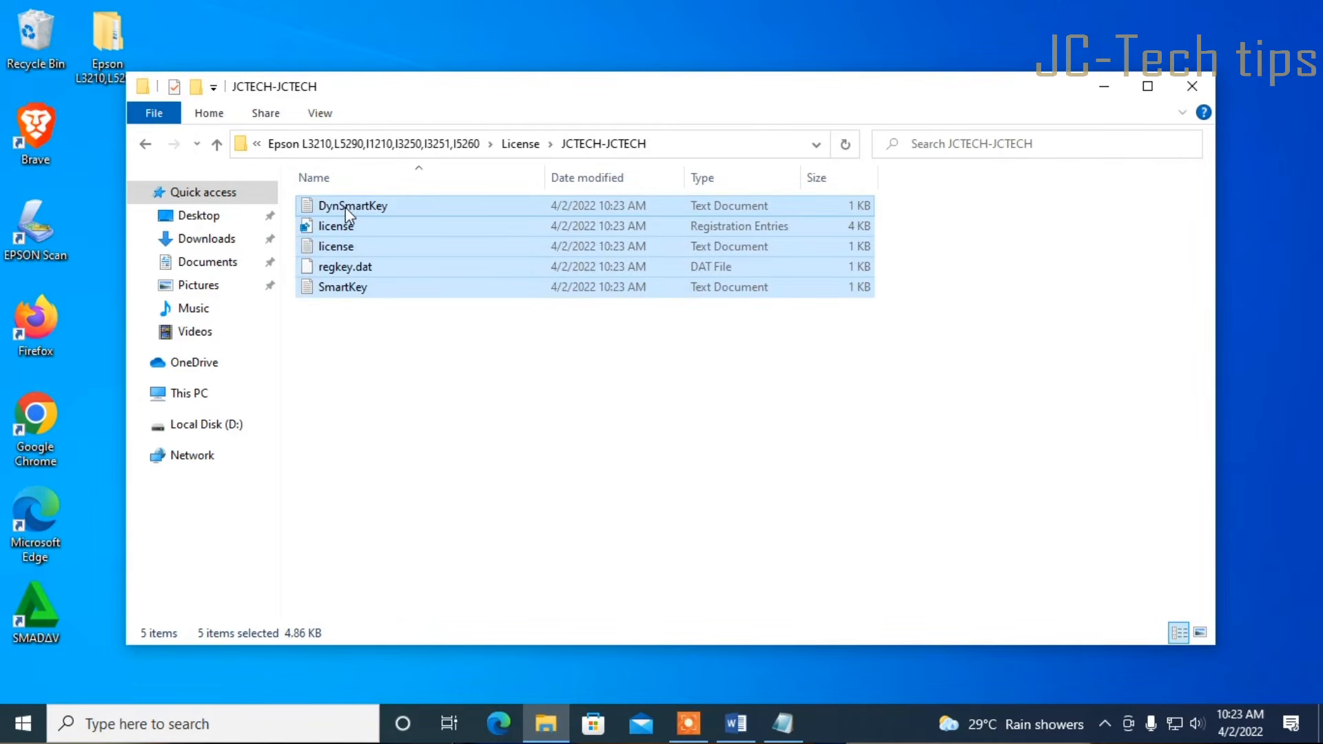
right_click(346, 210)
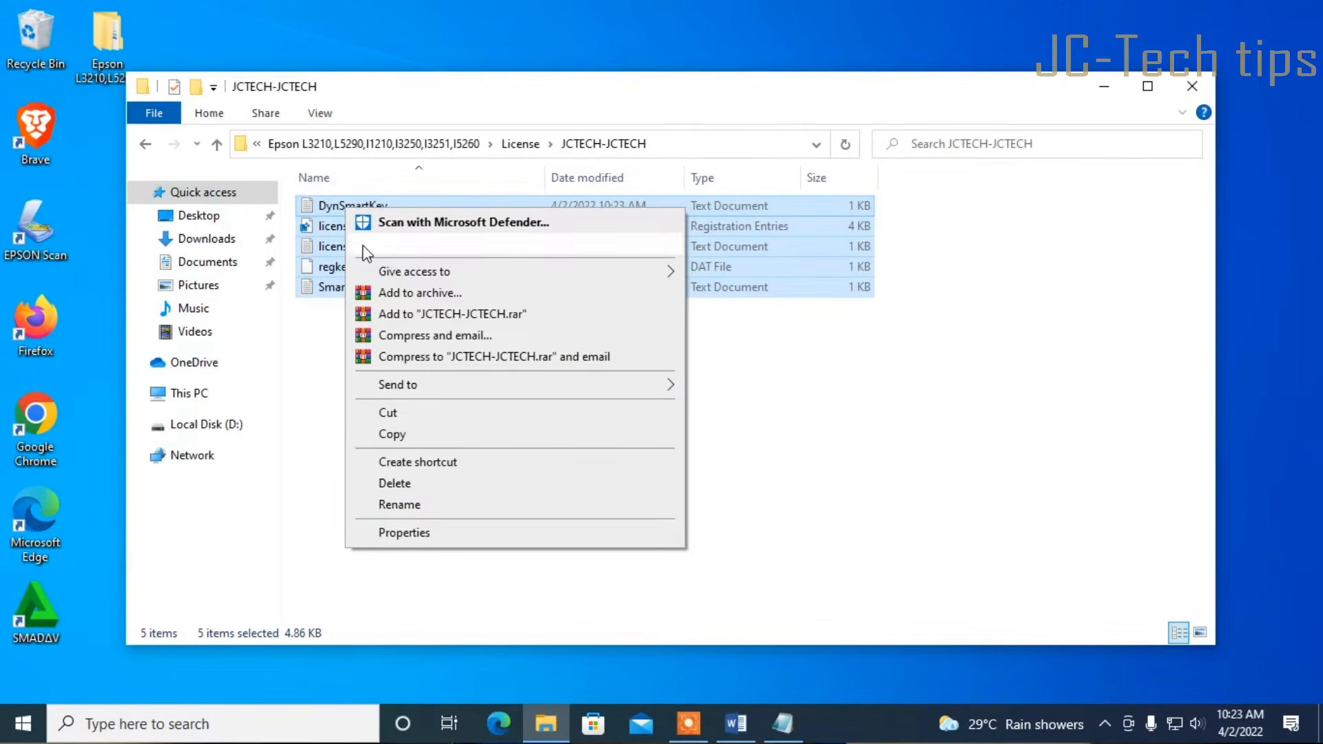
click(403, 434)
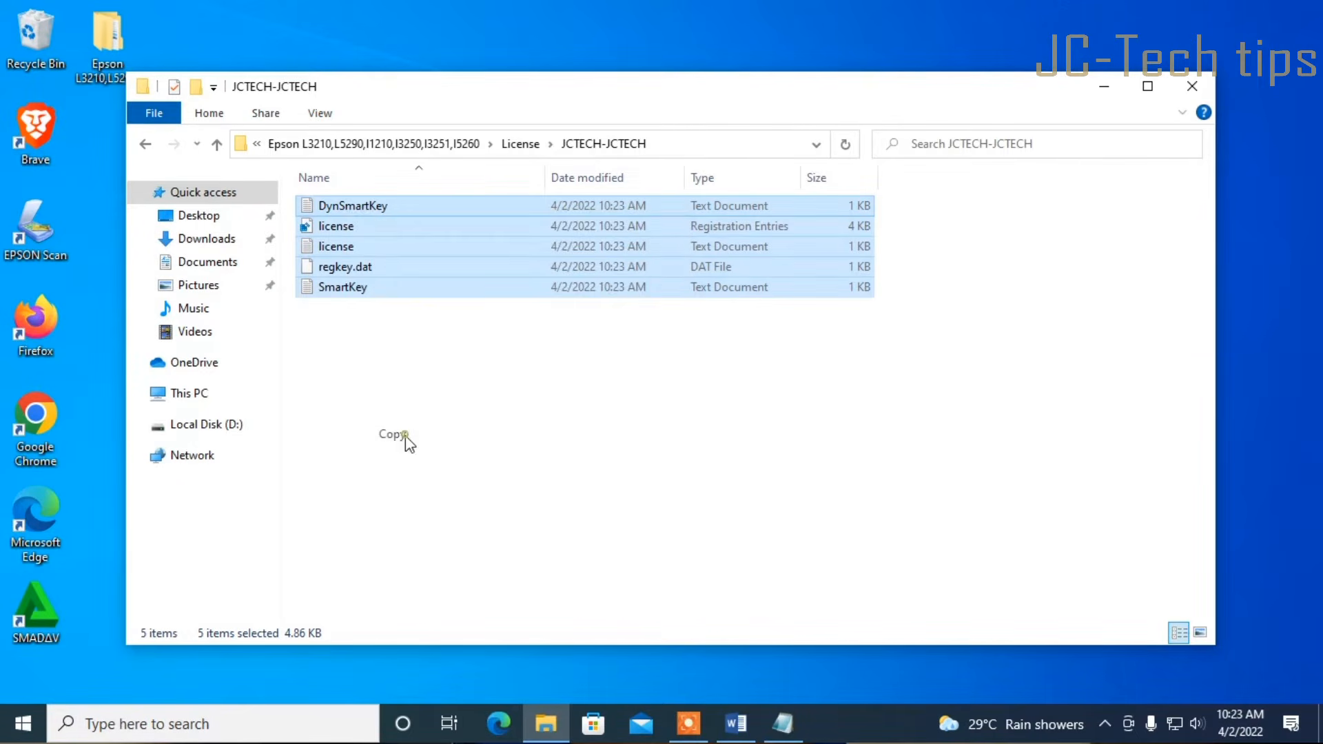
Paste the license files, including regkey.dat and SmartKey, into the Adj folder
click(145, 144)
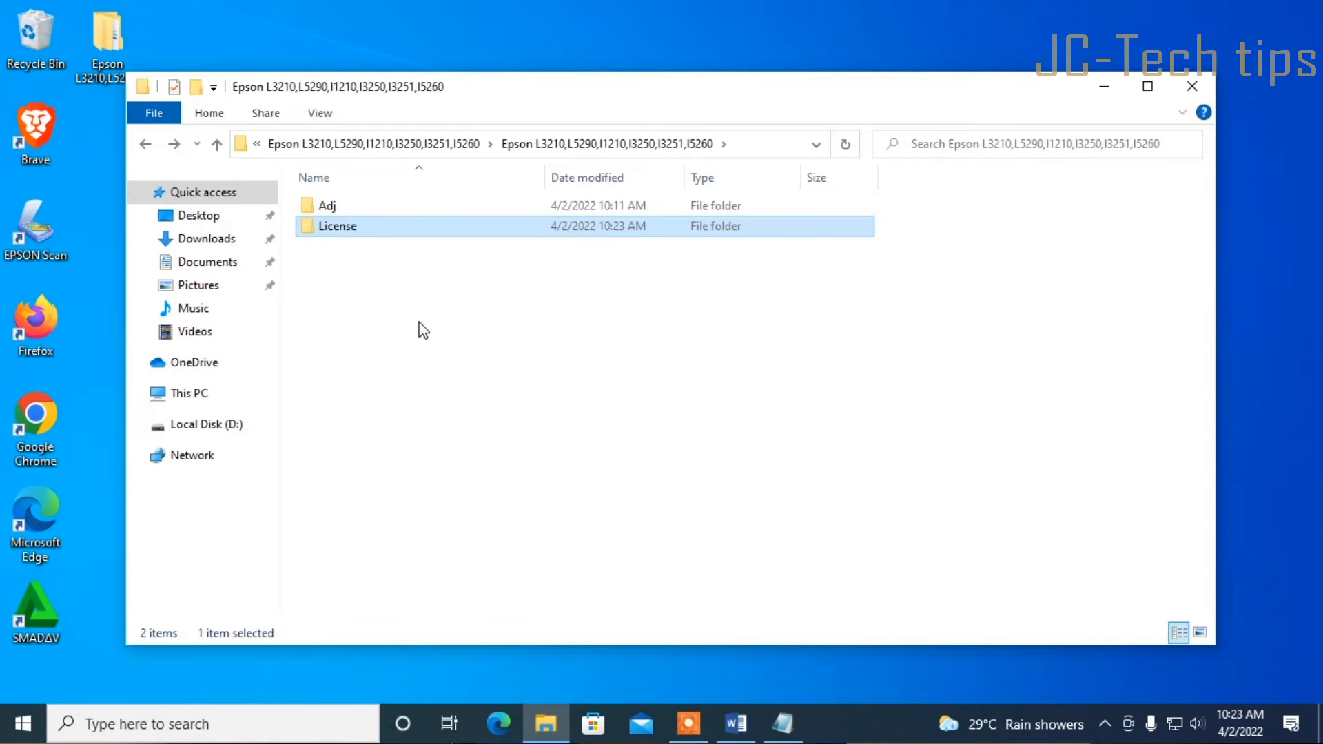
double_click(328, 206)
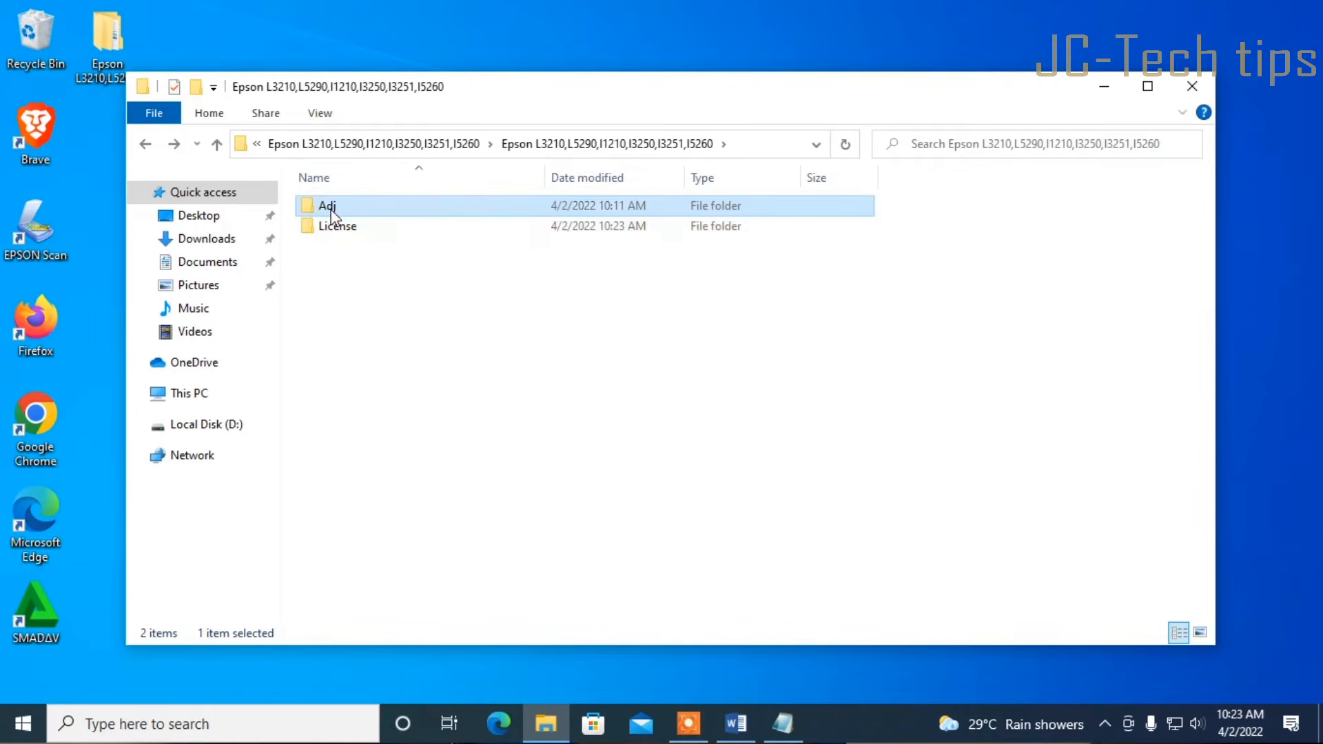
right_click(409, 266)
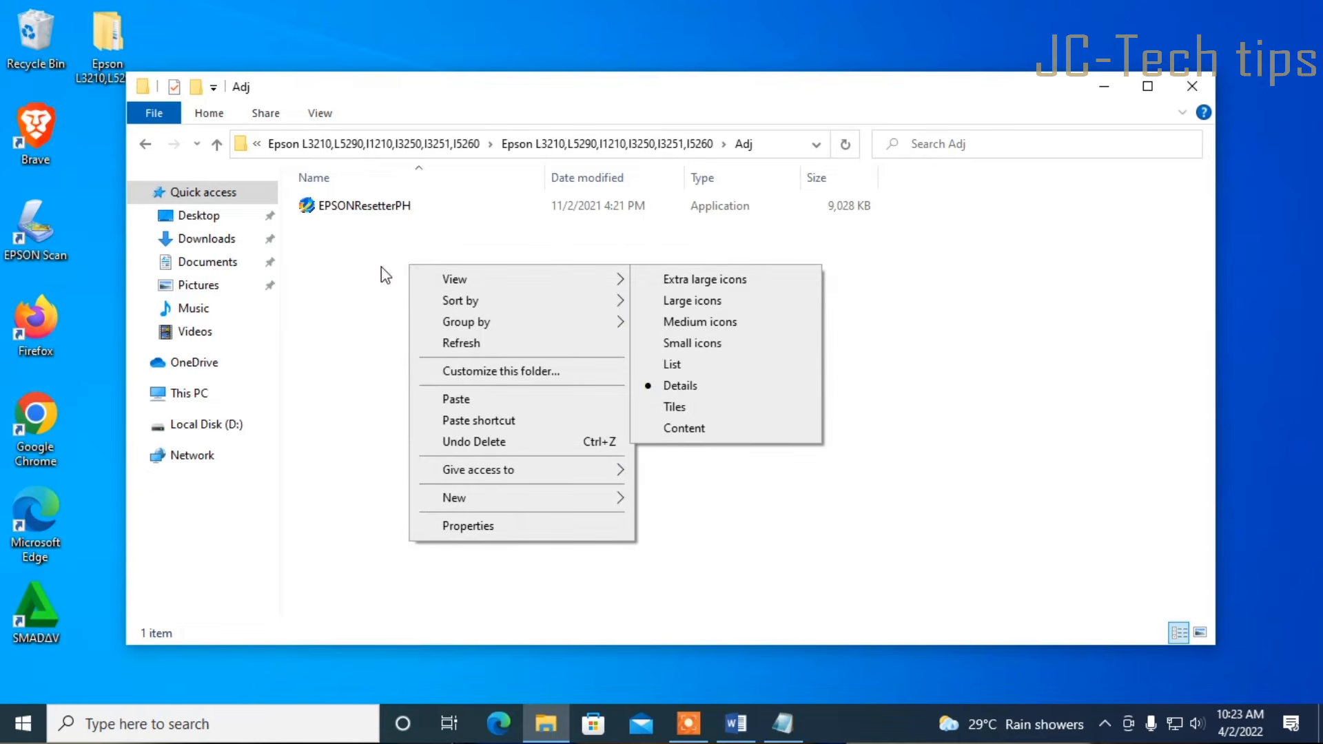
click(446, 399)
click(513, 421)
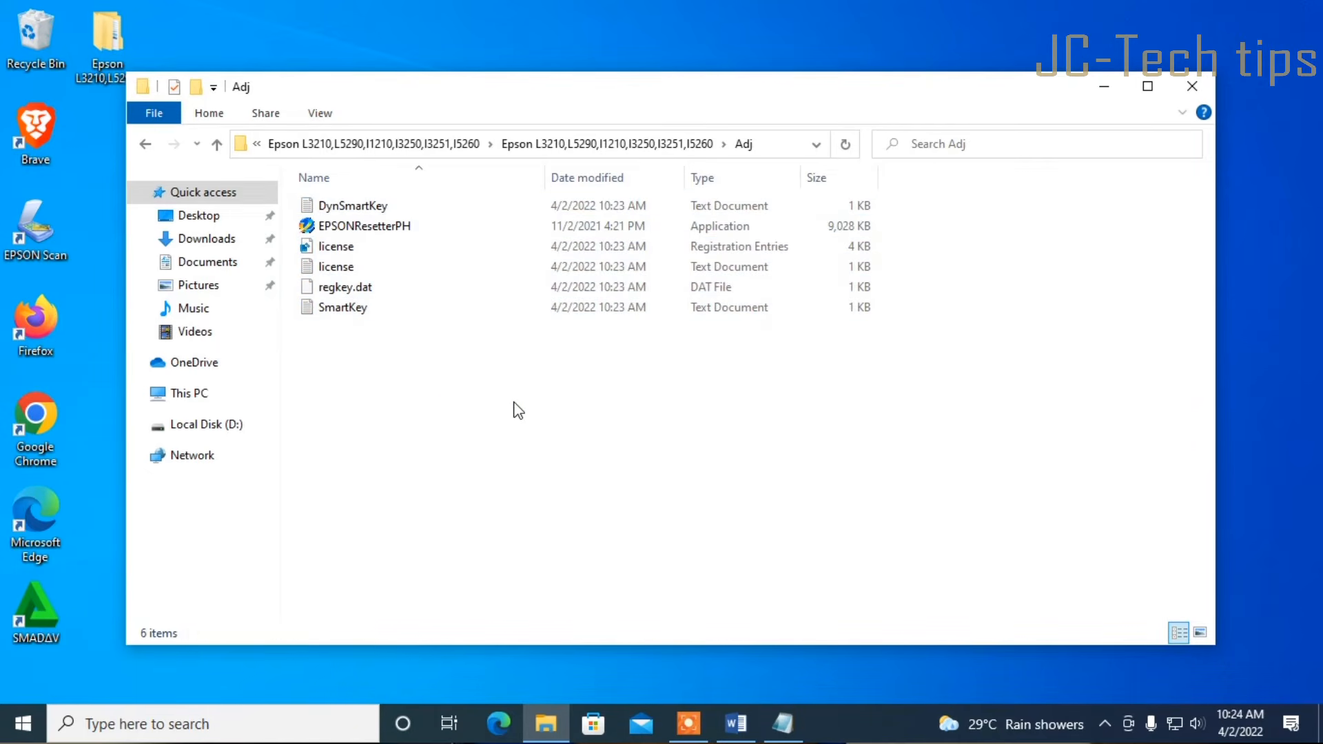
Launch EPSONResetterPH and select model L3210 on port USB003 (L3210 Series)
double_click(384, 235)
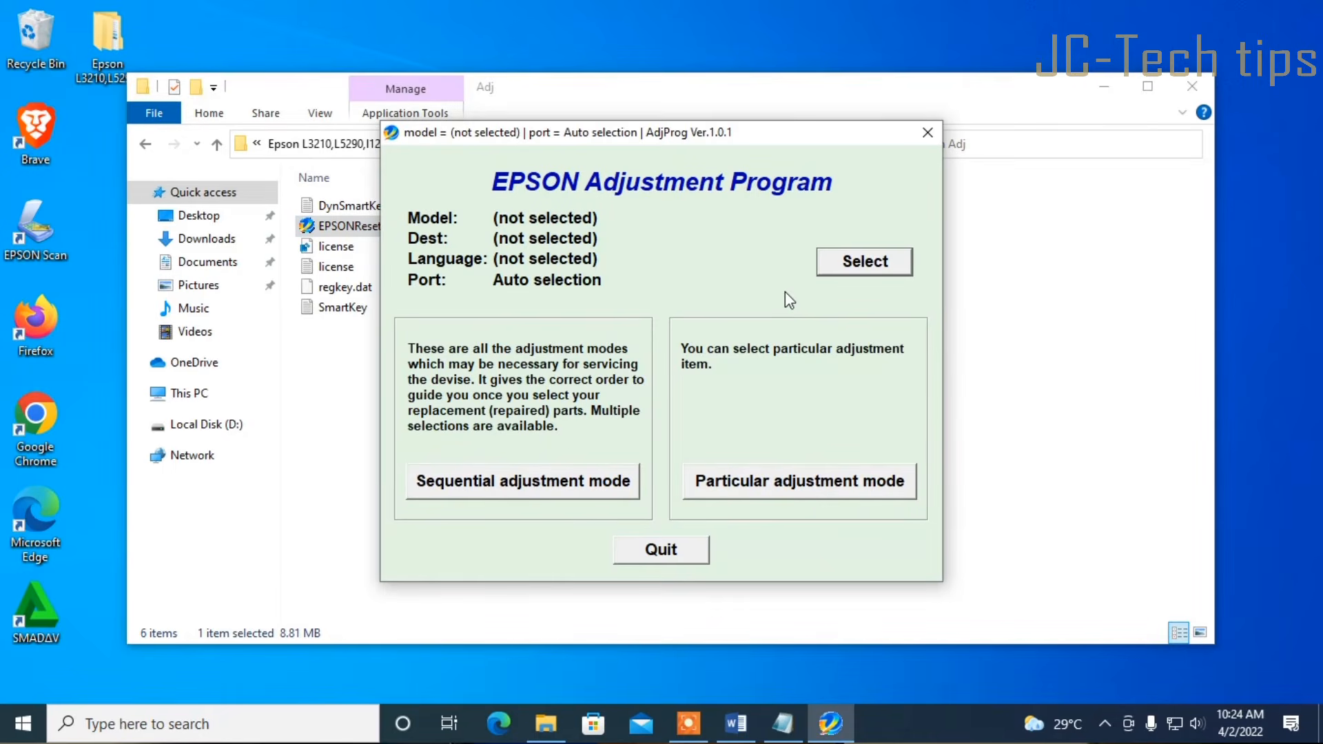
click(860, 268)
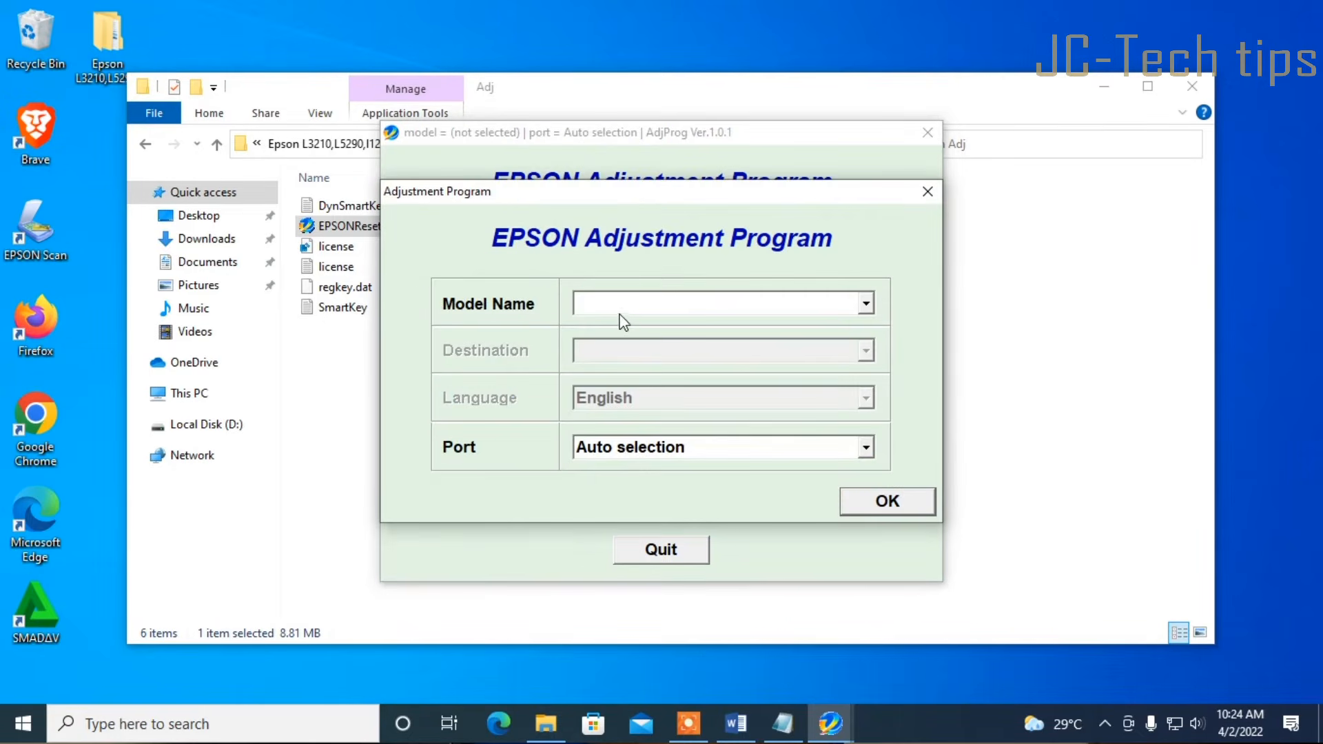
click(866, 303)
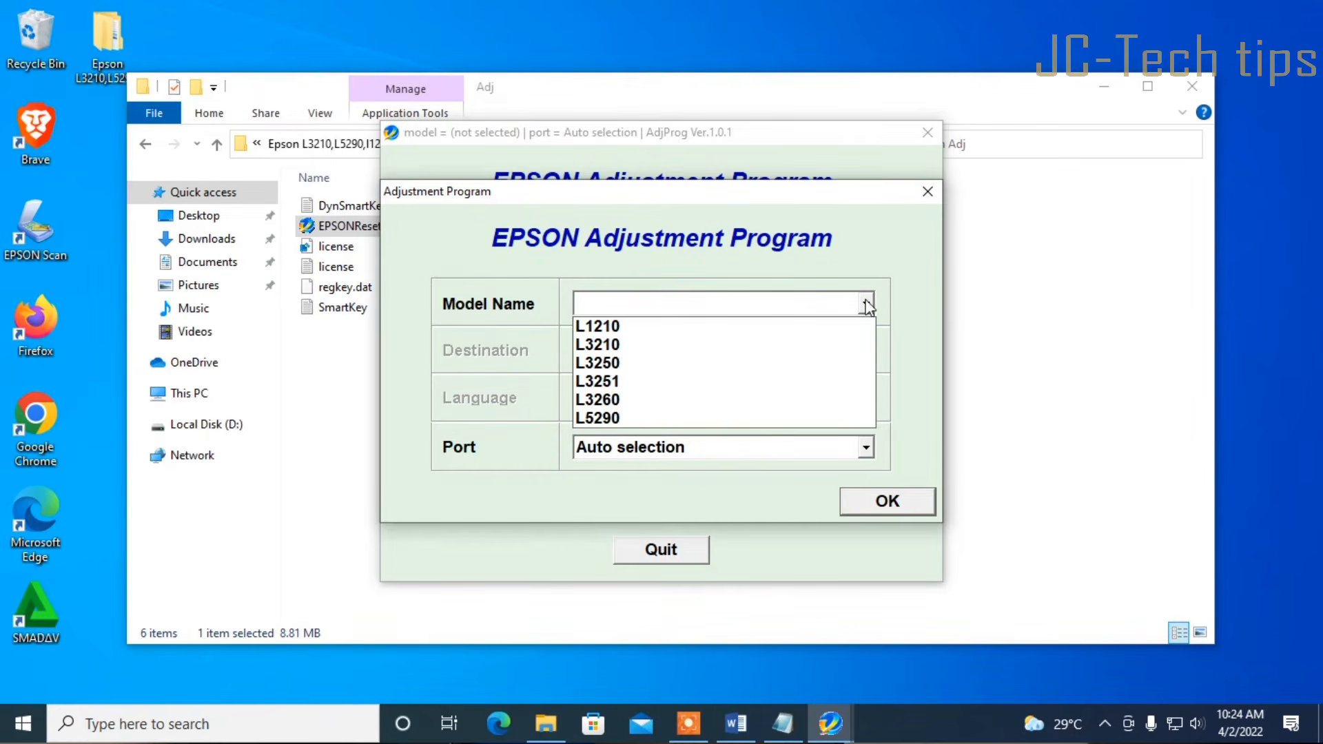
click(632, 353)
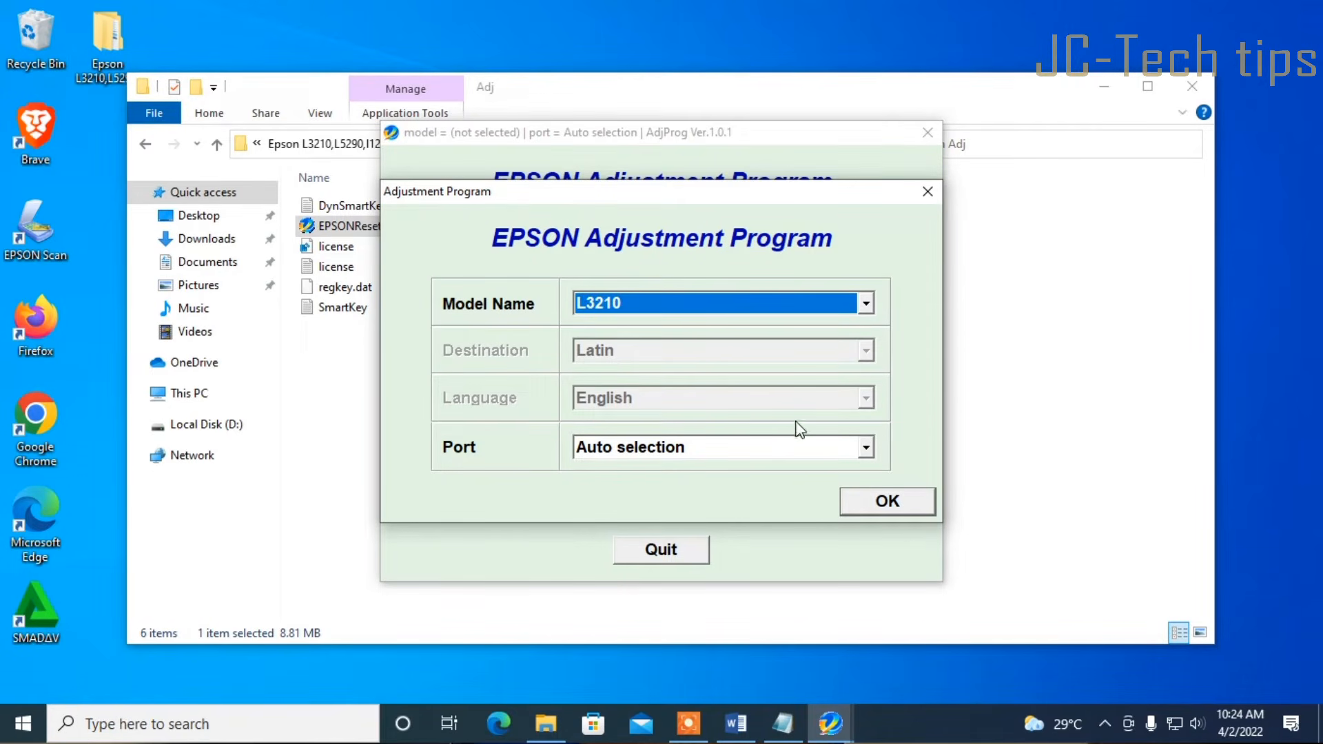
click(865, 448)
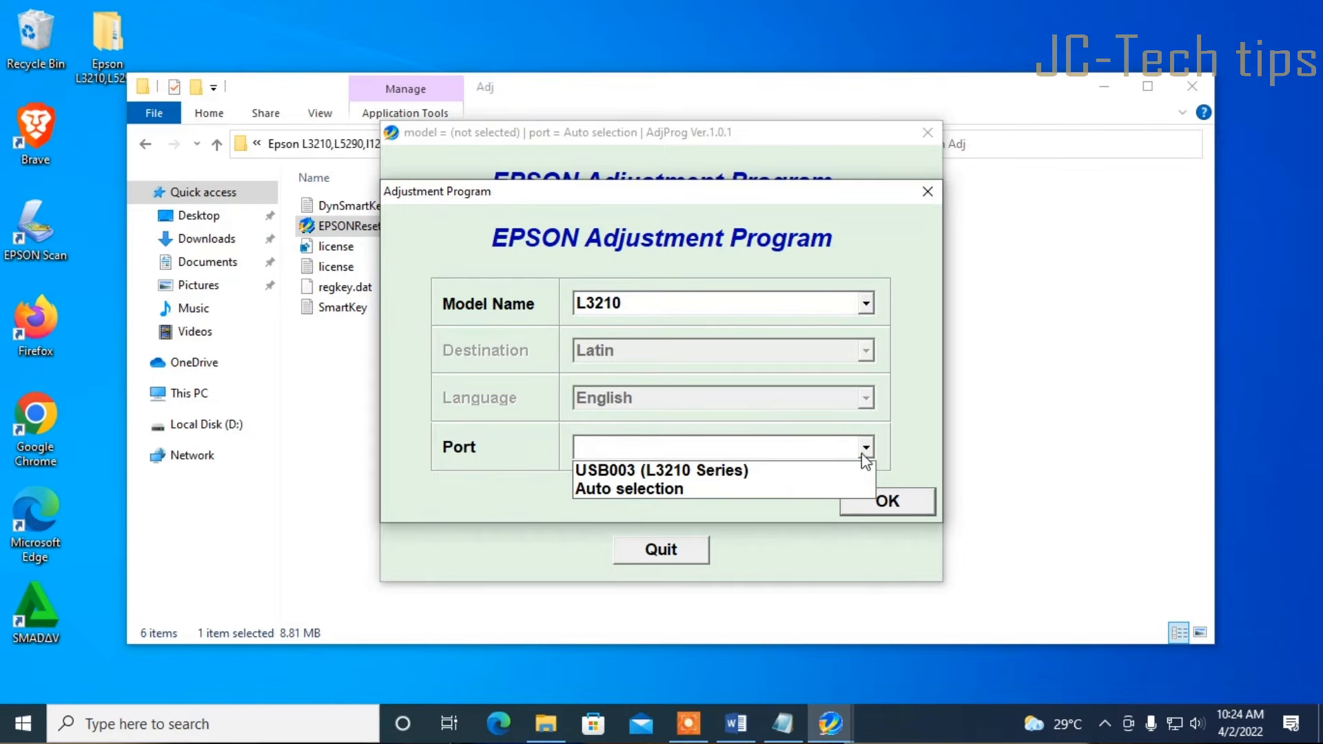
click(656, 471)
click(881, 506)
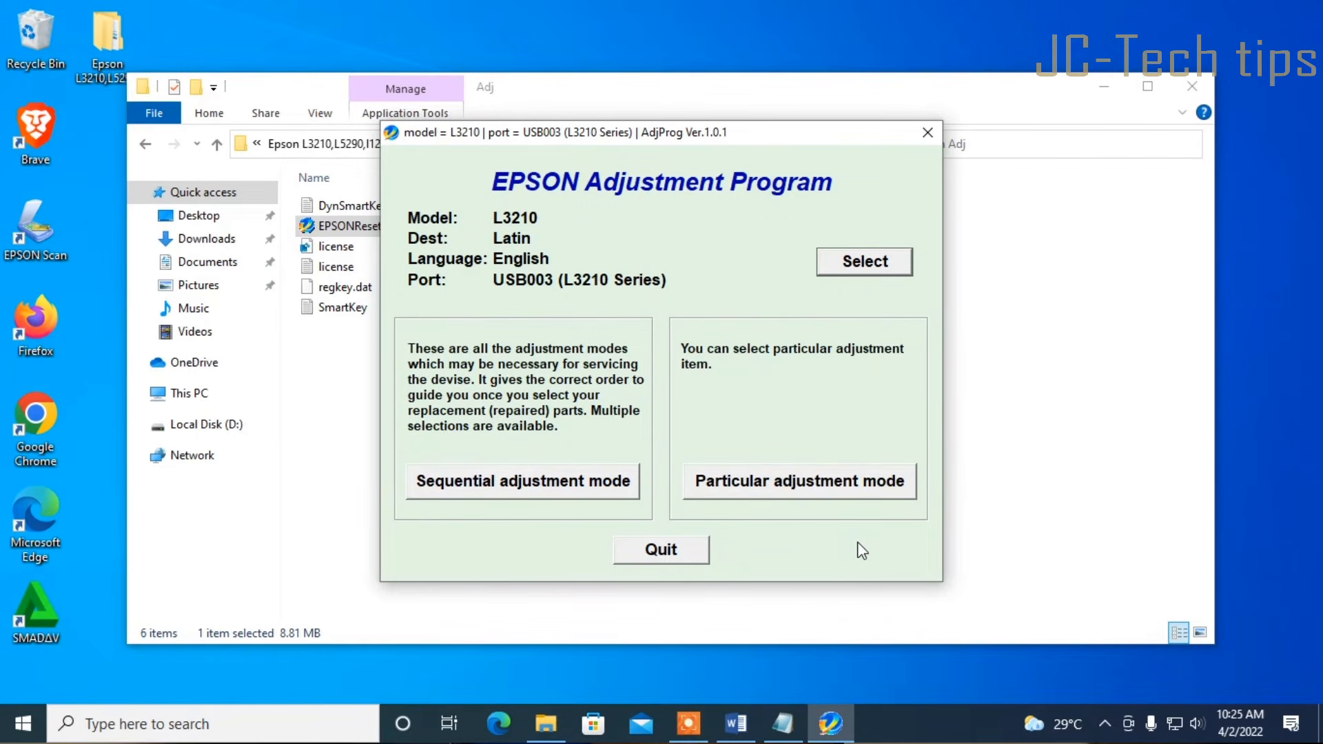
Enter particular adjustment mode and open the Maintenance item Waste ink pad counter
click(862, 490)
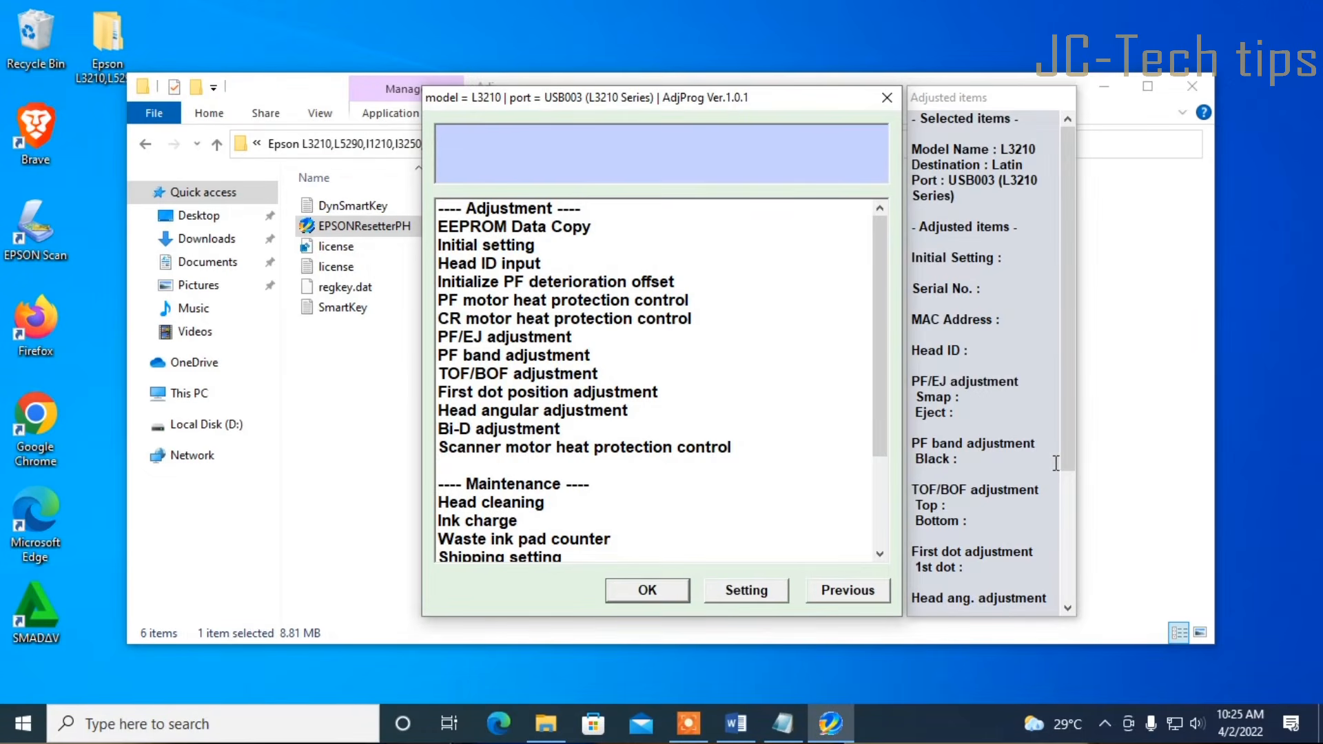
scroll(691, 319, down, 2)
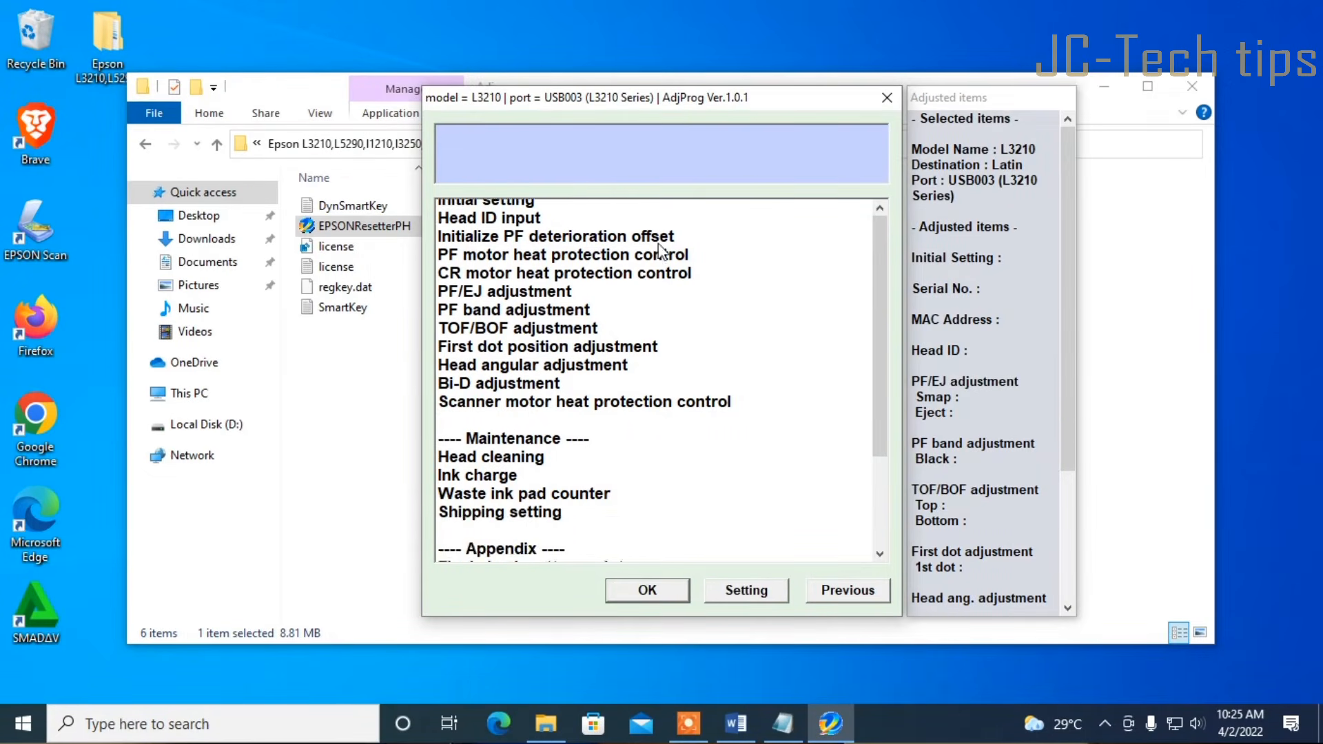
scroll(536, 203, up, 2)
scroll(634, 351, down, 2)
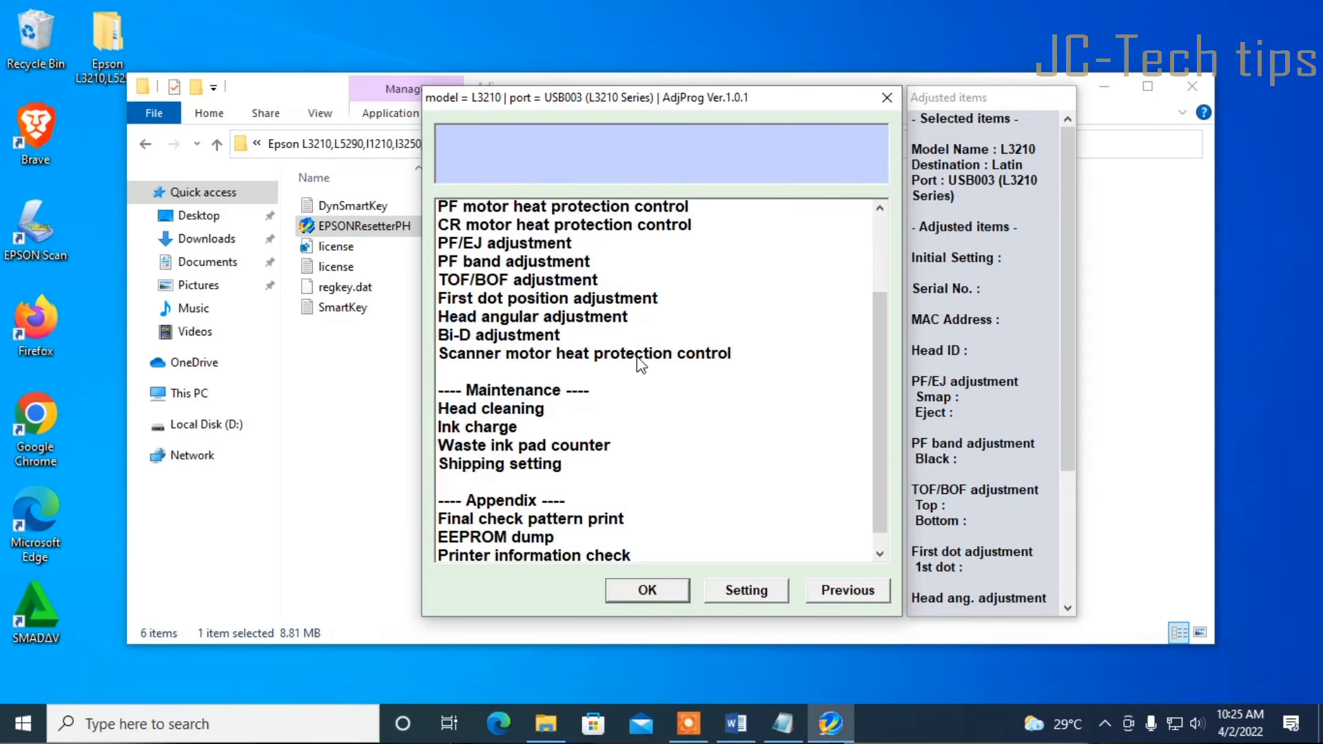
click(538, 378)
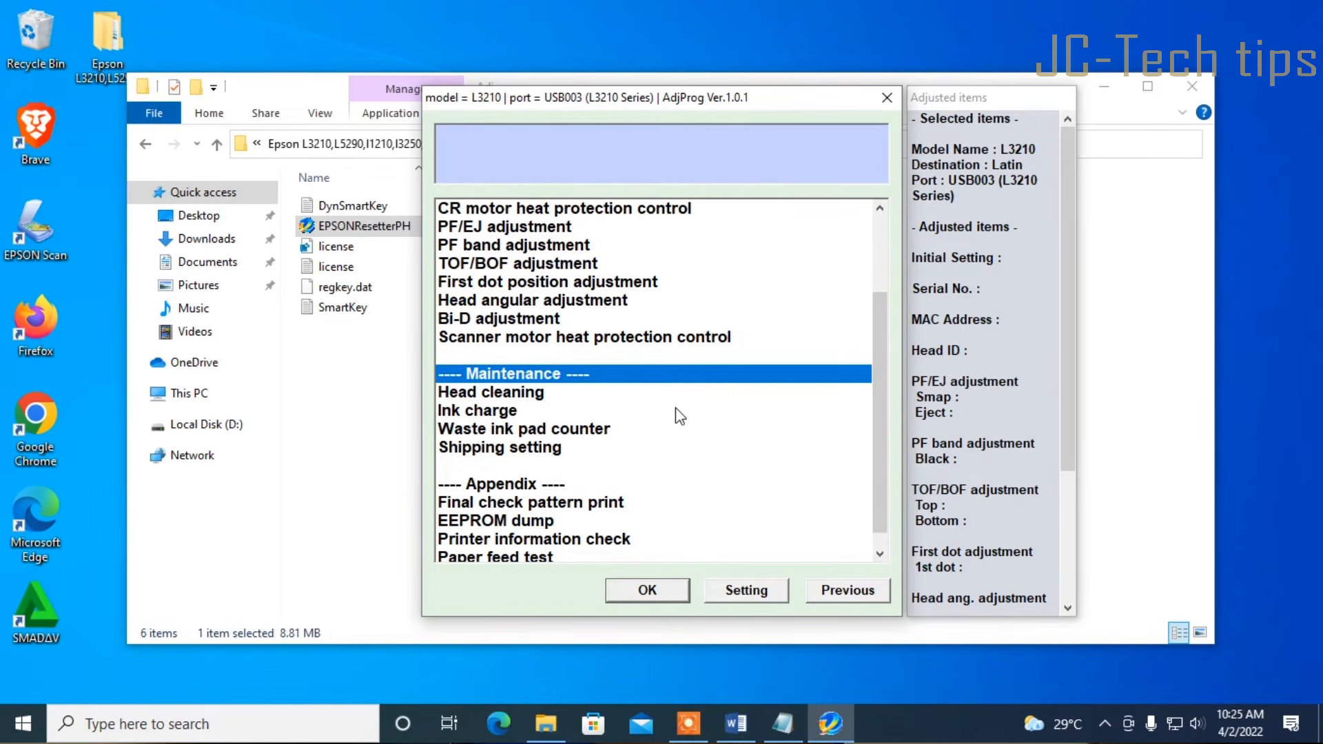
click(494, 433)
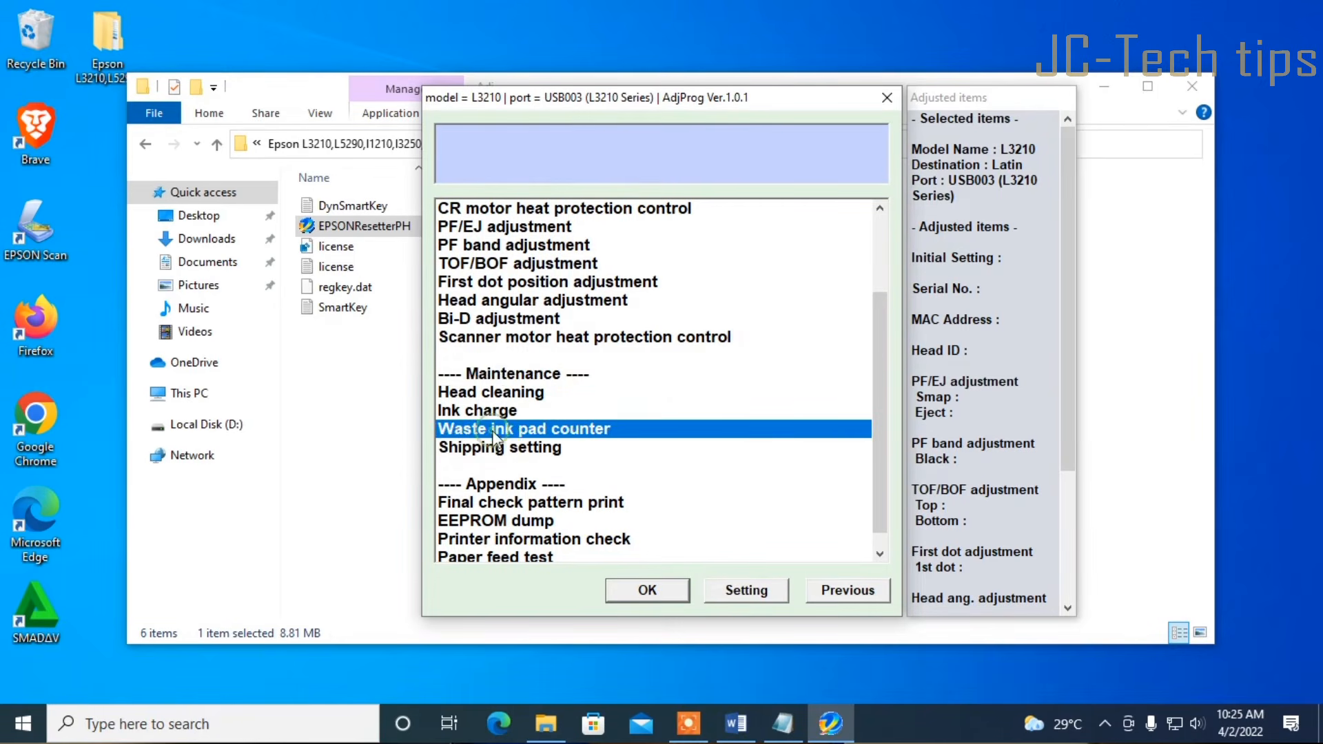
click(648, 590)
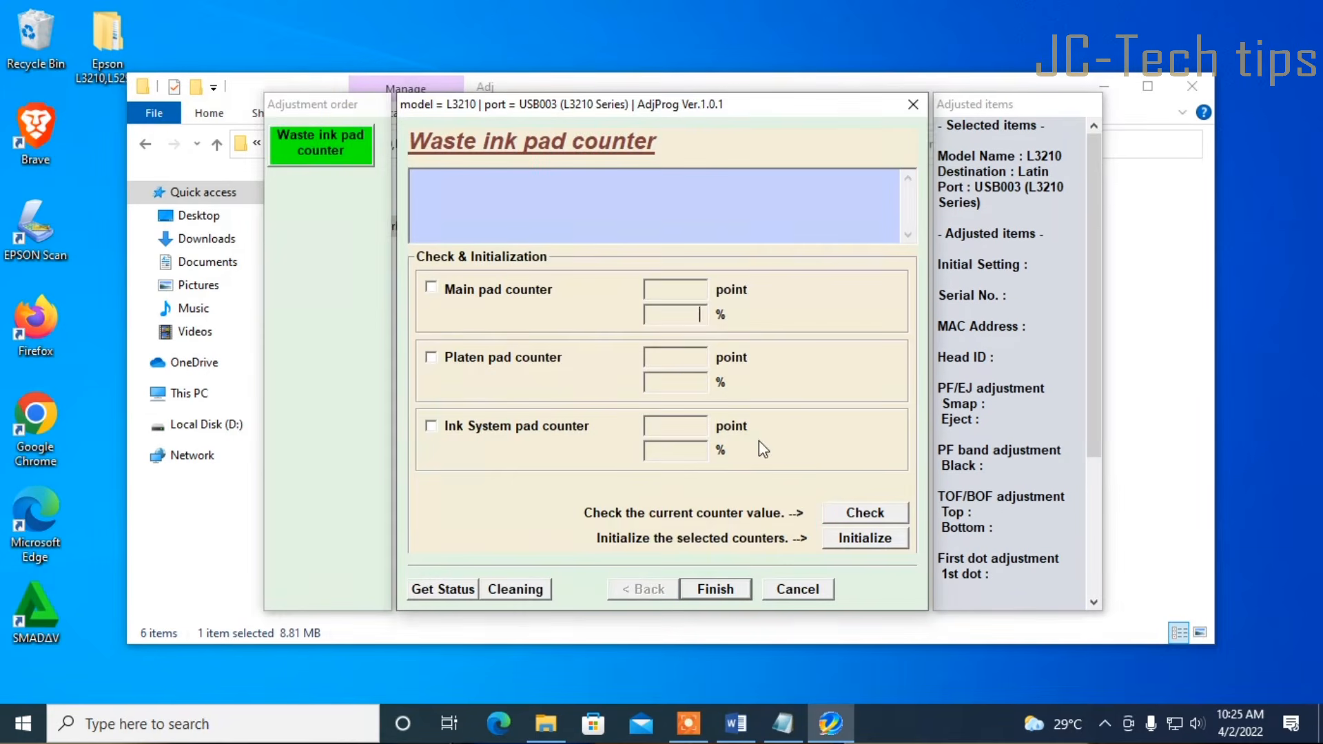
Check the main, platen and ink system pad counters: 6347 (100%), 0, 630 (48%)
click(432, 288)
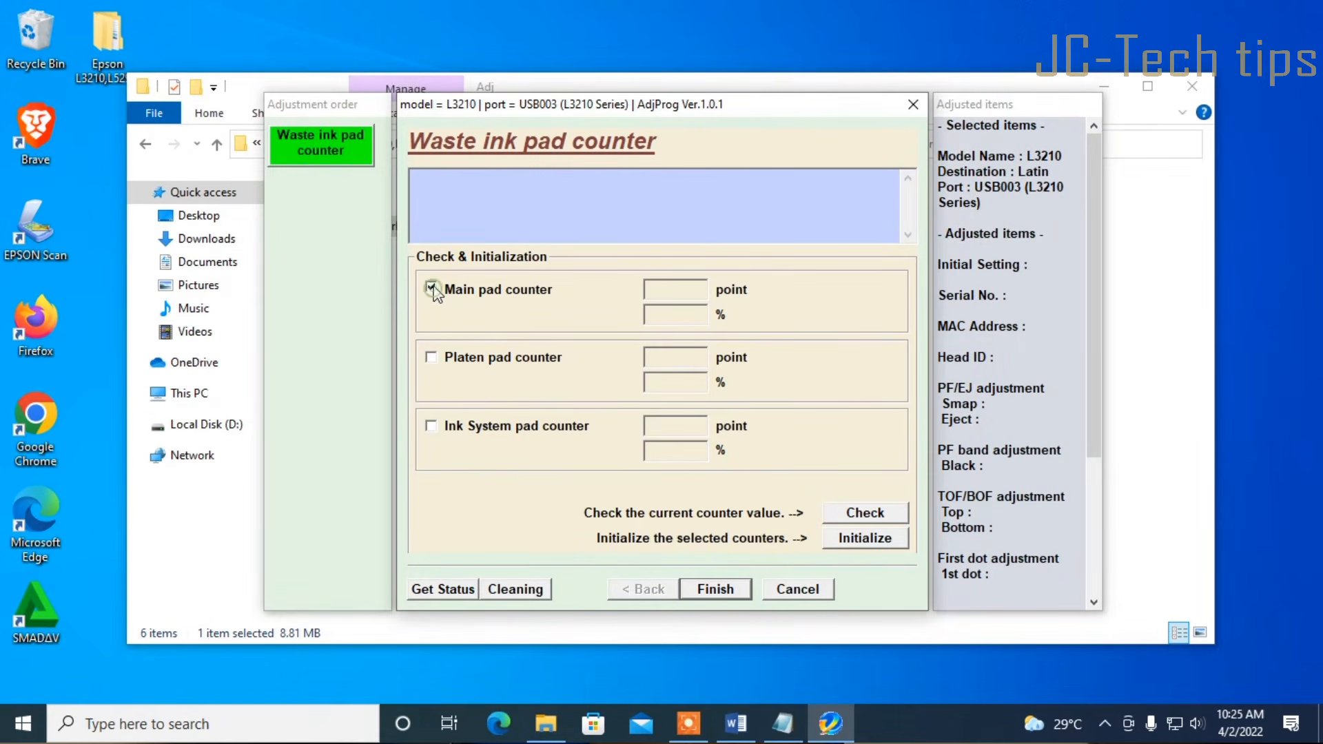
click(434, 359)
click(432, 426)
click(867, 515)
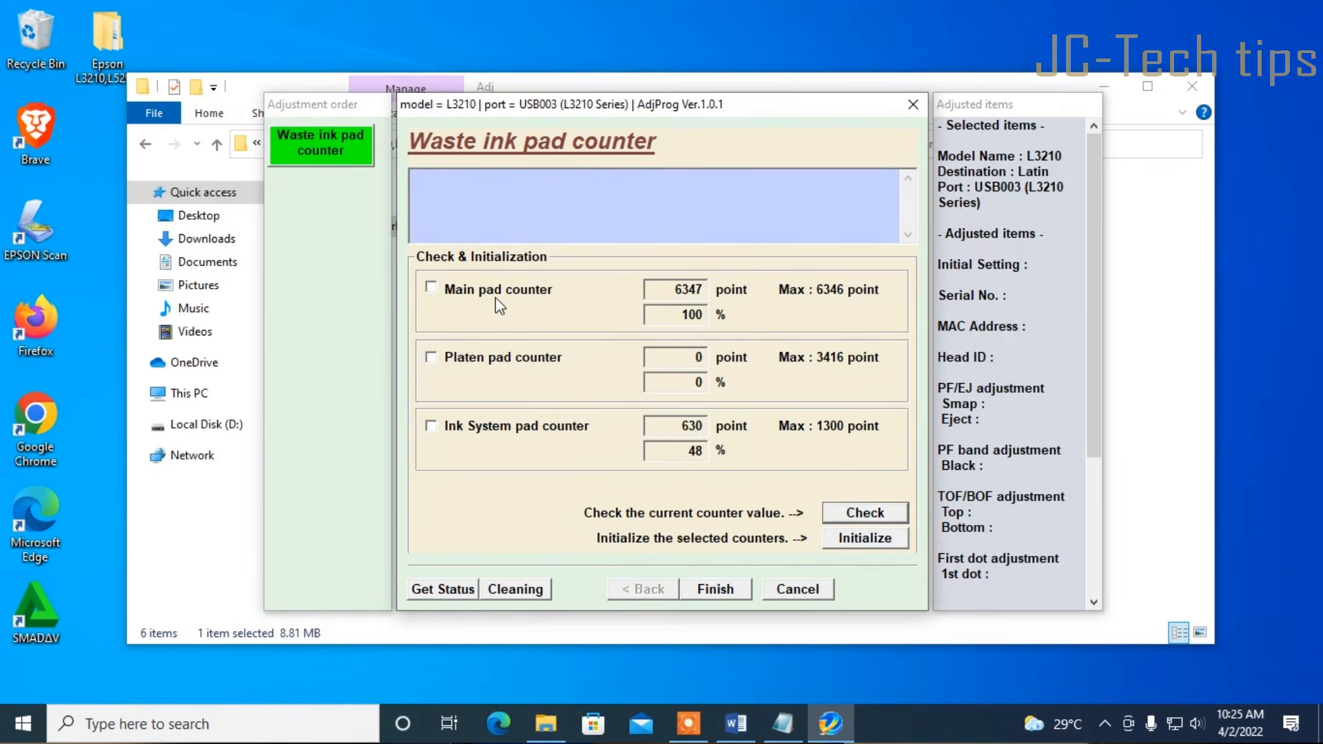
Initialize the main and ink system pad counters to 0, retrying after the communication error
click(432, 287)
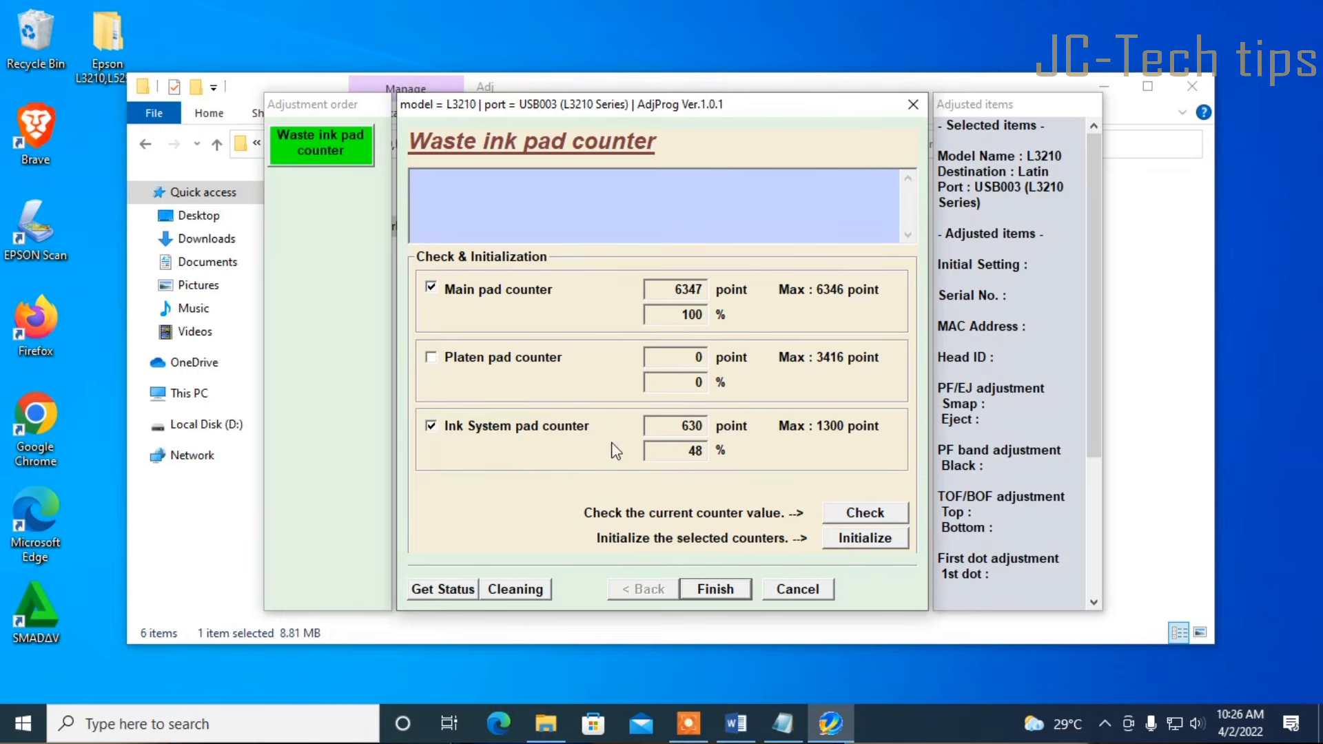
click(860, 544)
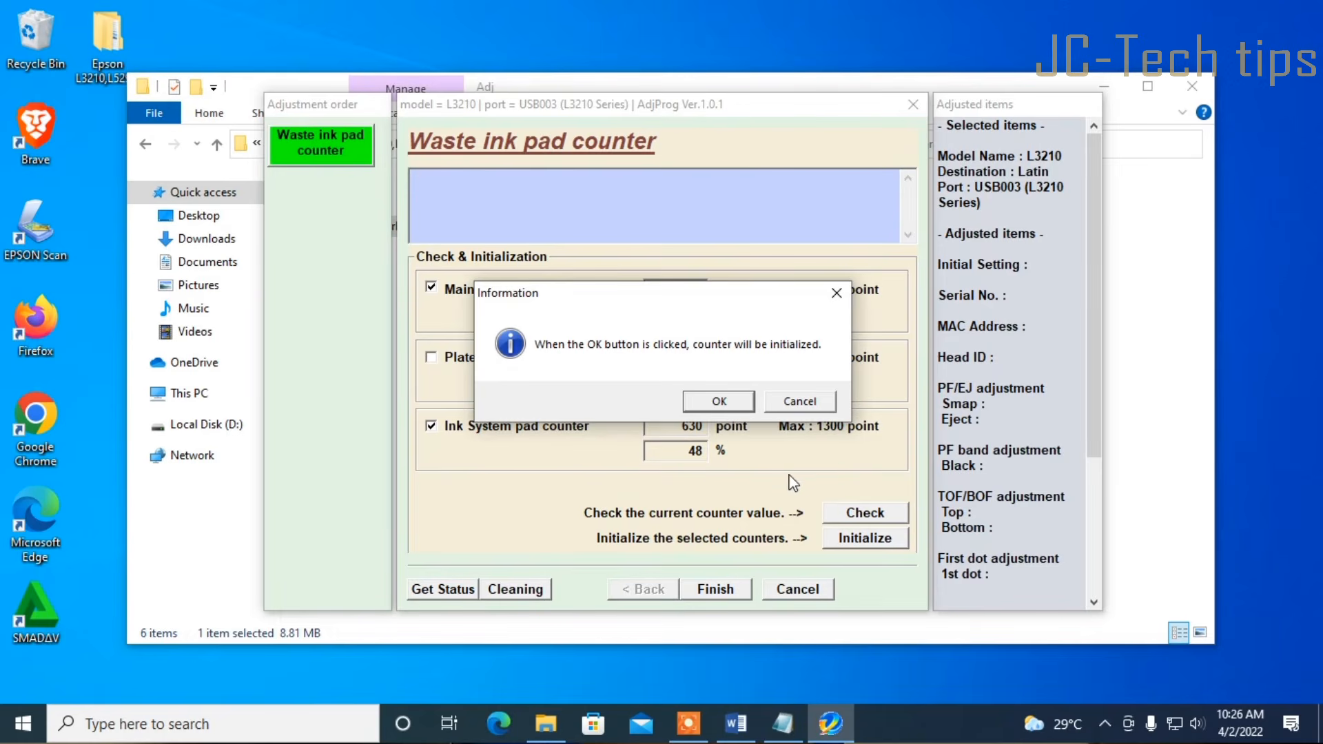
click(719, 402)
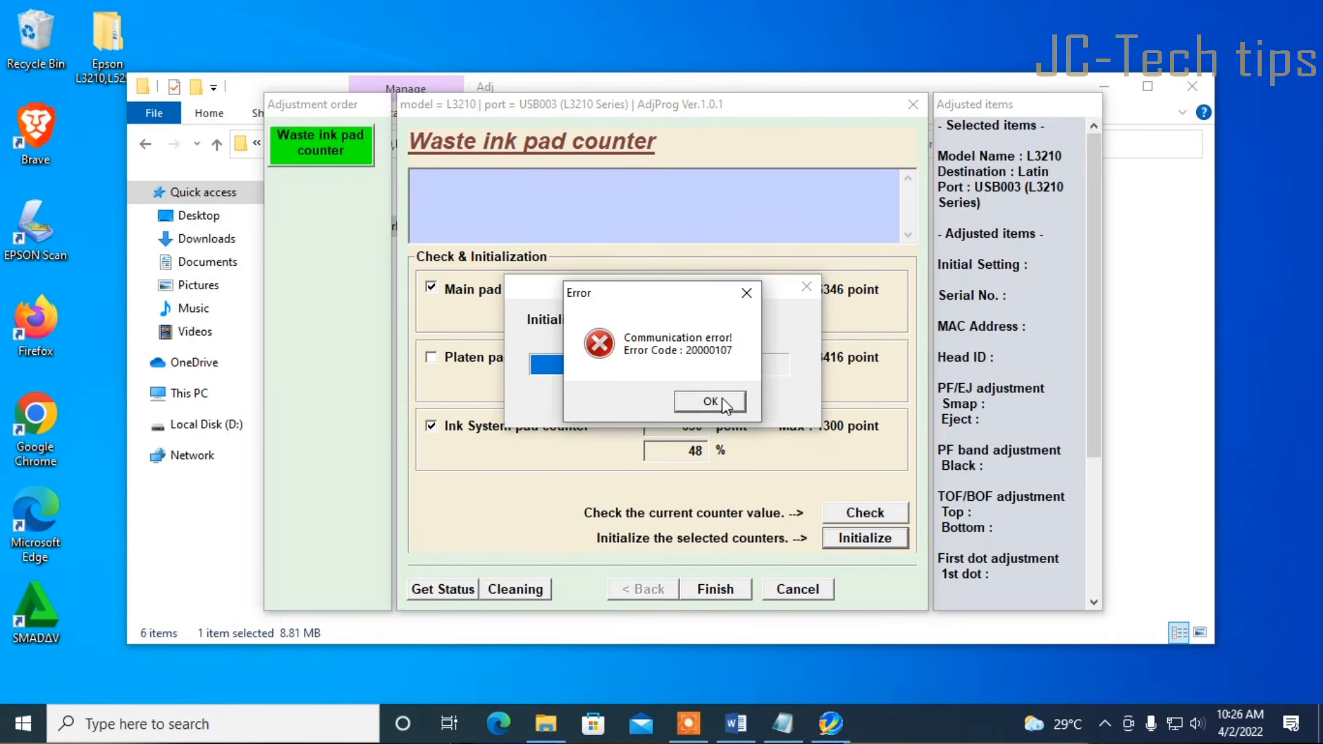
click(725, 401)
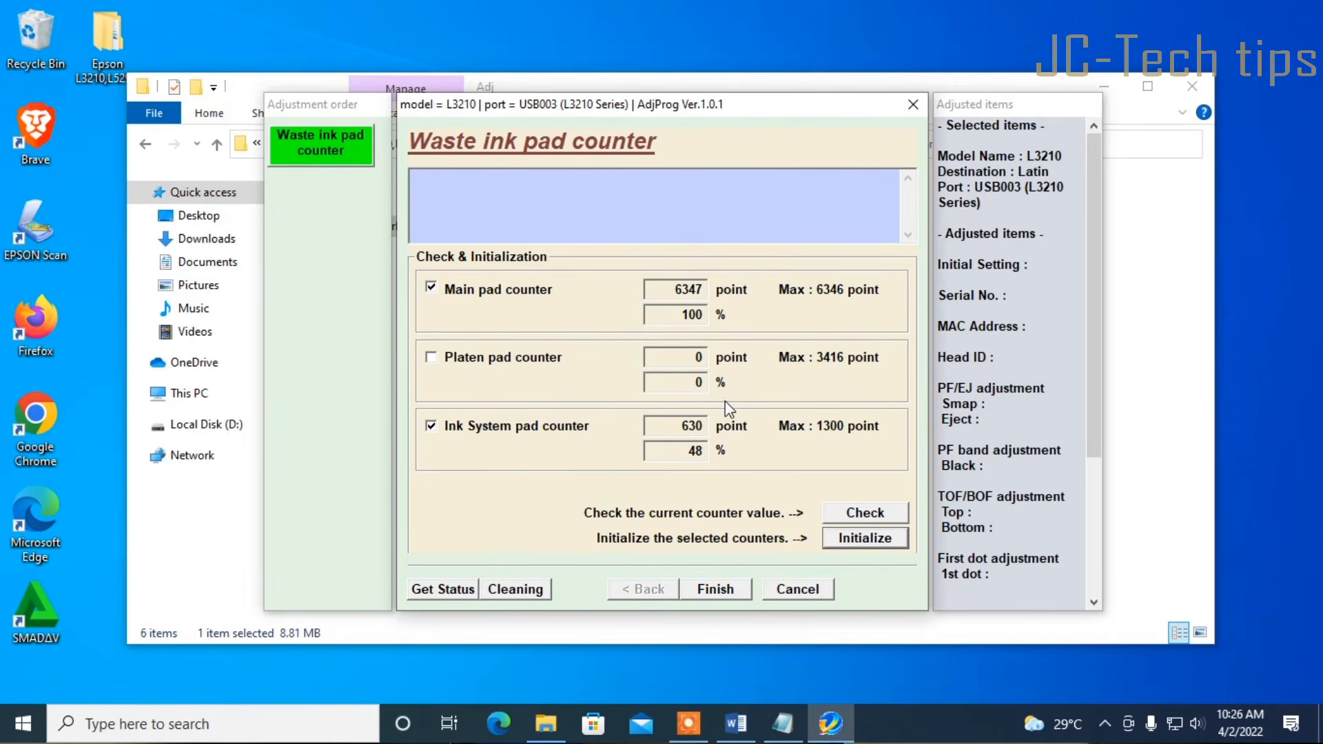
click(858, 543)
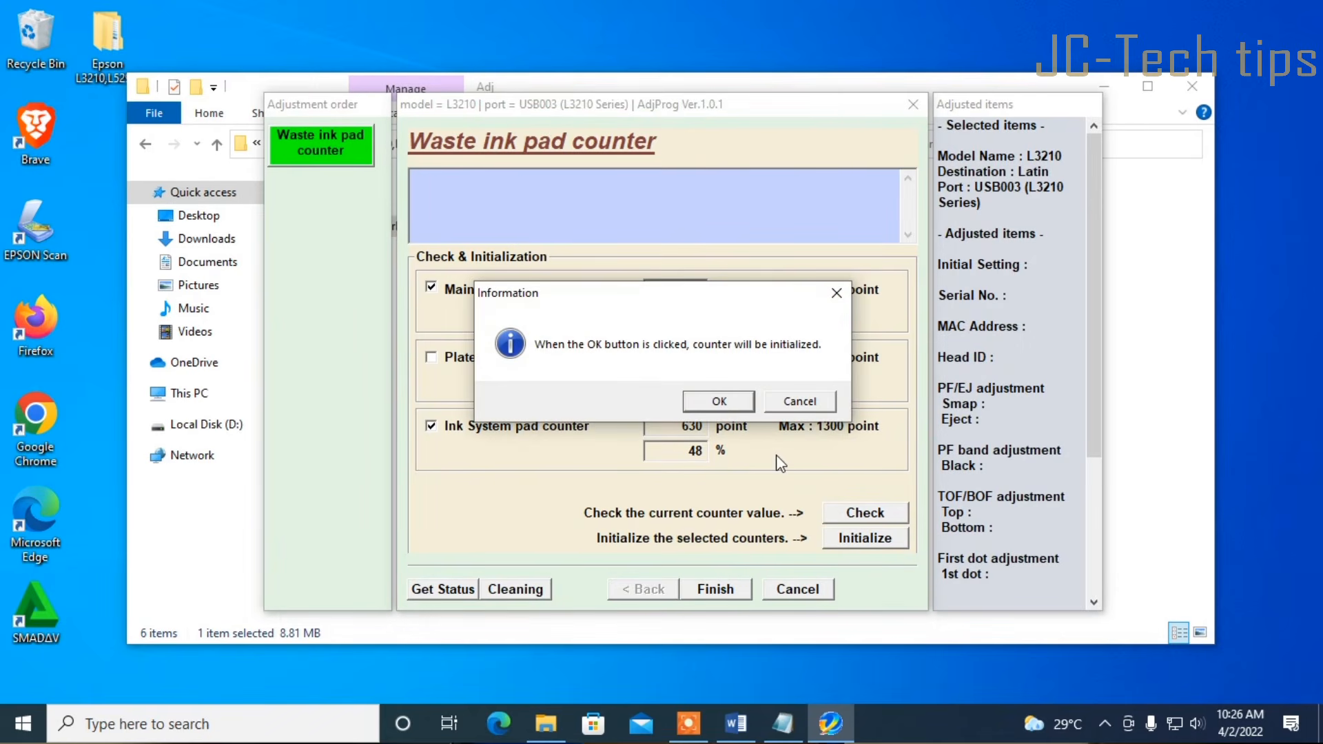
click(733, 405)
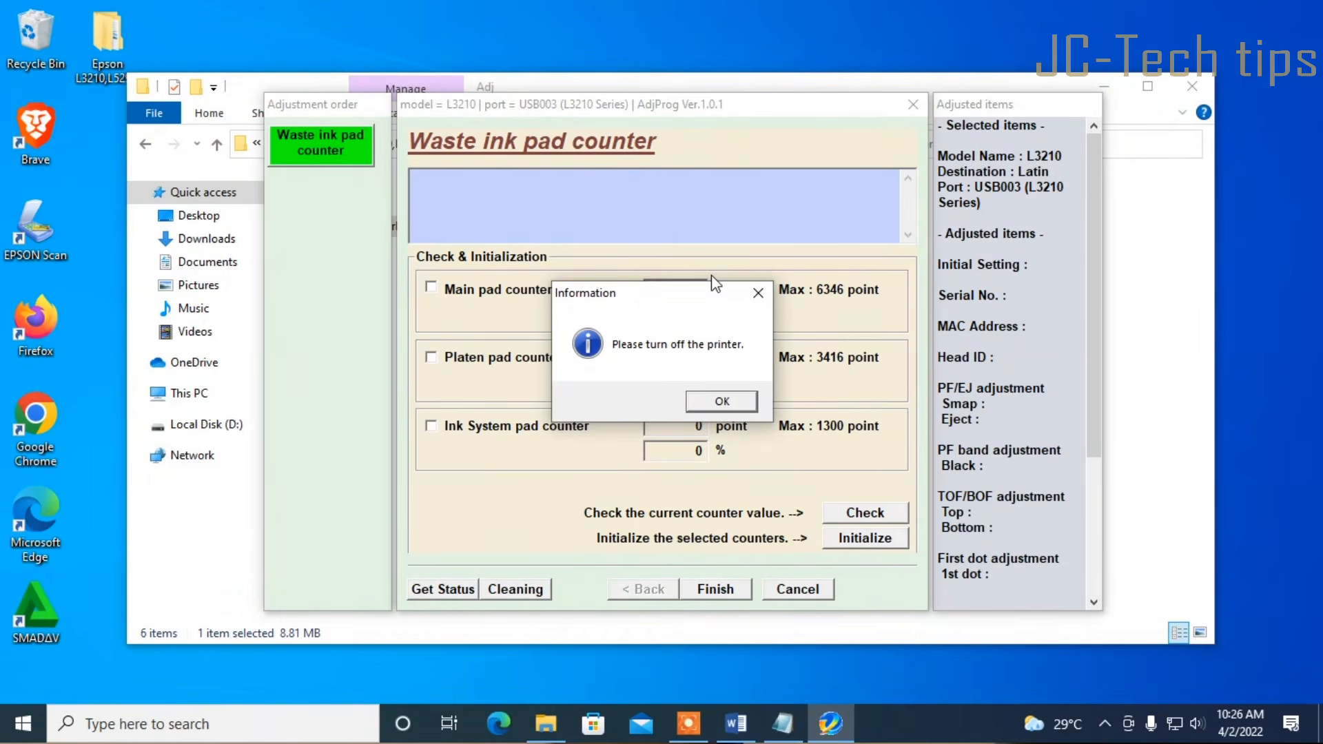
click(725, 403)
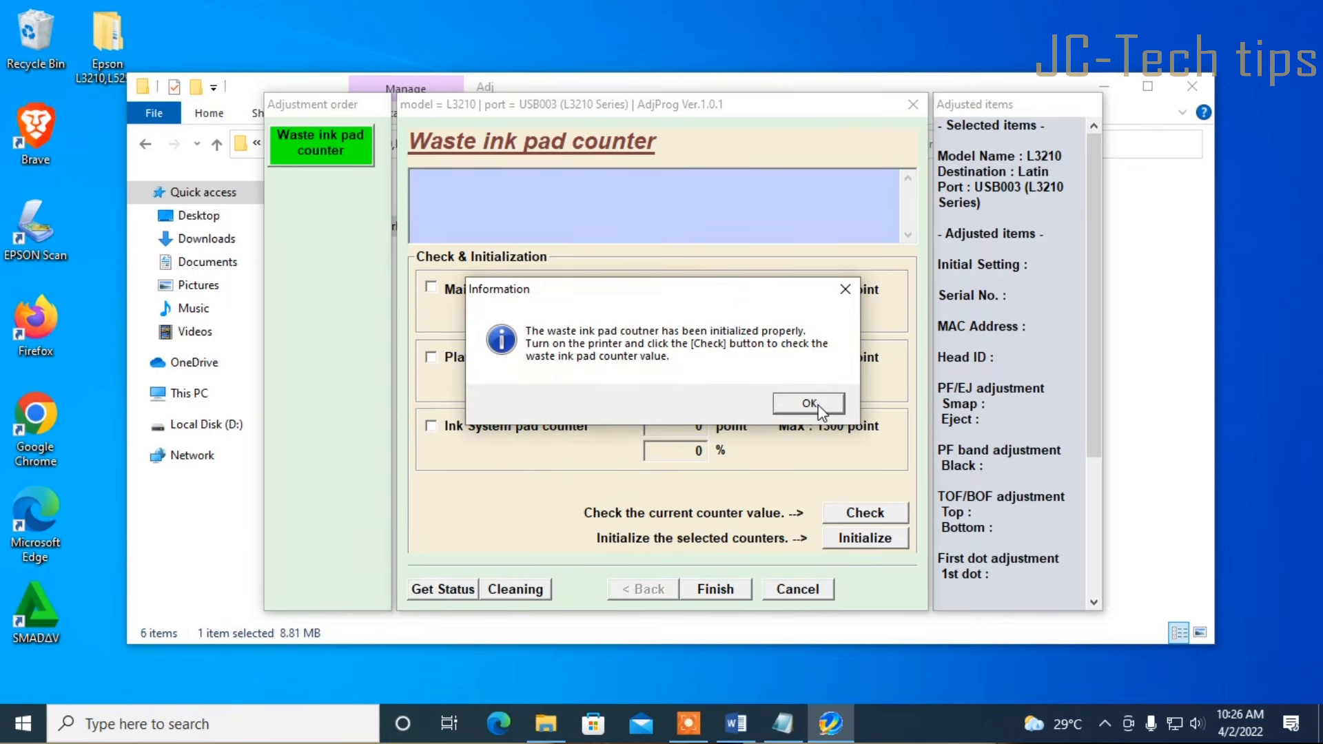
click(809, 404)
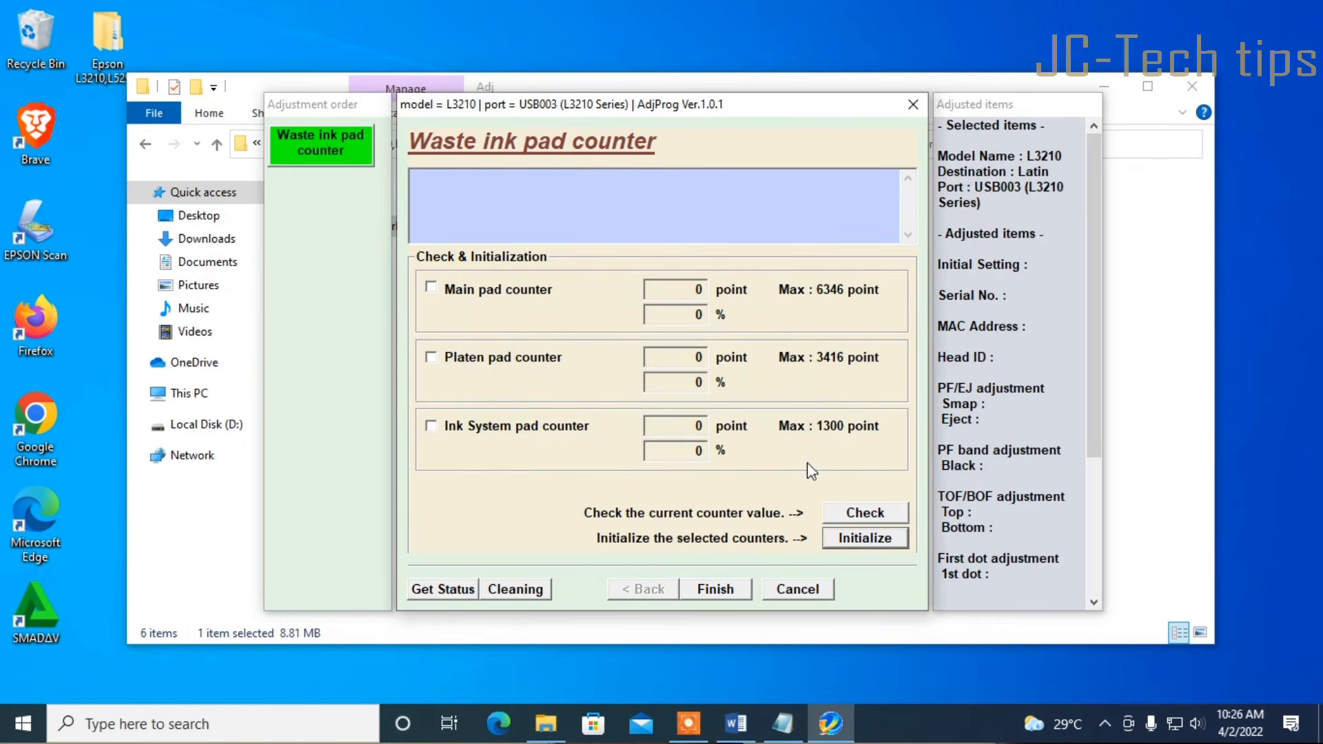
click(733, 592)
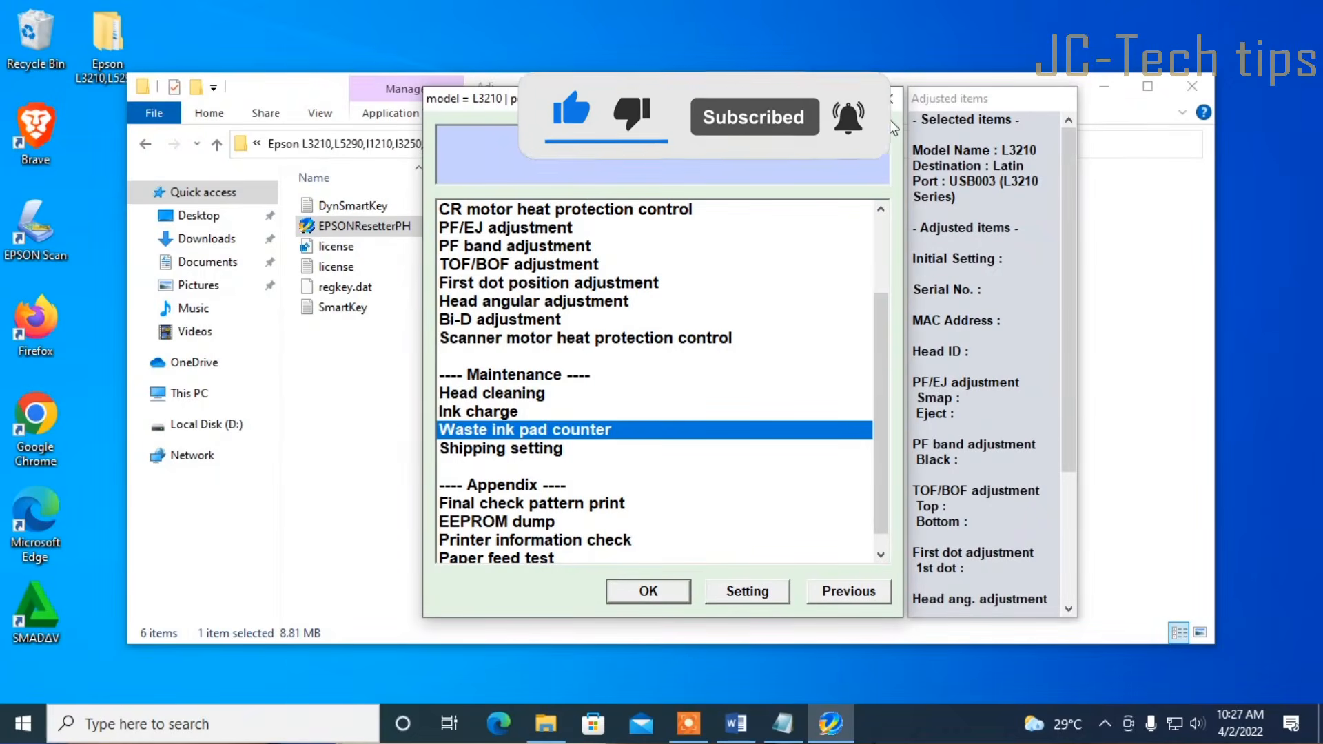
Close the counter and item list windows, quit EPSONResetterPH, and close the Adj folder
click(663, 594)
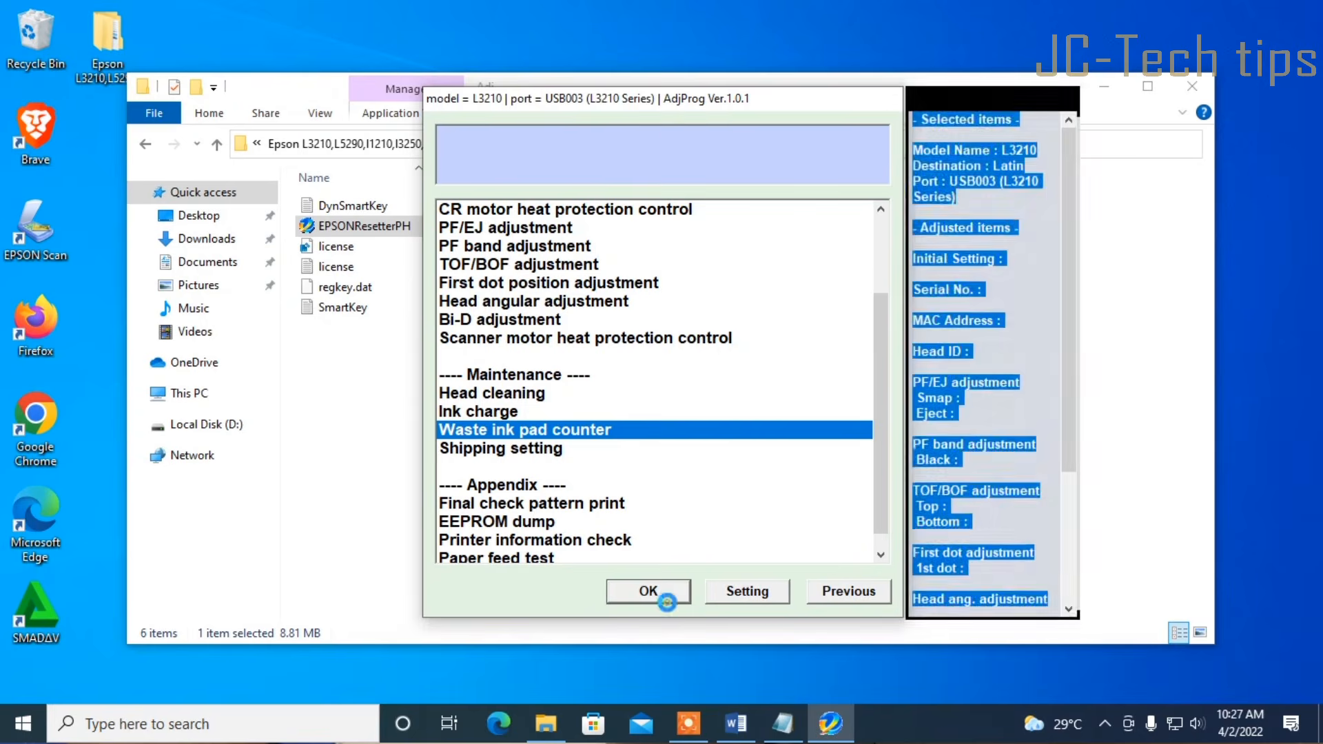
click(915, 110)
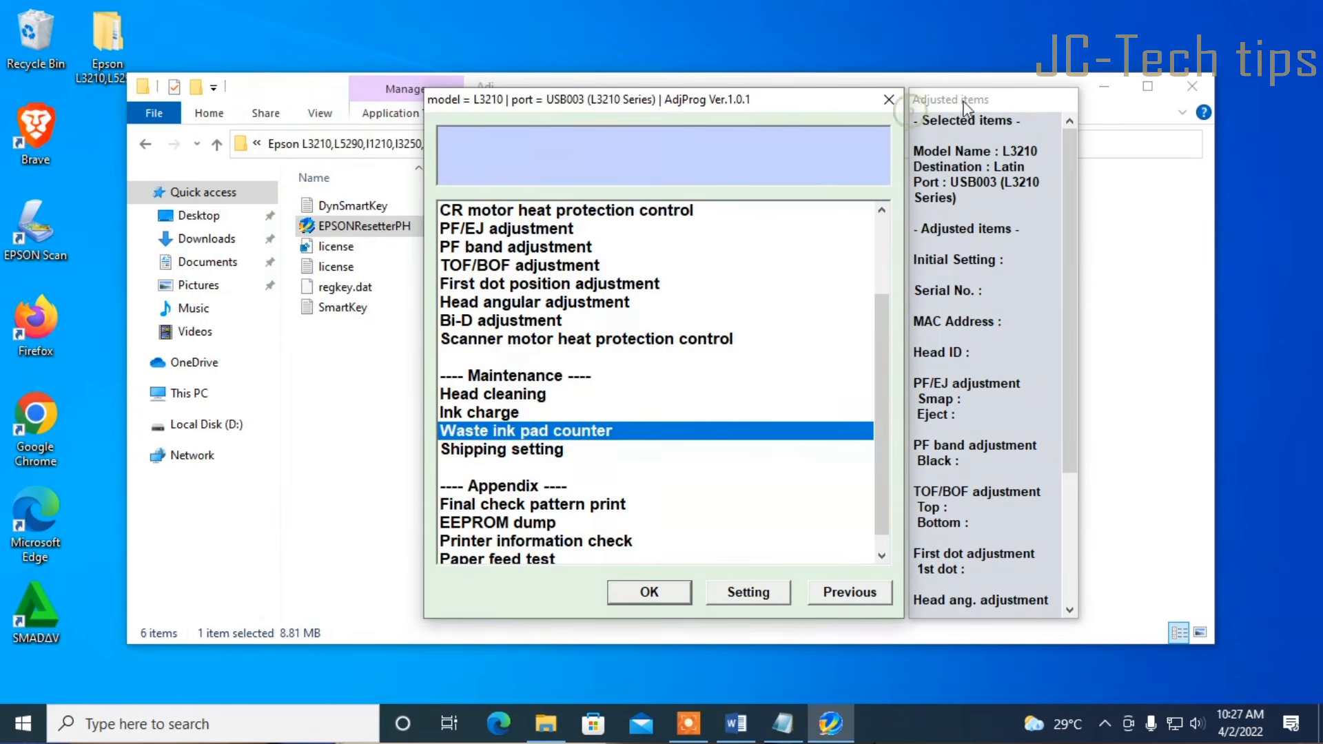
click(891, 106)
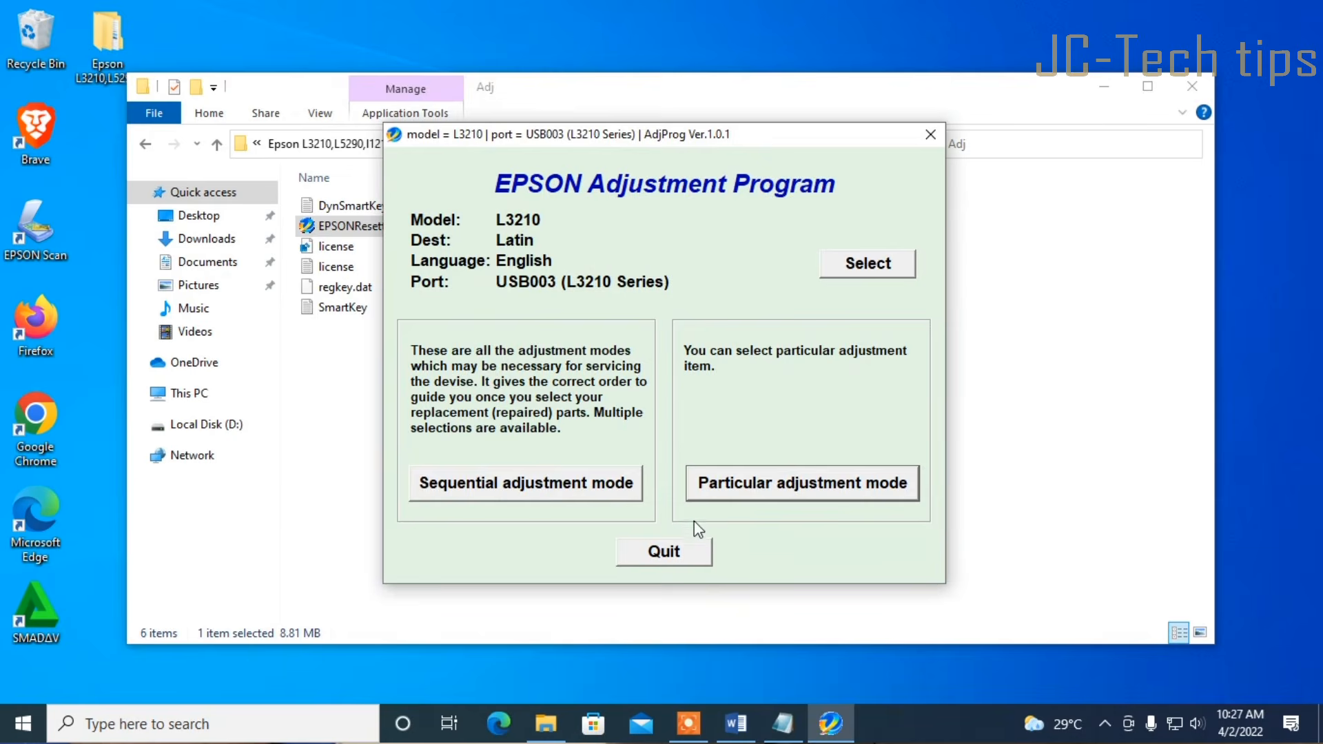
click(697, 553)
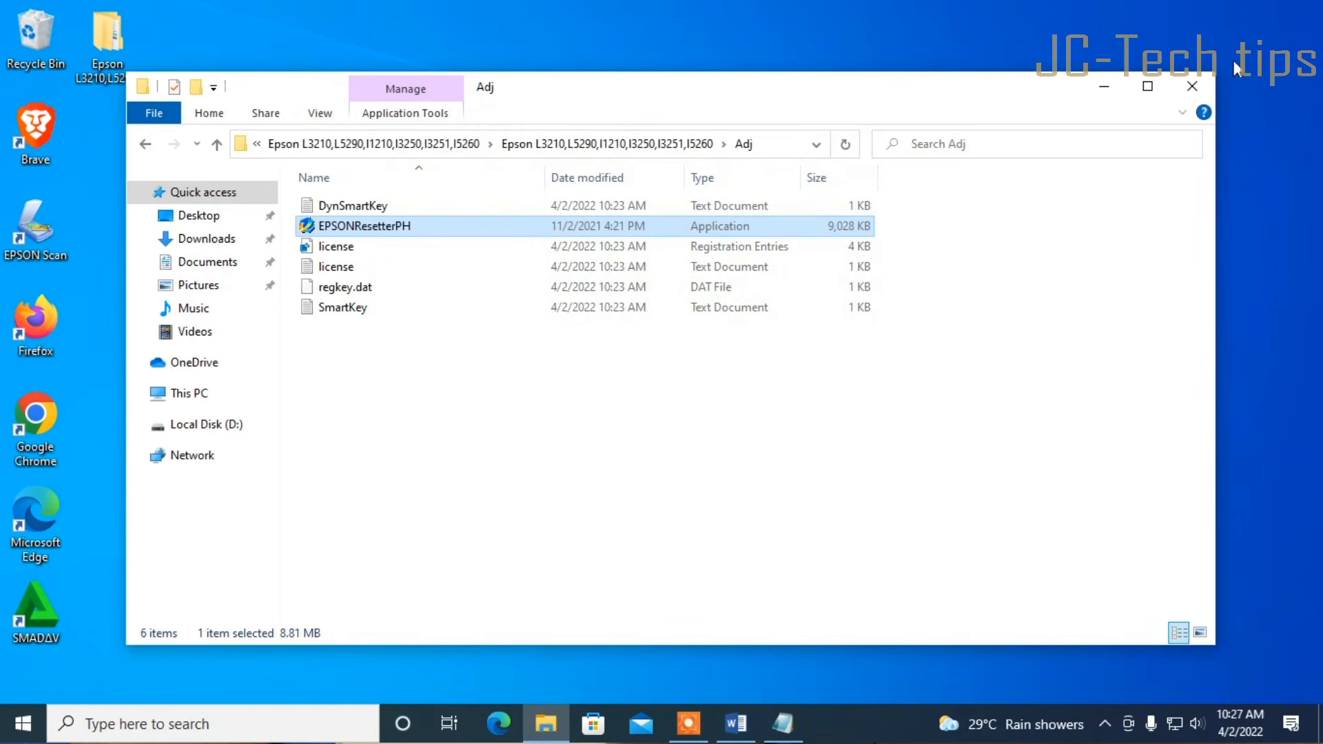
click(1192, 87)
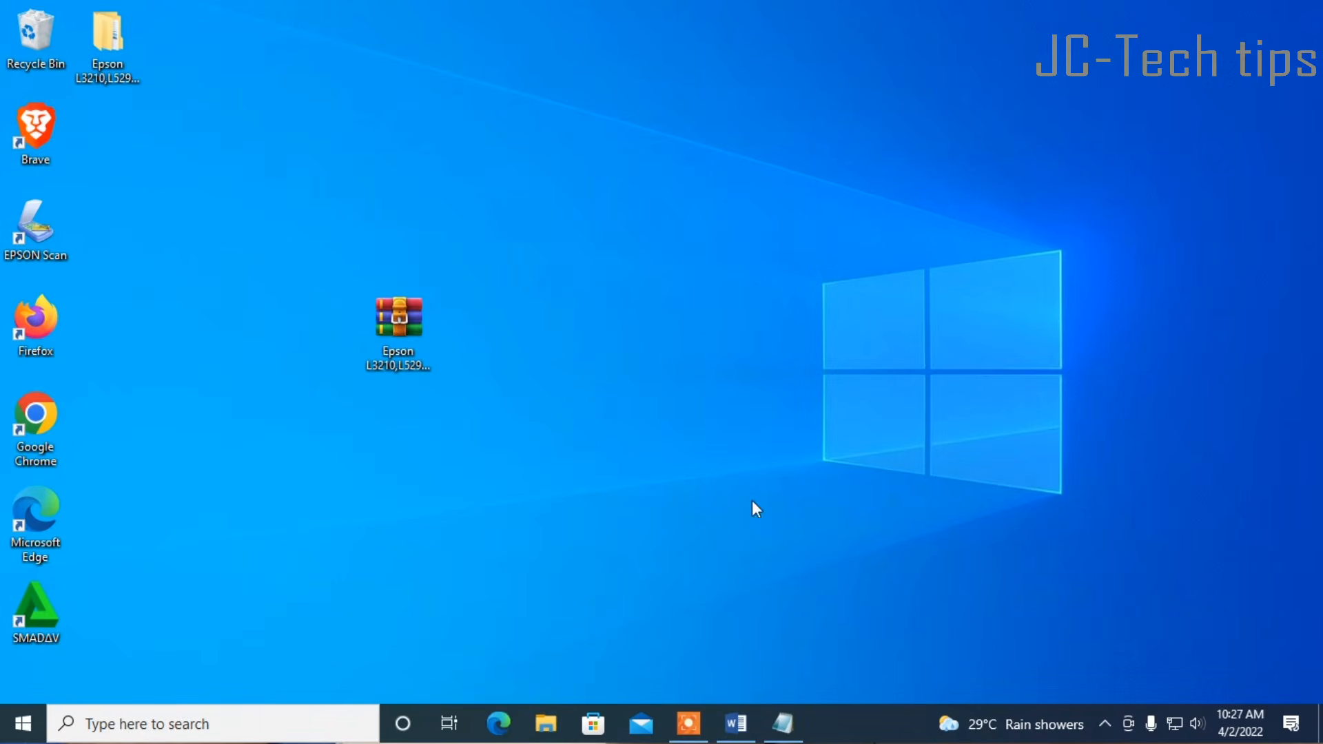
Print page 1 of Document1 from Word on the EPSON L3210 Series
click(735, 723)
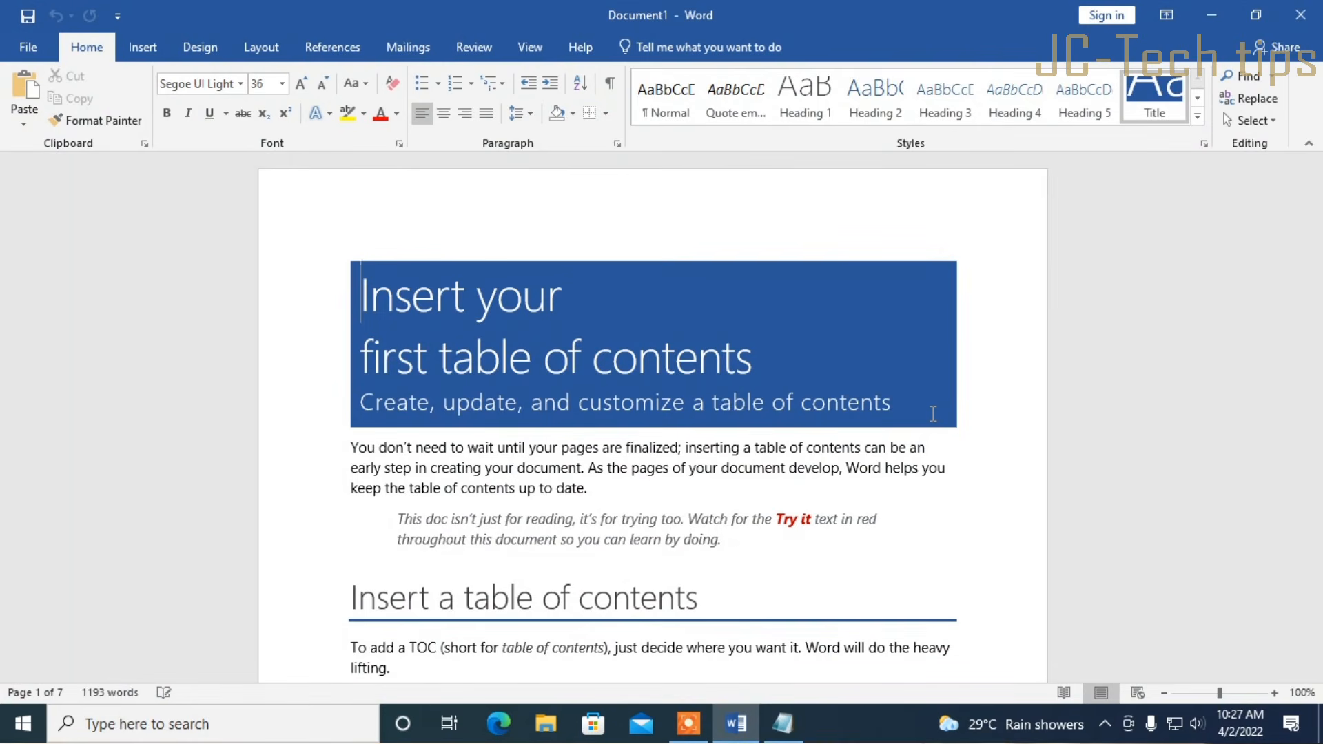
key(ctrl+p)
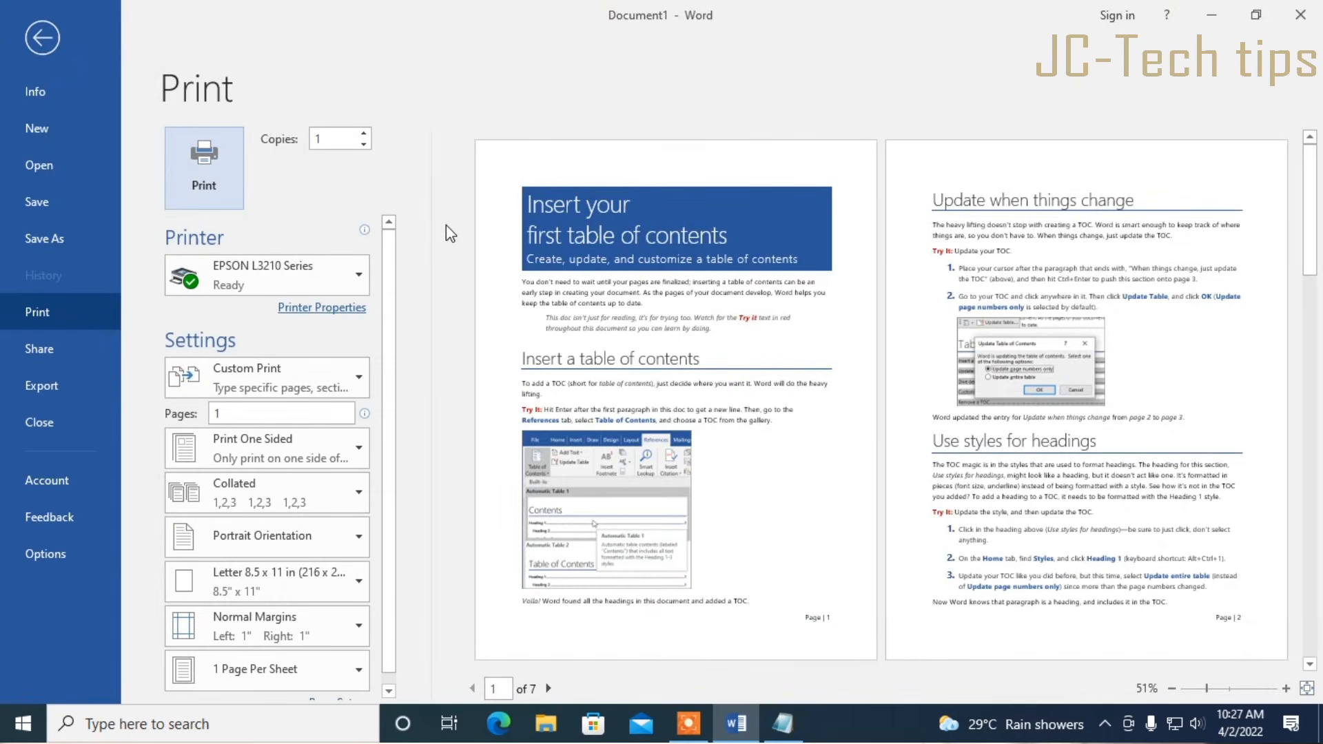
click(205, 189)
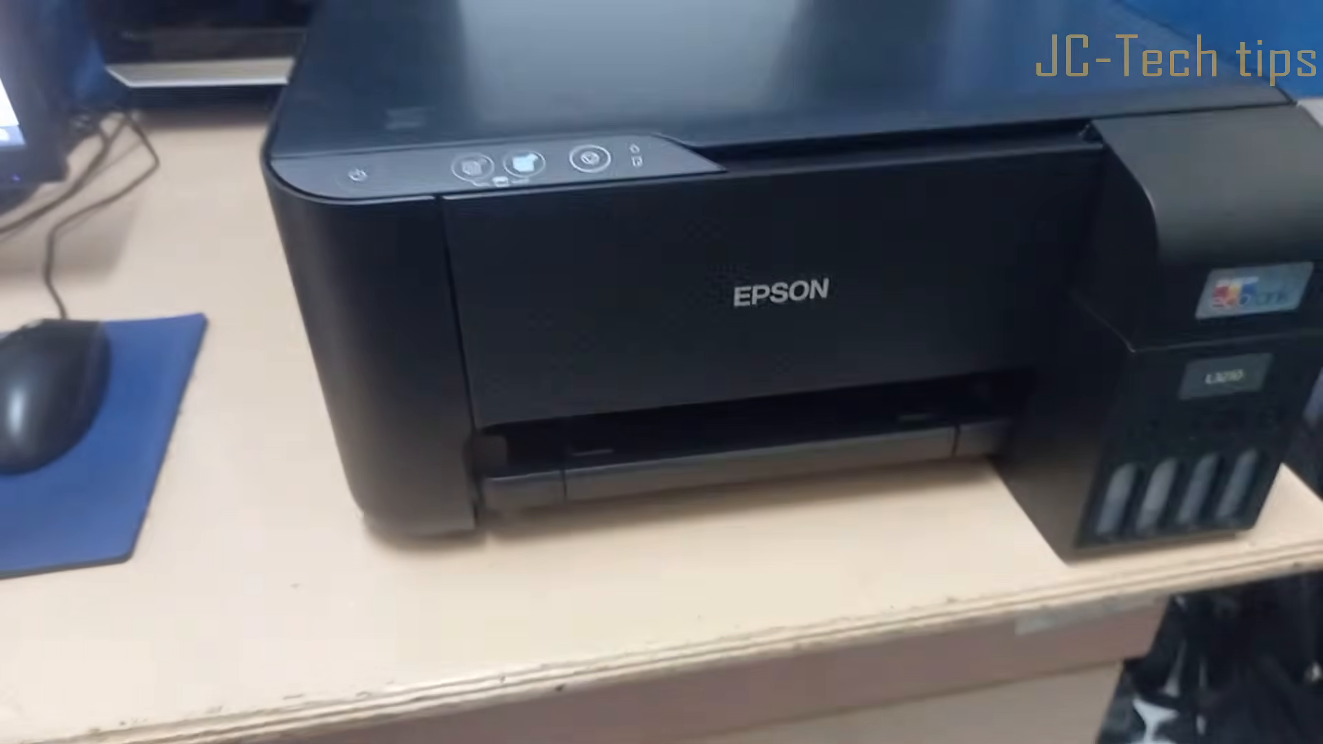